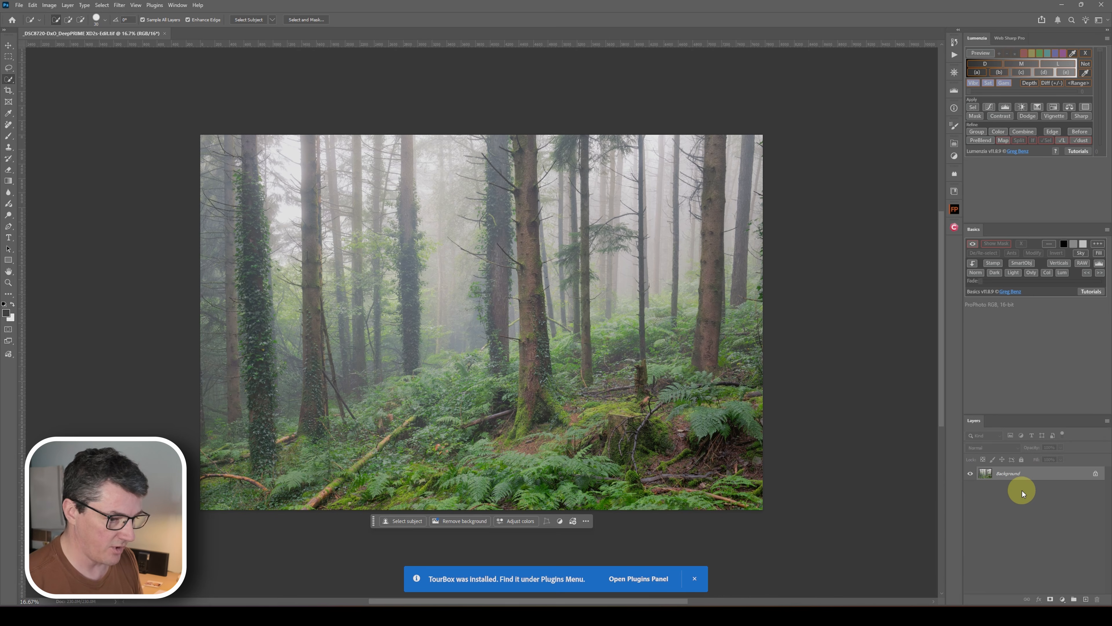
Step: Duplicate the background layer and blur the copy with a Gaussian Blur of 50 pixels radius
{"action": "key", "text": "ctrl+j"}
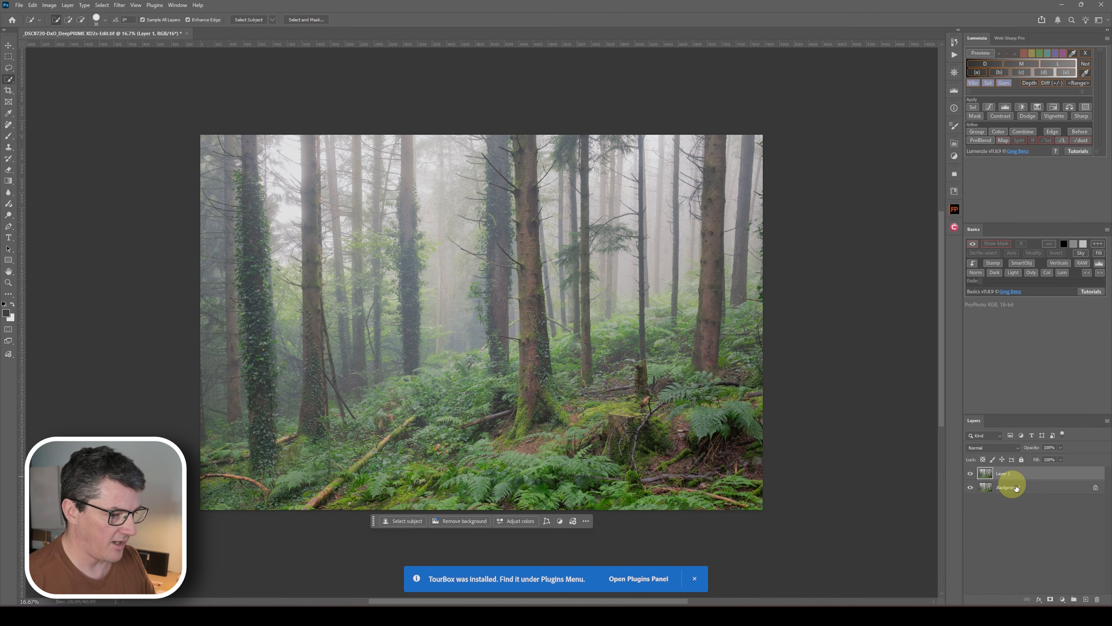
{"action": "left_click", "coordinate": [120, 5]}
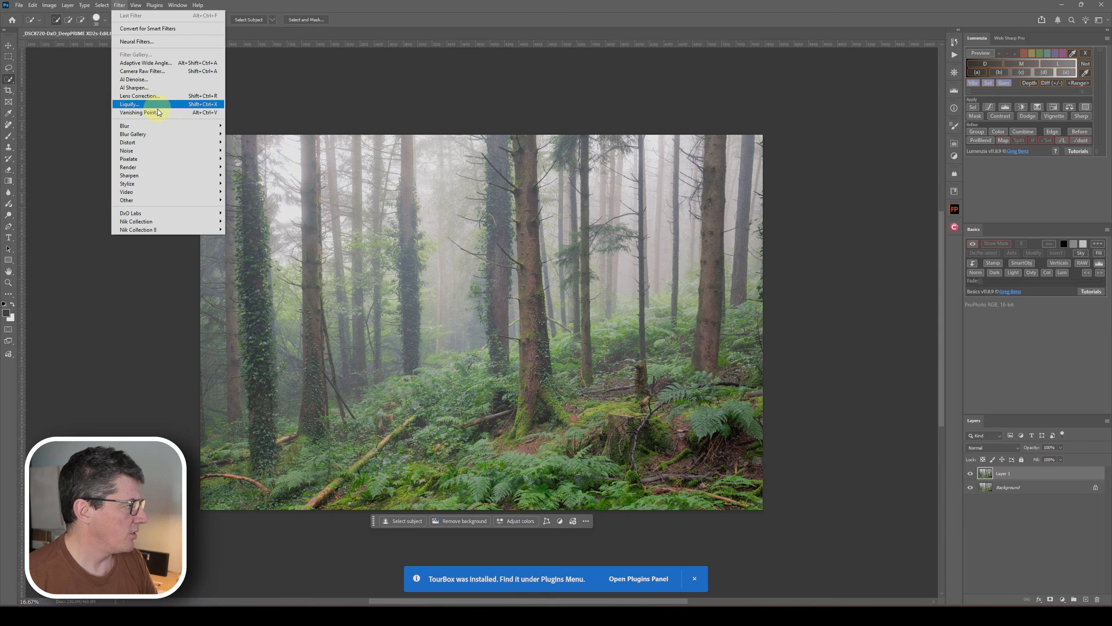
{"action": "mouse_move", "coordinate": [158, 126]}
{"action": "left_click", "coordinate": [261, 160]}
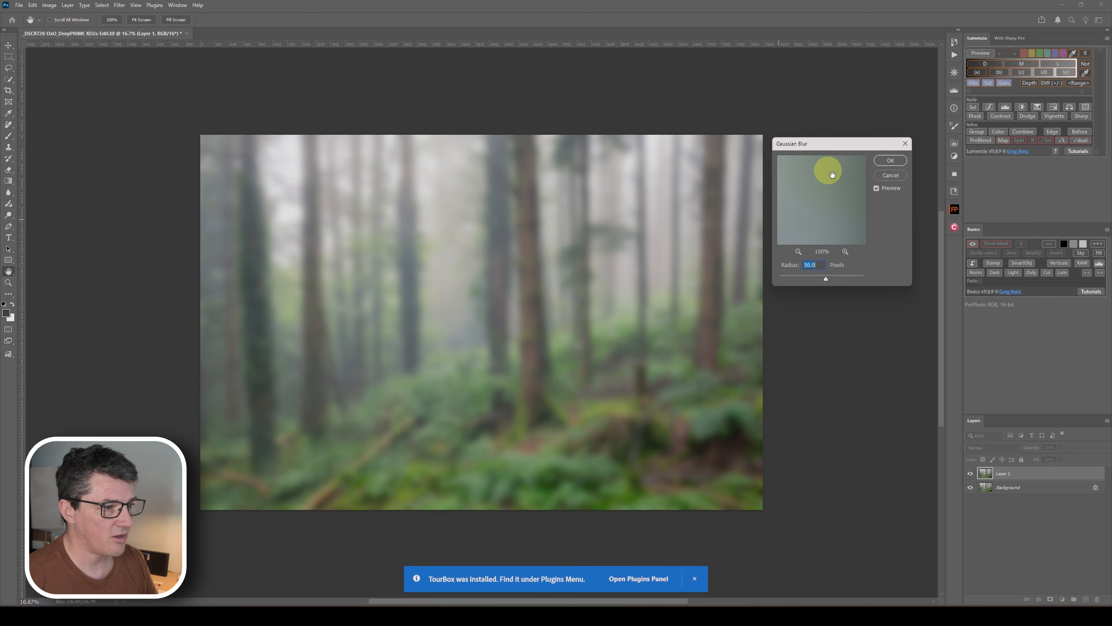
{"action": "left_click", "coordinate": [889, 160]}
{"action": "key", "text": "w"}
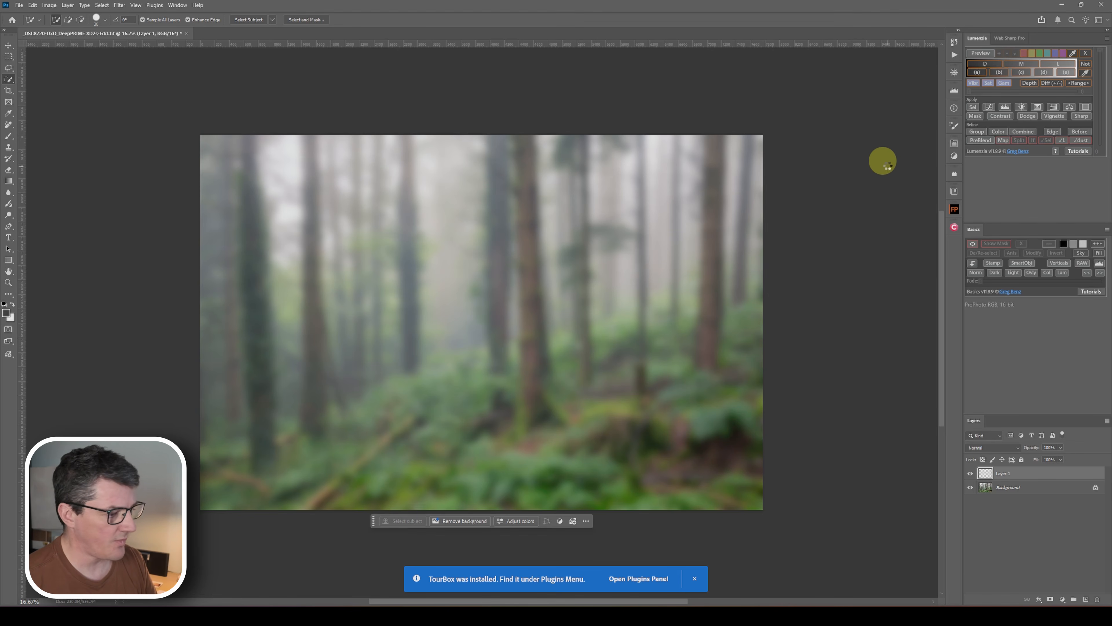
Step: Set the blurred layer's blend mode to Screen and lower its opacity to about 20%
{"action": "left_click", "coordinate": [996, 450]}
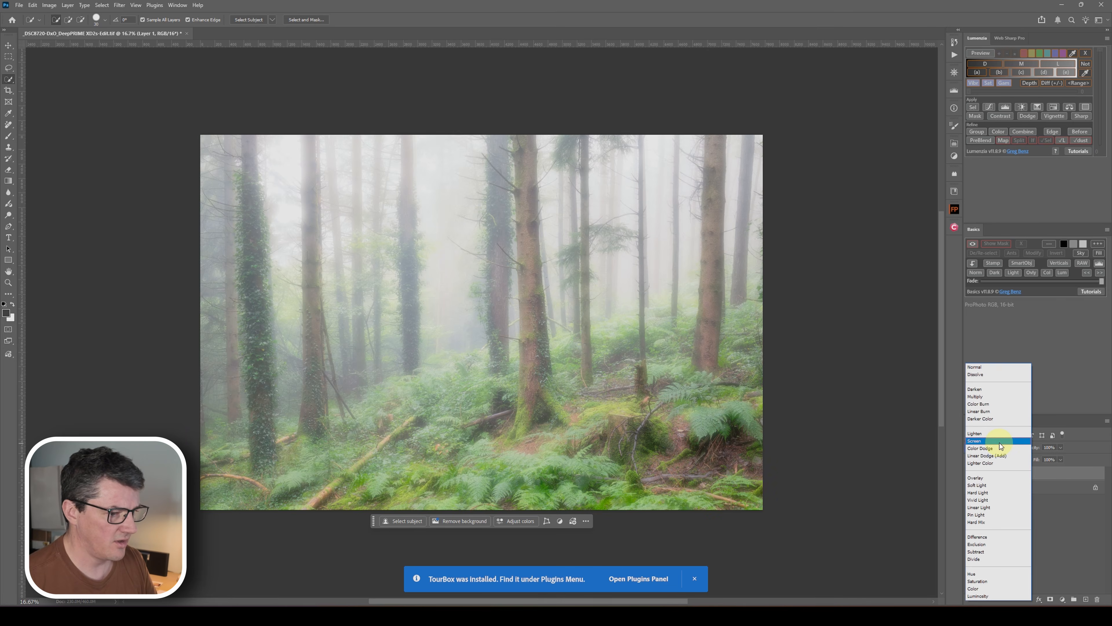
{"action": "left_click", "coordinate": [992, 441]}
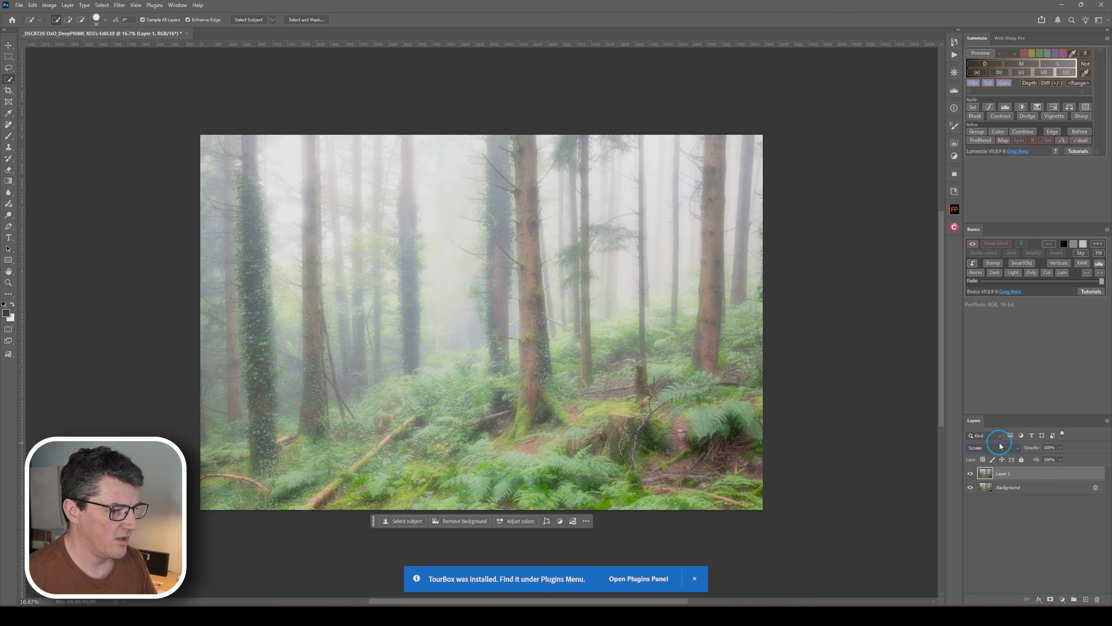
{"action": "left_click", "coordinate": [1061, 448]}
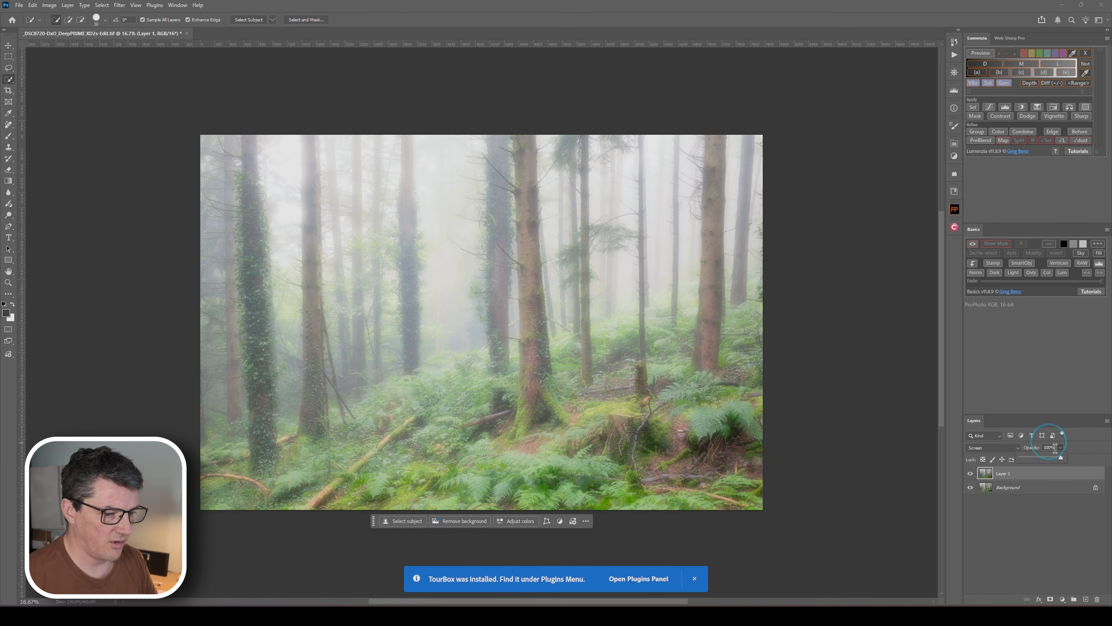
{"action": "left_click", "coordinate": [1028, 456]}
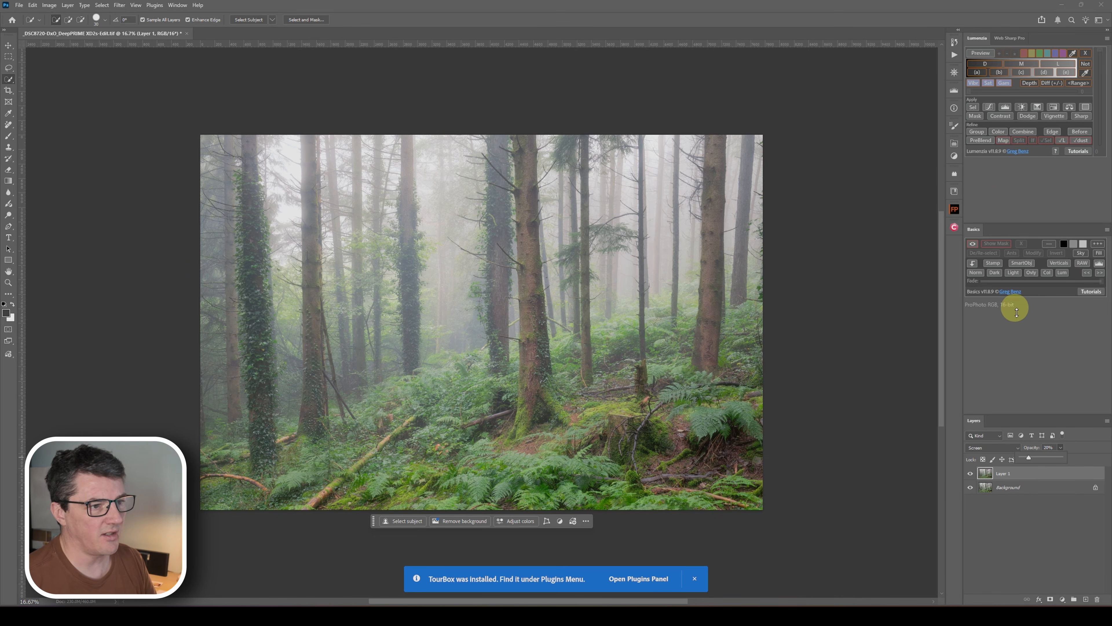
Step: Add a Curves adjustment with a strong S-curve, its upper point at input 194 and output 220, and clip it to the blurred layer
{"action": "left_click", "coordinate": [989, 106]}
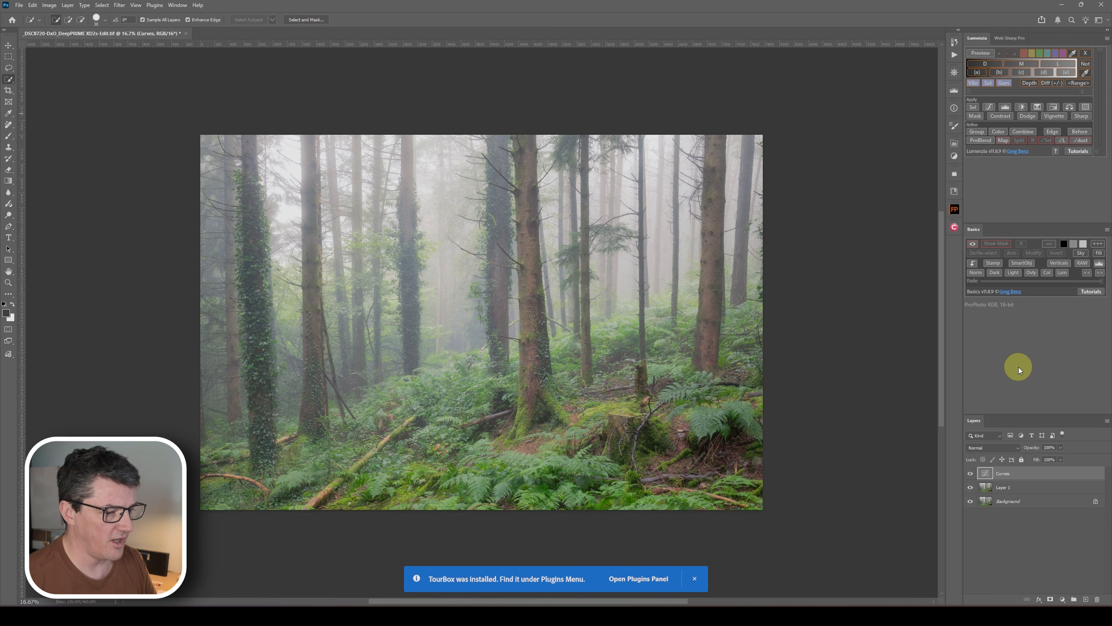
{"action": "double_click", "coordinate": [986, 471]}
{"action": "left_click_drag", "start_coordinate": [864, 258], "coordinate": [864, 273]}
{"action": "left_click_drag", "start_coordinate": [897, 223], "coordinate": [910, 203]}
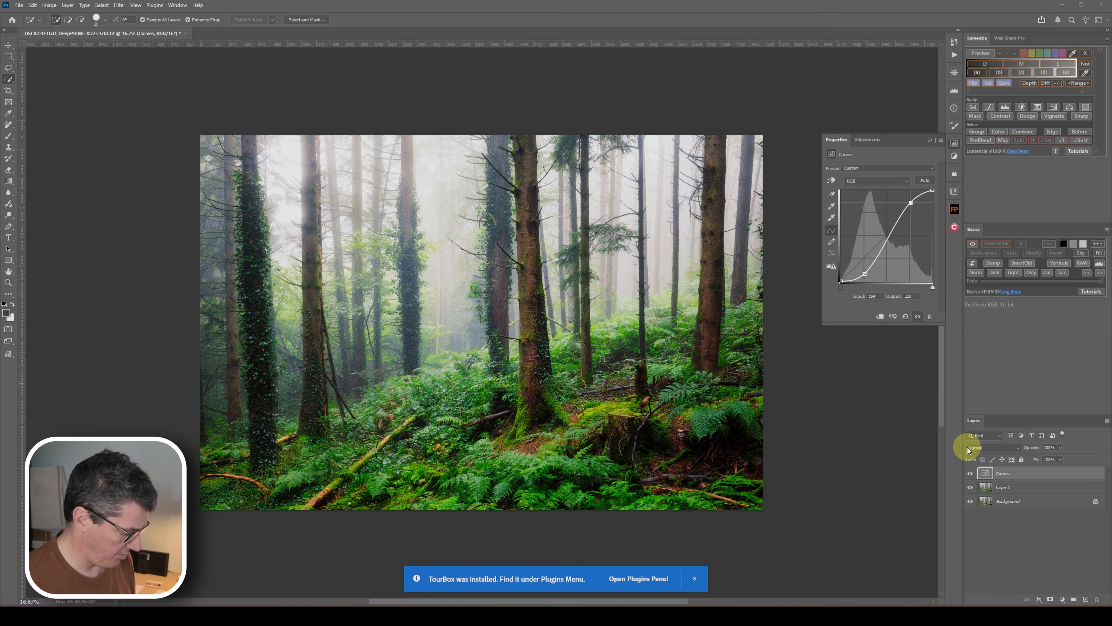
{"action": "left_click_drag", "start_coordinate": [986, 472], "coordinate": [994, 476]}
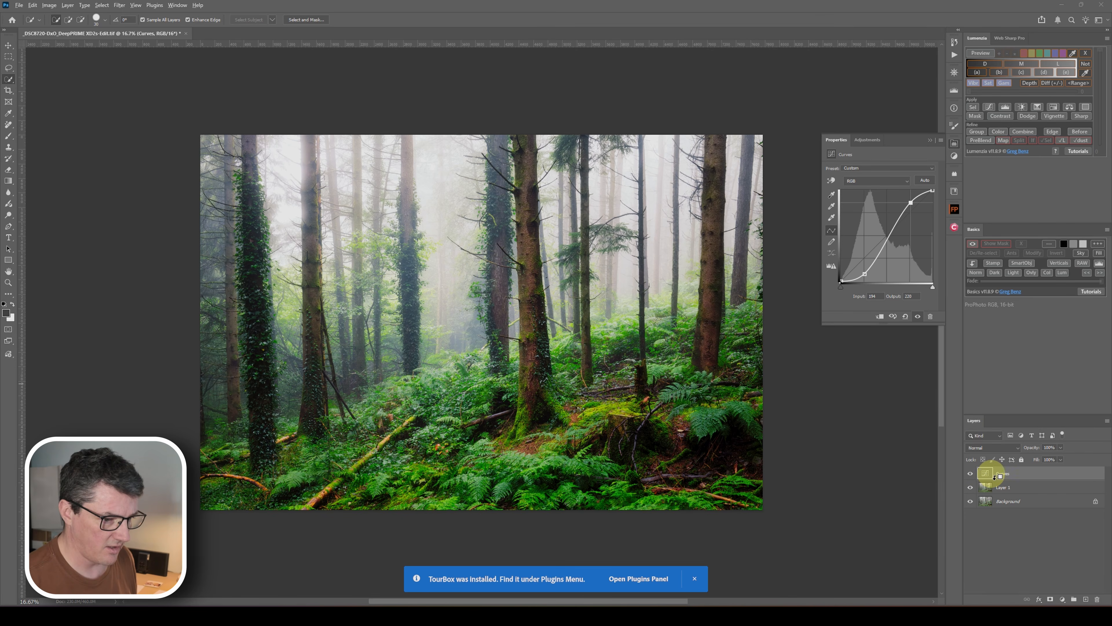
{"action": "left_click", "coordinate": [994, 477], "text": "alt"}
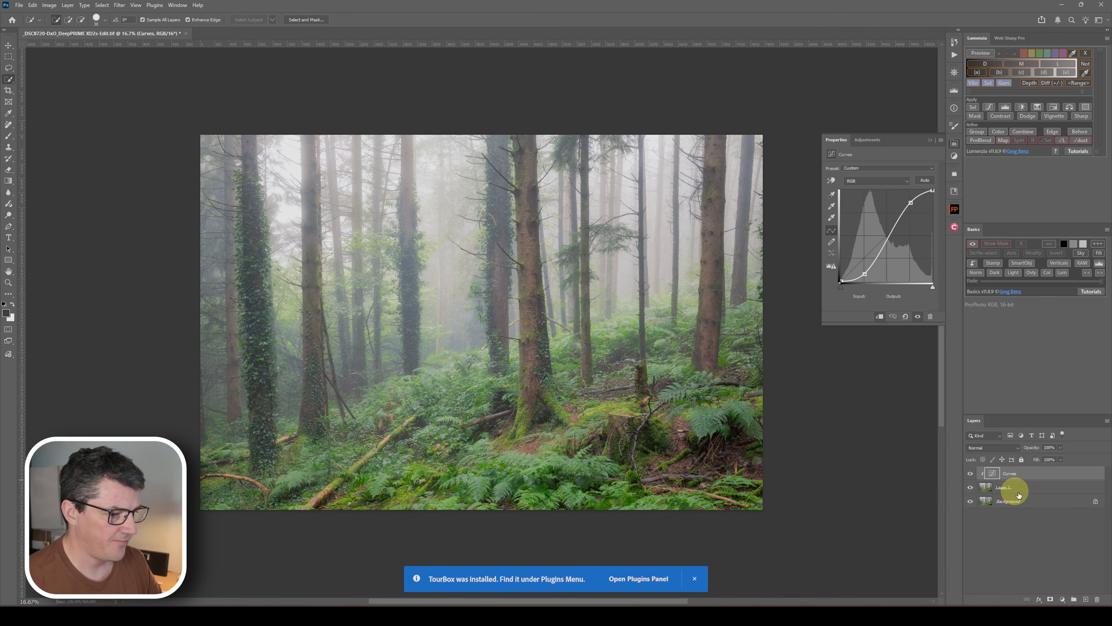
Step: Group the blurred layer with its clipped Curves adjustment and compare the image with the group hidden and shown
{"action": "left_click", "coordinate": [1029, 488]}
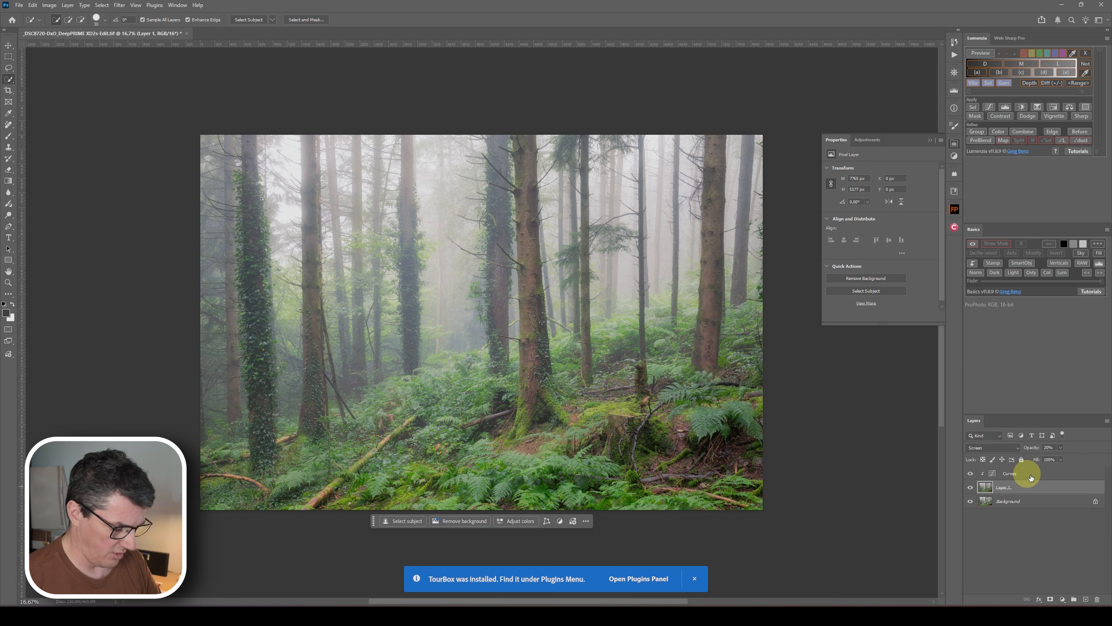
{"action": "left_click", "coordinate": [1029, 474], "text": "shift"}
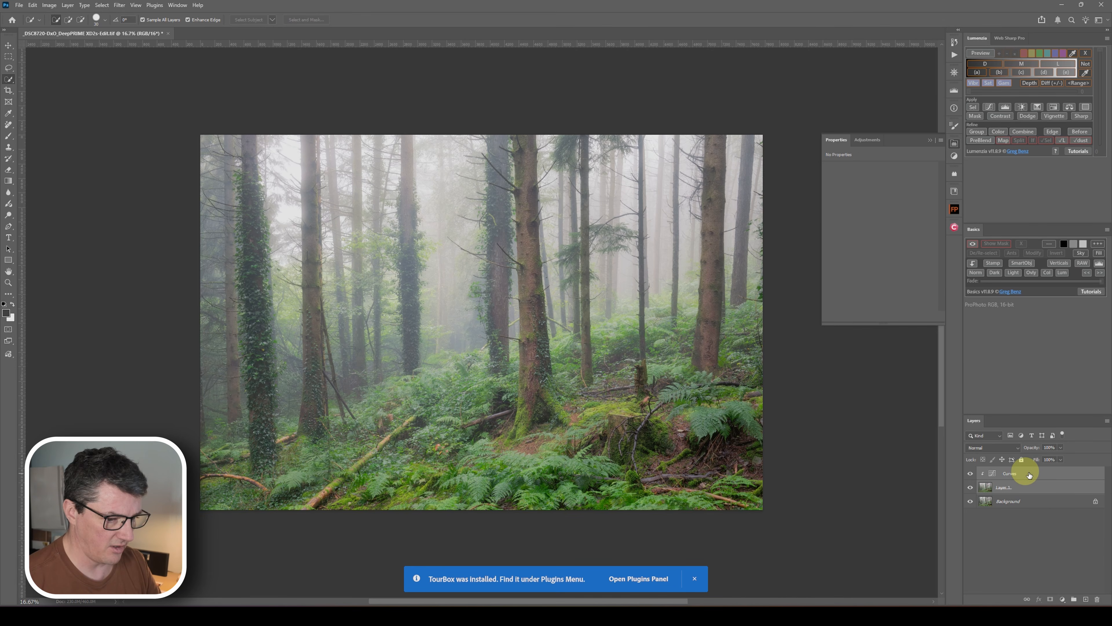
{"action": "left_click_drag", "start_coordinate": [1025, 471], "coordinate": [1073, 598]}
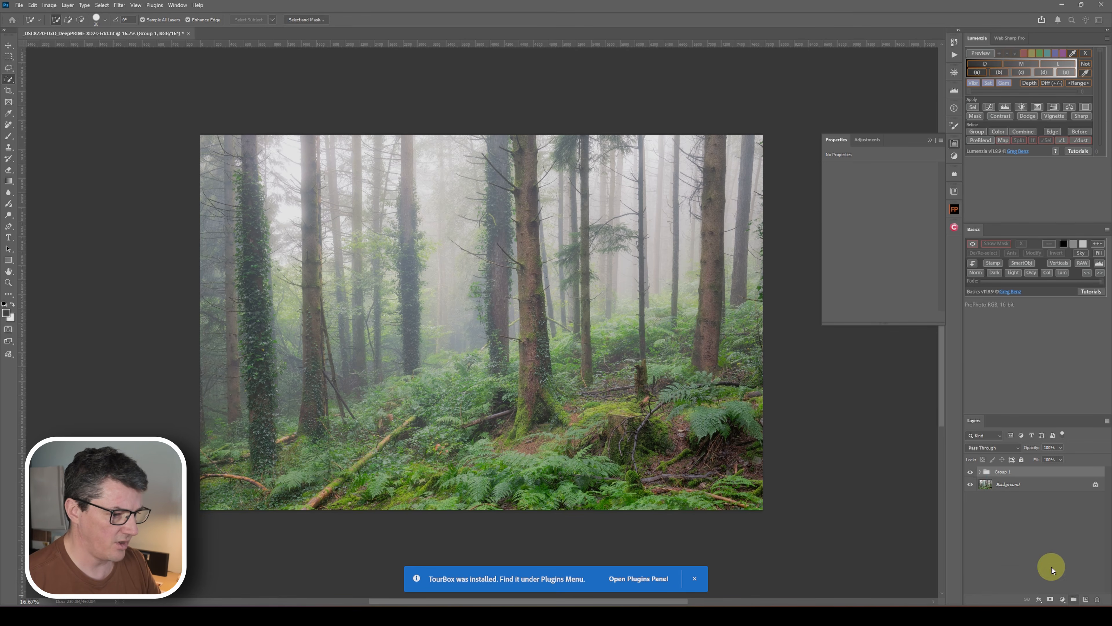
{"action": "left_click", "coordinate": [971, 472]}
{"action": "left_click", "coordinate": [970, 473]}
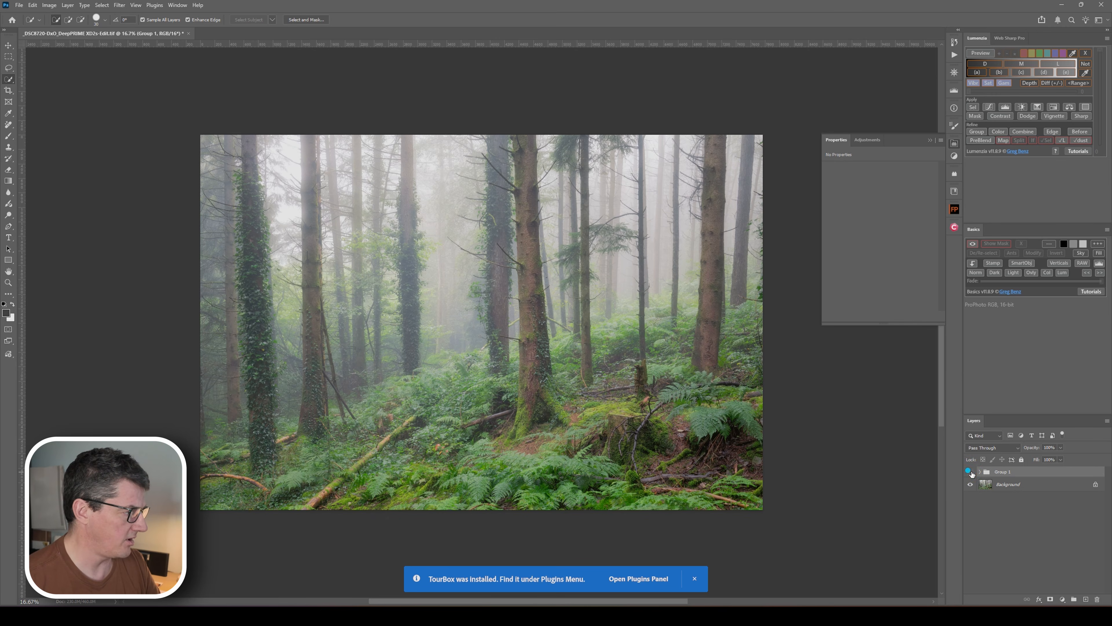
{"action": "left_click", "coordinate": [970, 473]}
{"action": "left_click", "coordinate": [970, 473]}
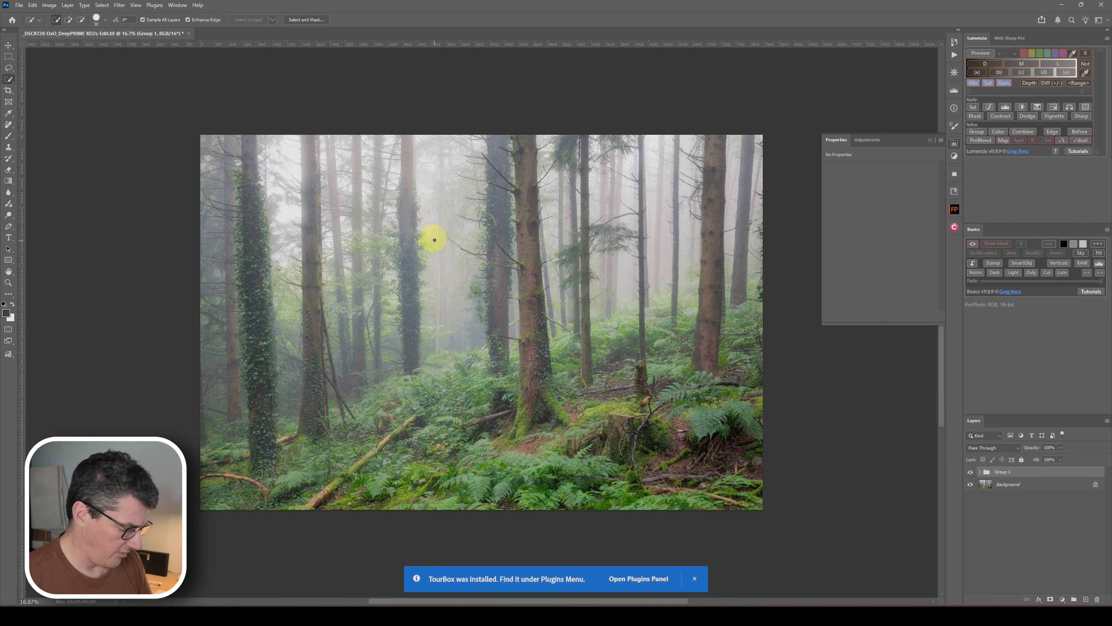
Step: Examine the misty background trees and branches along the photo's upper edge at 100% magnification
{"action": "key", "text": "ctrl+plus"}
{"action": "key", "text": "ctrl+plus"}
{"action": "key", "text": "ctrl+plus"}
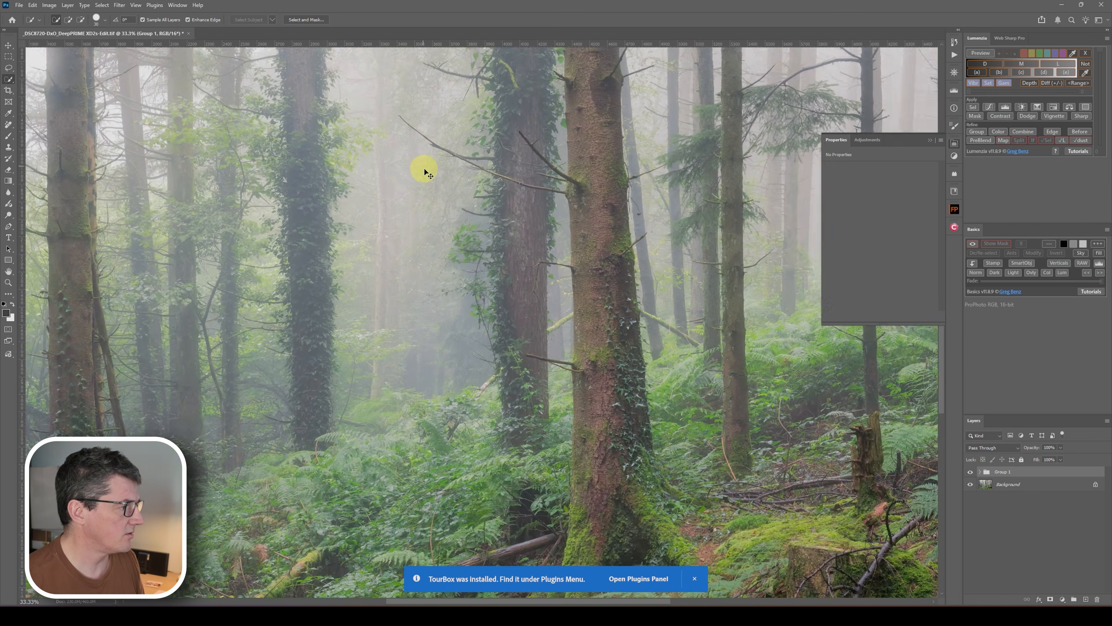
{"action": "scroll", "coordinate": [424, 168], "scroll_direction": "up", "scroll_amount": 4}
{"action": "scroll", "coordinate": [425, 168], "scroll_direction": "up", "scroll_amount": 5}
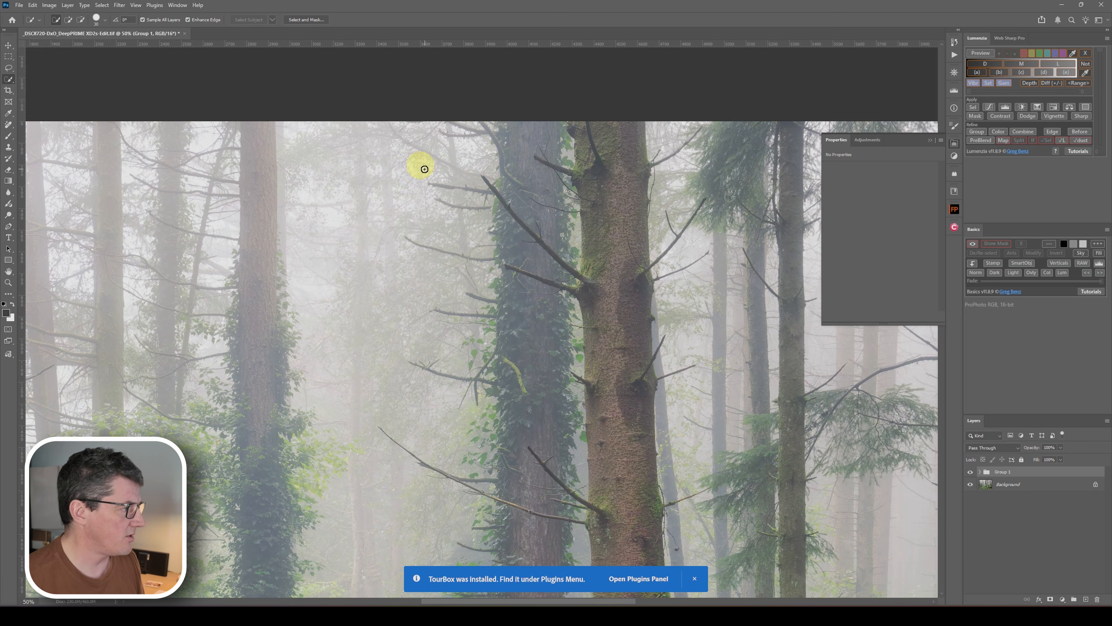
{"action": "key", "text": "ctrl+plus"}
{"action": "key", "text": "ctrl+plus"}
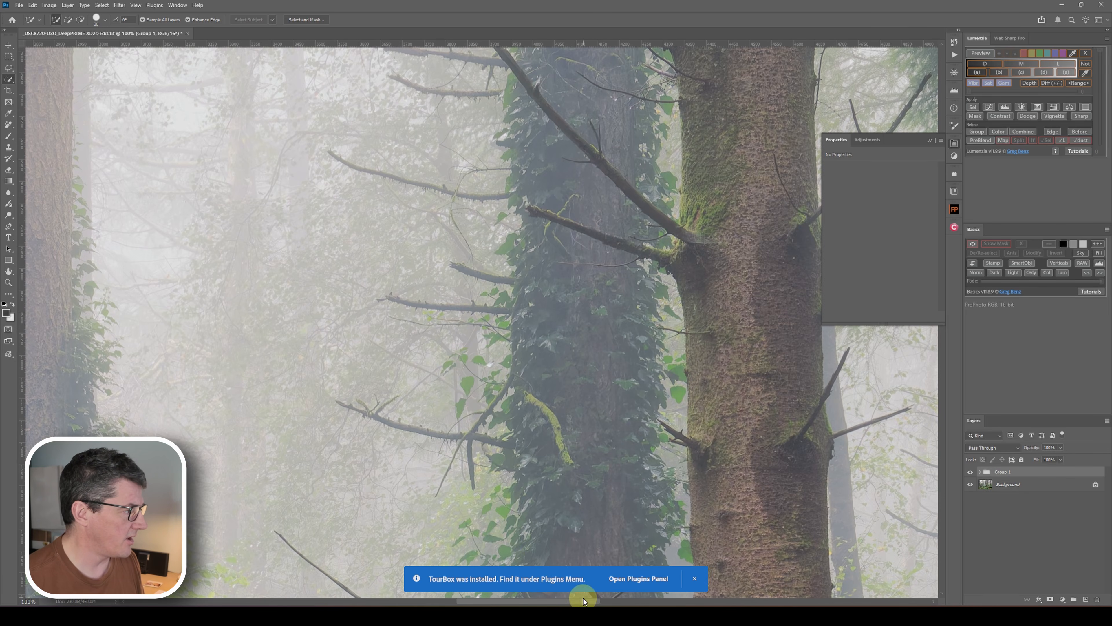
{"action": "scroll", "coordinate": [569, 578], "scroll_direction": "left", "scroll_amount": 5}
{"action": "scroll", "coordinate": [464, 374], "scroll_direction": "up", "scroll_amount": 5}
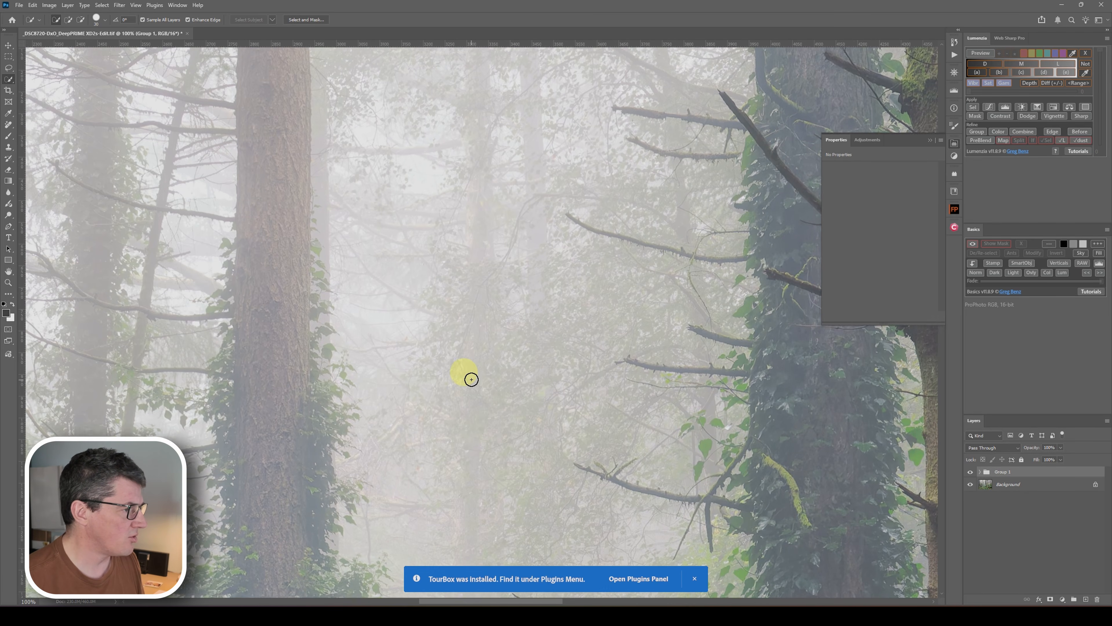
{"action": "scroll", "coordinate": [471, 379], "scroll_direction": "up", "scroll_amount": 1}
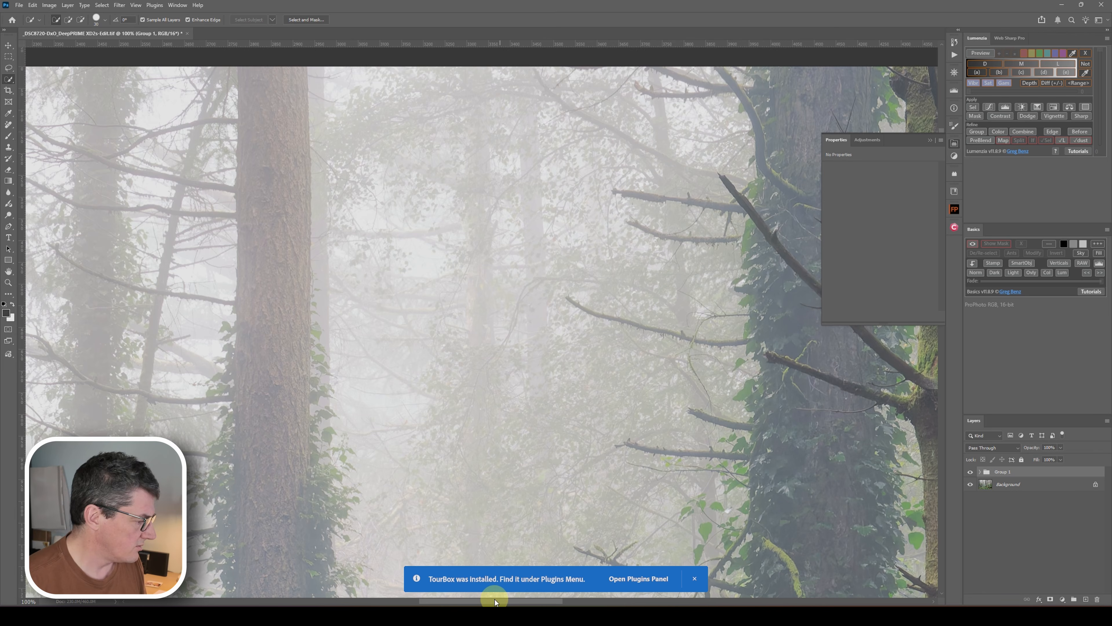
{"action": "key", "text": "ctrl+0"}
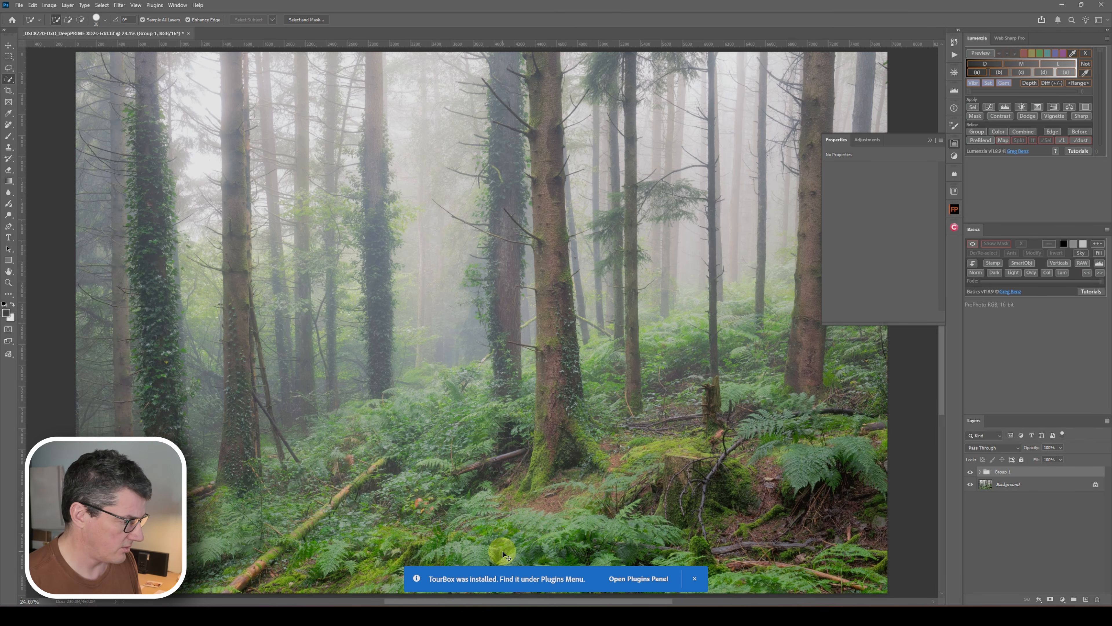
Step: Examine the ferns and the mossy tree base in the foreground up close
{"action": "key", "text": "ctrl+minus"}
{"action": "key", "text": "ctrl+plus"}
{"action": "key", "text": "ctrl+plus"}
{"action": "key", "text": "ctrl+plus"}
{"action": "scroll", "coordinate": [553, 523], "scroll_direction": "down", "scroll_amount": 3}
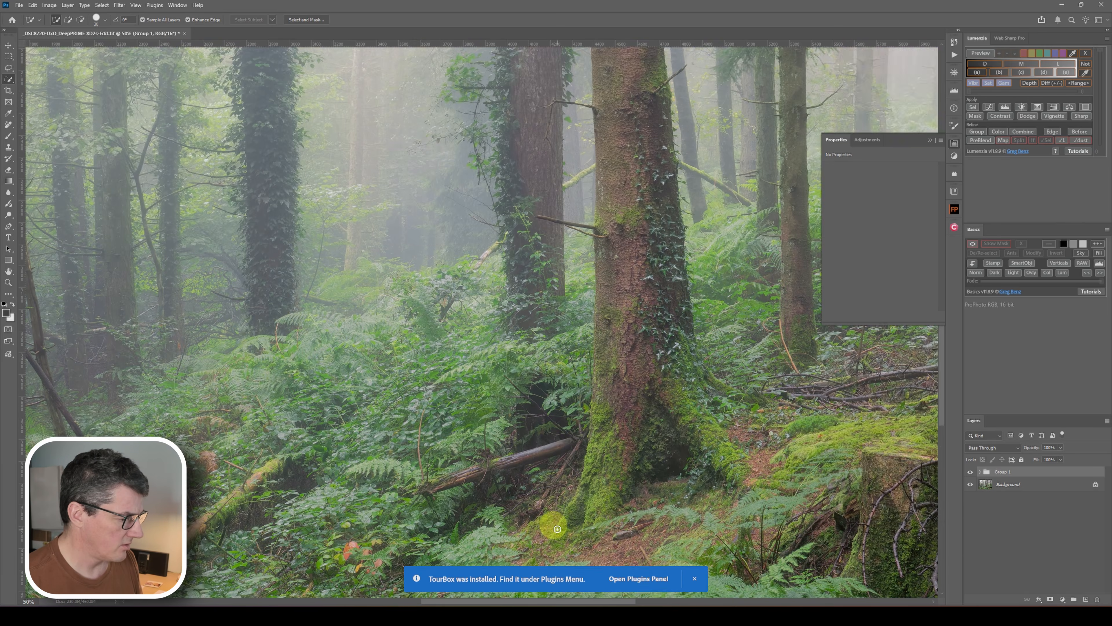
{"action": "scroll", "coordinate": [558, 529], "scroll_direction": "down", "scroll_amount": 2}
{"action": "key", "text": "ctrl+plus"}
{"action": "key", "text": "ctrl+plus"}
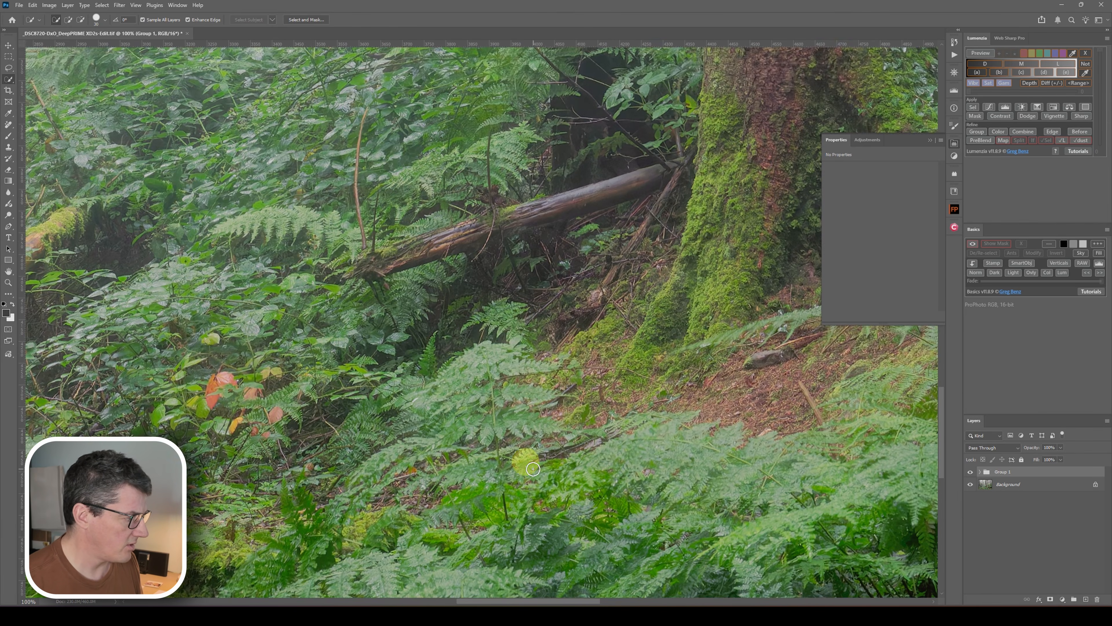
{"action": "scroll", "coordinate": [533, 469], "scroll_direction": "down", "scroll_amount": 2}
{"action": "key", "text": "ctrl+minus"}
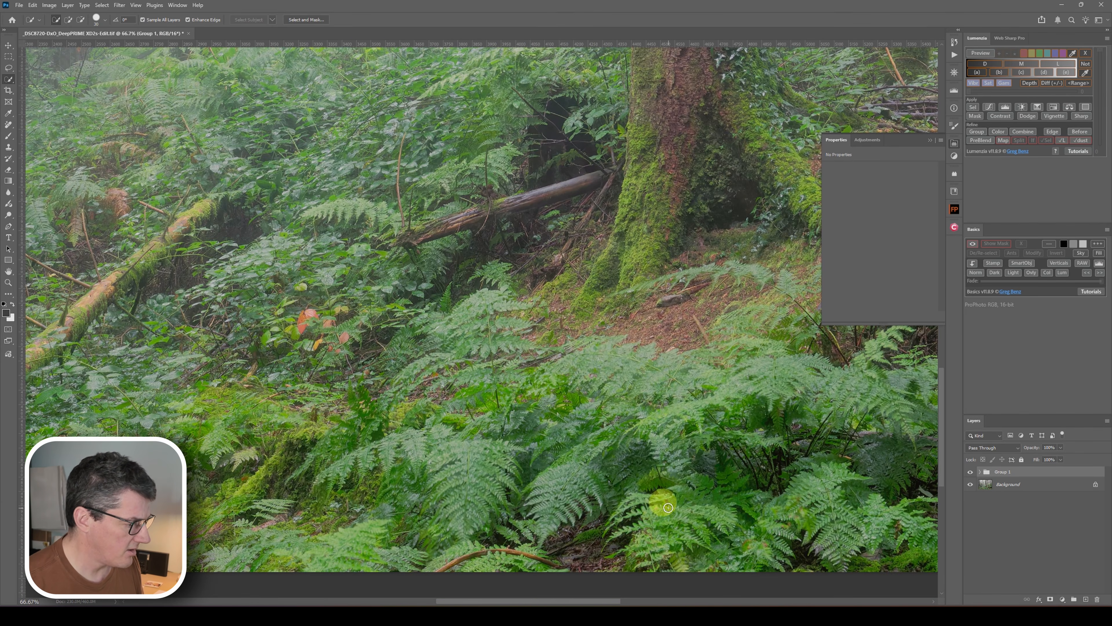
{"action": "left_click_drag", "start_coordinate": [541, 600], "coordinate": [558, 576]}
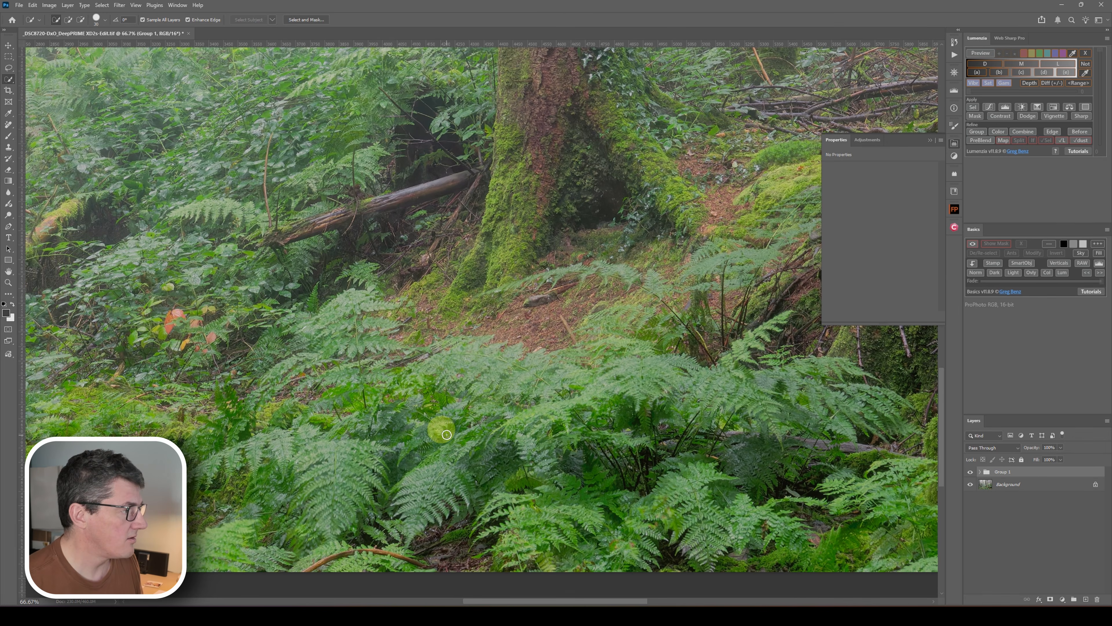
{"action": "key", "text": "ctrl+0"}
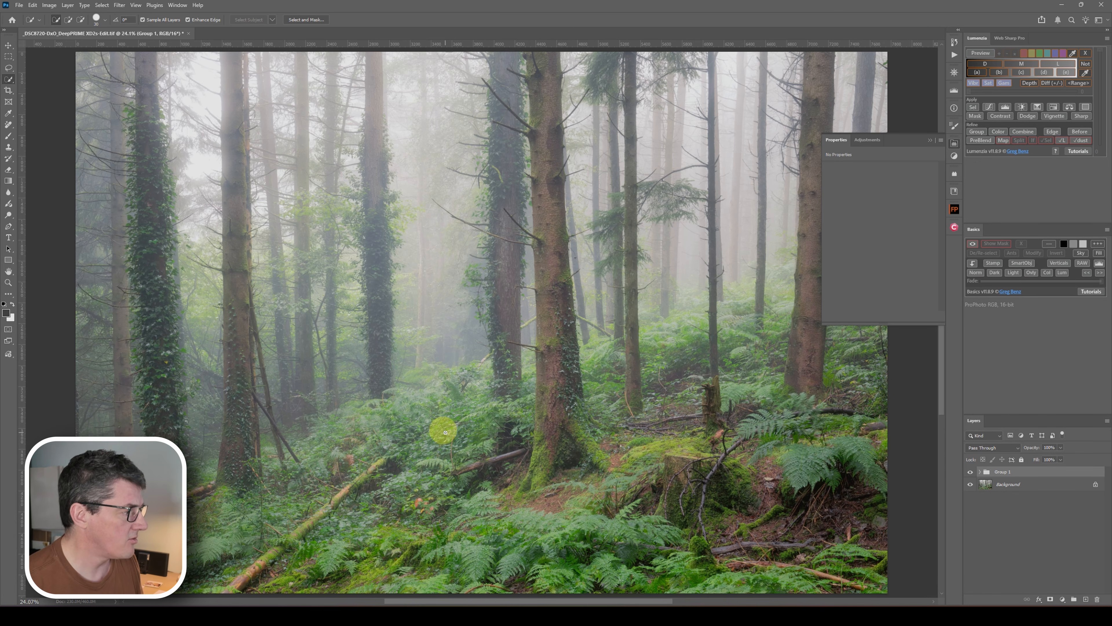
Step: Expand the layer group and raise the opacity of the blurred layer inside it to about 50%
{"action": "left_click", "coordinate": [956, 143]}
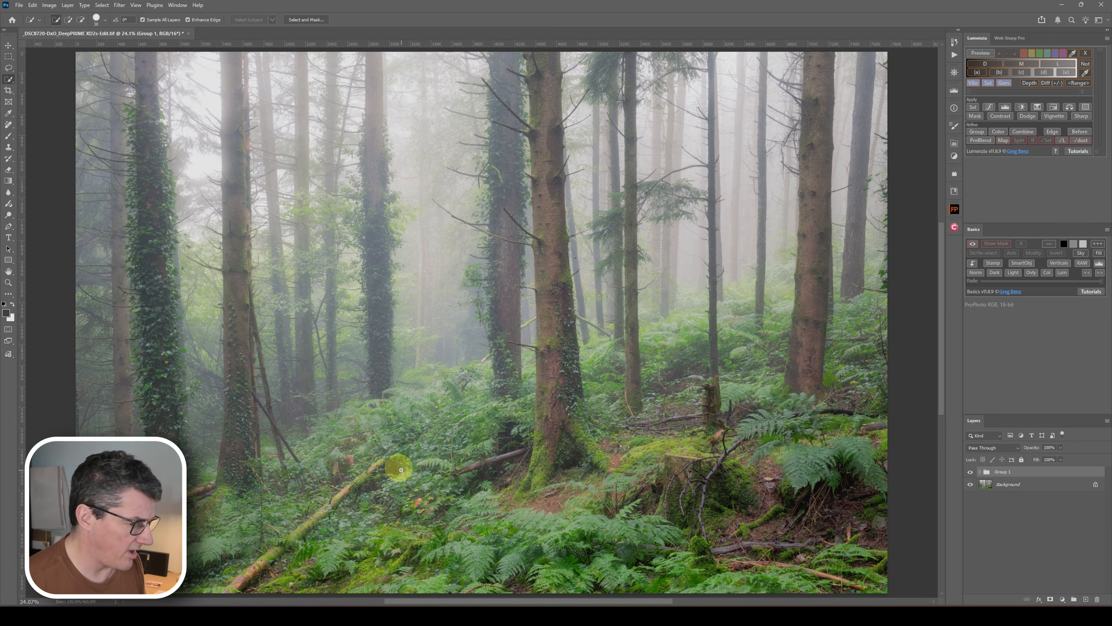
{"action": "left_click", "coordinate": [978, 472]}
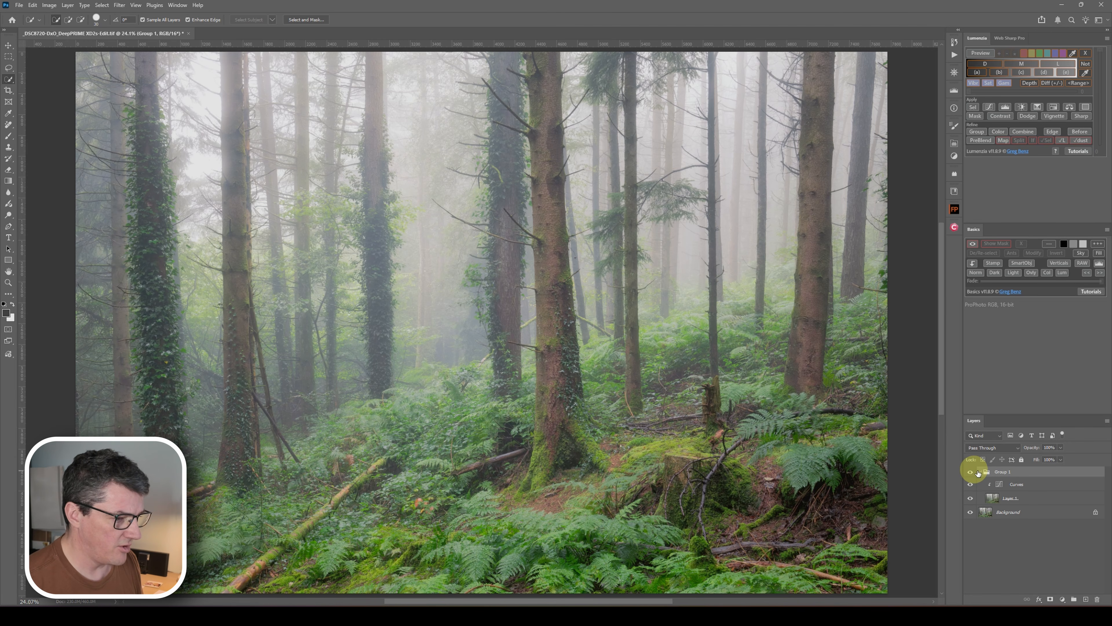
{"action": "left_click", "coordinate": [1024, 498]}
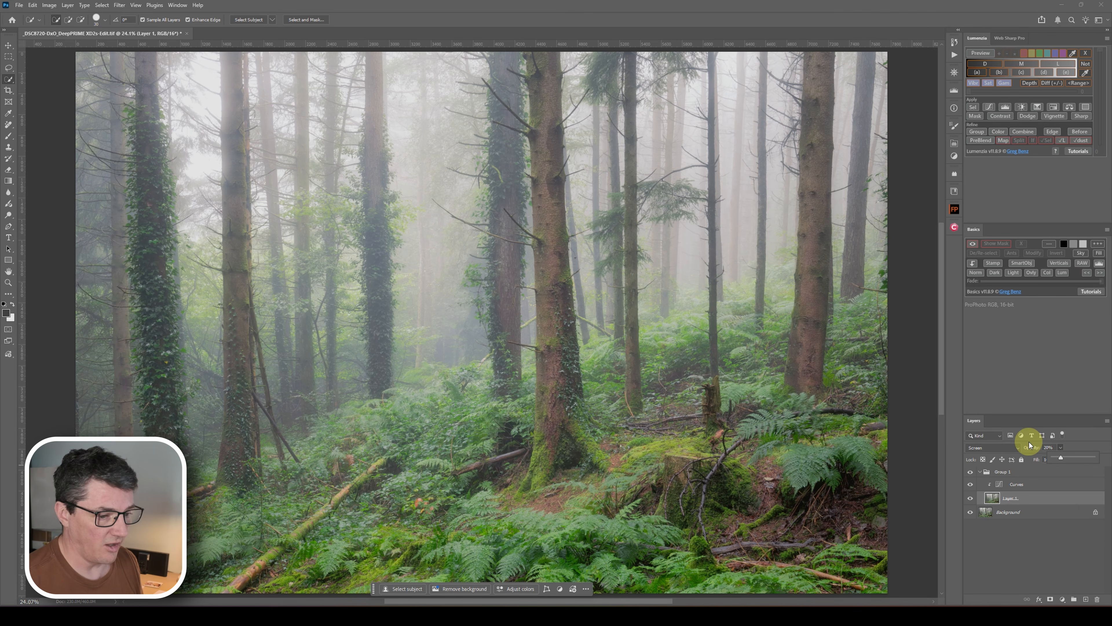
{"action": "left_click_drag", "start_coordinate": [1061, 457], "coordinate": [1072, 458]}
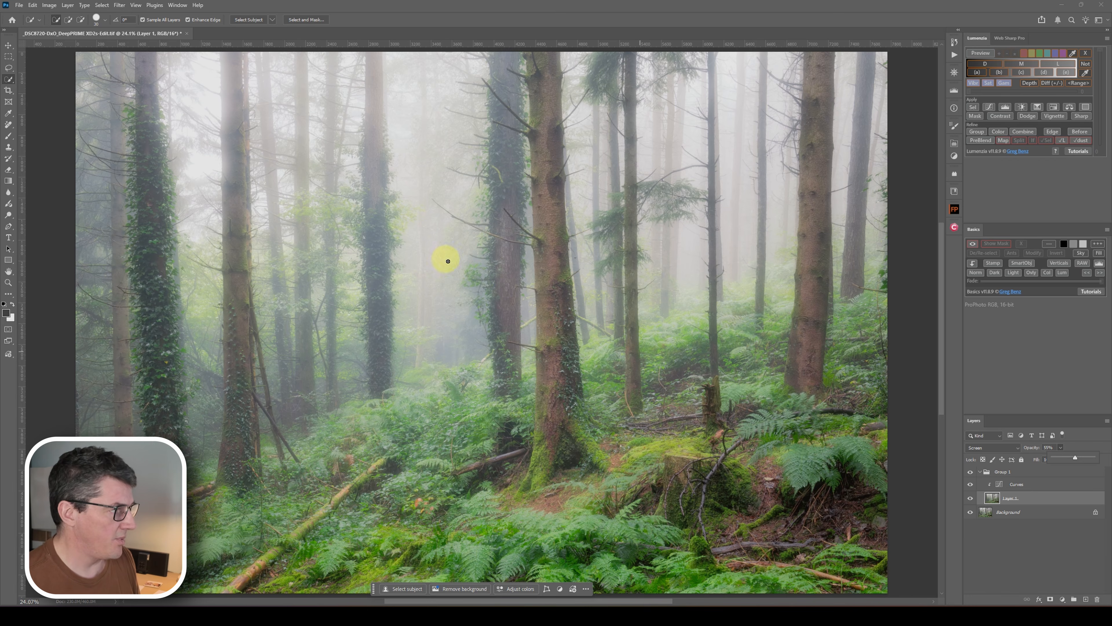
Step: Examine the stronger glow on the central tree trunks and the misty background at 66.7% magnification
{"action": "key", "text": "ctrl+plus"}
{"action": "key", "text": "ctrl+plus"}
{"action": "key", "text": "ctrl+plus"}
{"action": "key", "text": "ctrl+plus"}
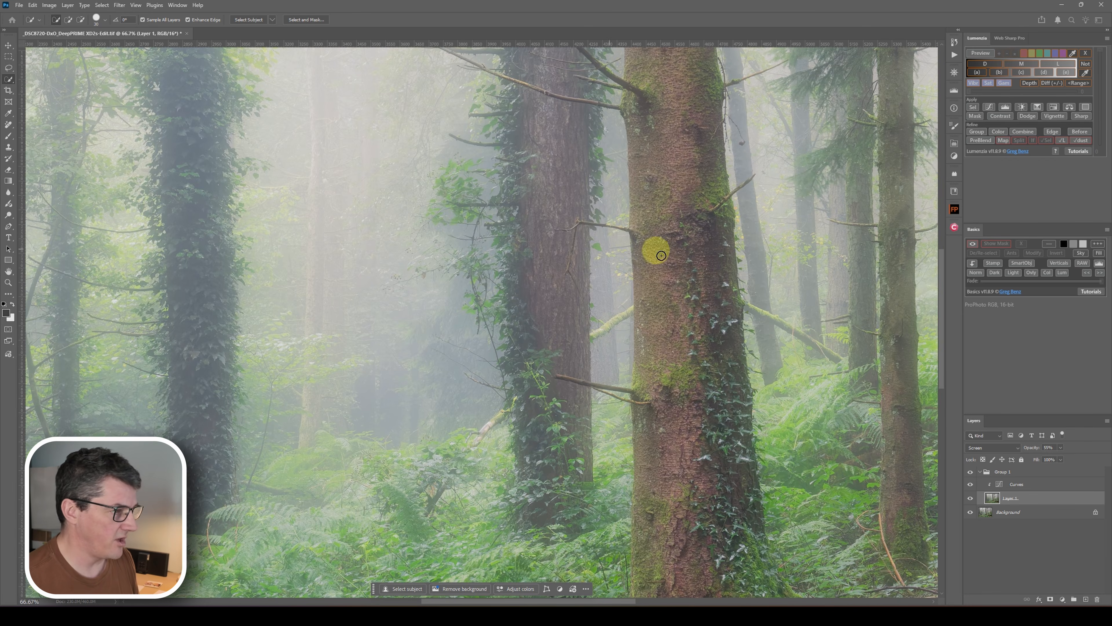
{"action": "left_click_drag", "start_coordinate": [942, 353], "coordinate": [934, 241]}
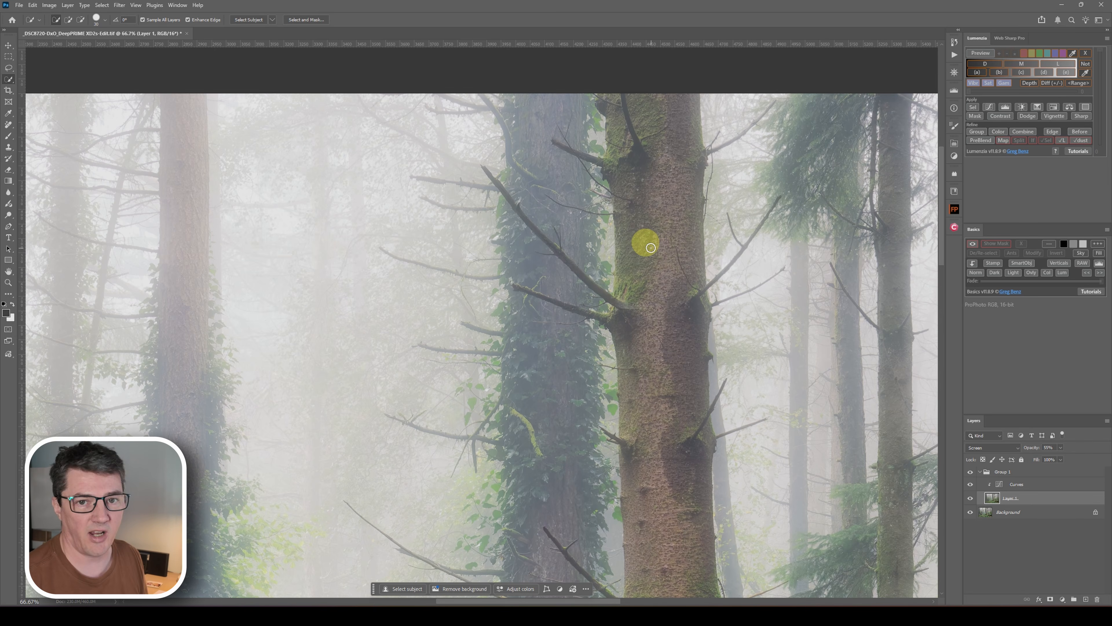
{"action": "left_click_drag", "start_coordinate": [538, 599], "coordinate": [491, 599]}
{"action": "key", "text": "ctrl+0"}
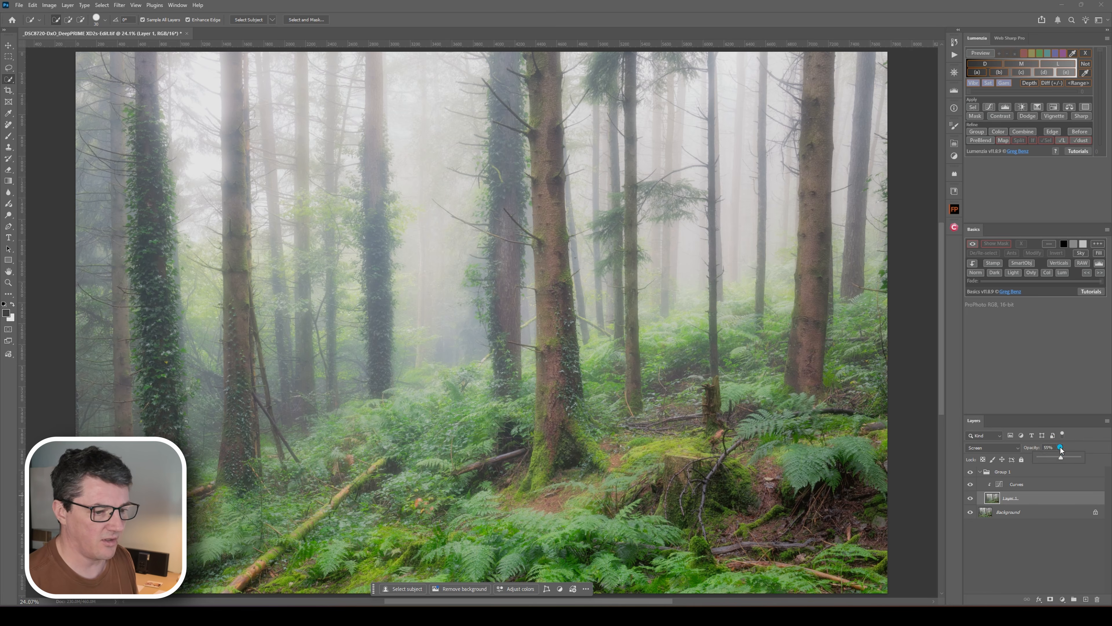
Step: Lower the blurred Screen layer's opacity to about 17% and compare the photo with the glow group hidden and shown
{"action": "left_click_drag", "start_coordinate": [1046, 457], "coordinate": [1045, 458]}
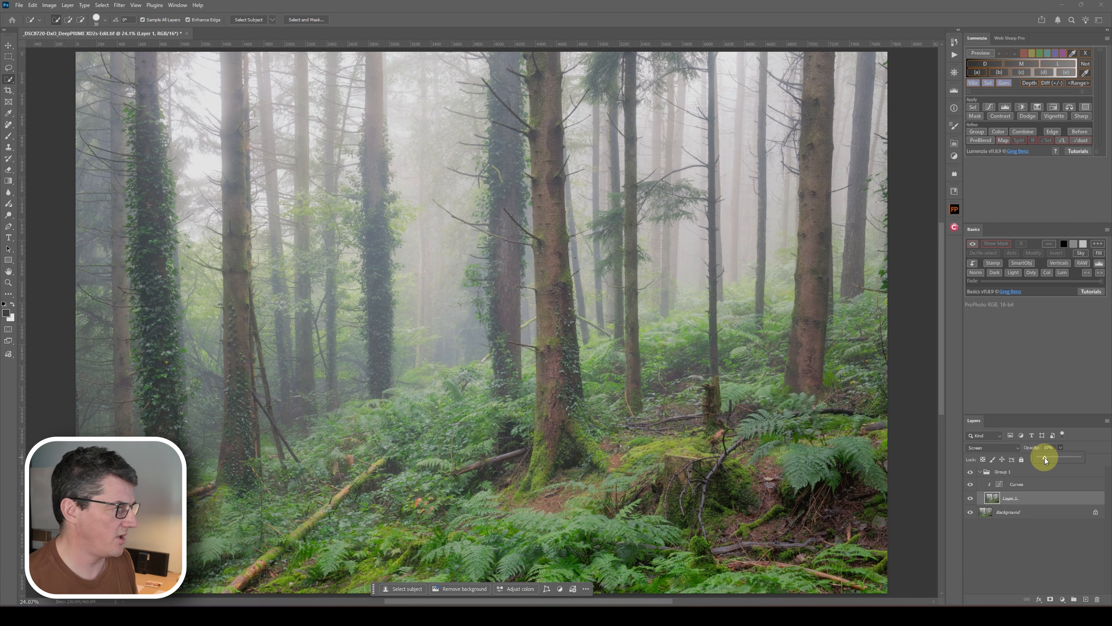
{"action": "left_click", "coordinate": [1041, 503], "text": "ctrl"}
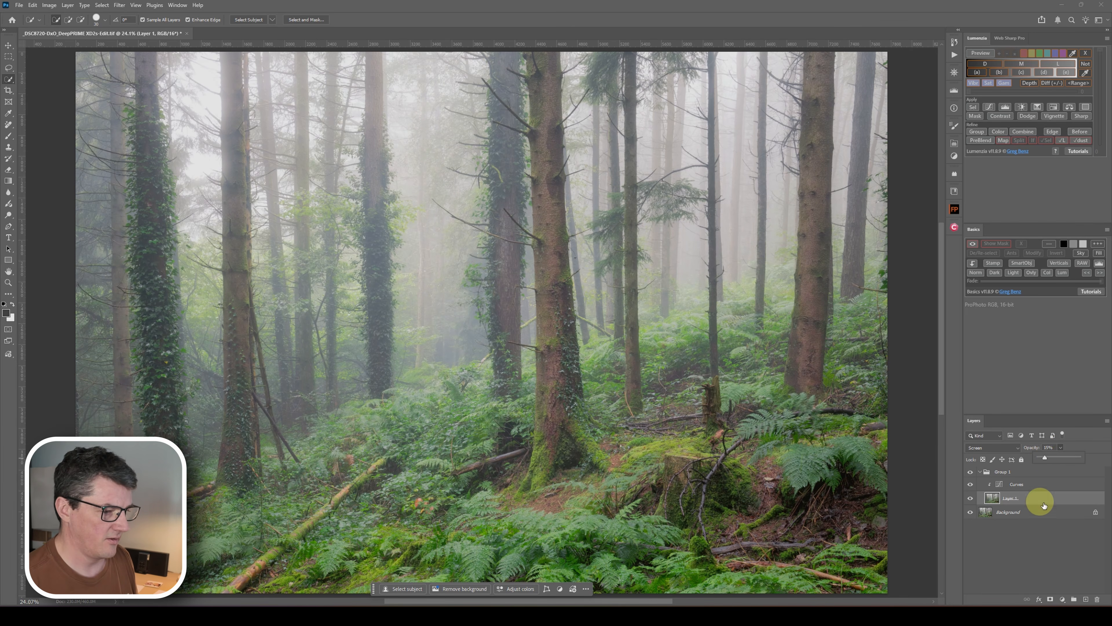
{"action": "left_click", "coordinate": [970, 472]}
{"action": "left_click", "coordinate": [970, 471]}
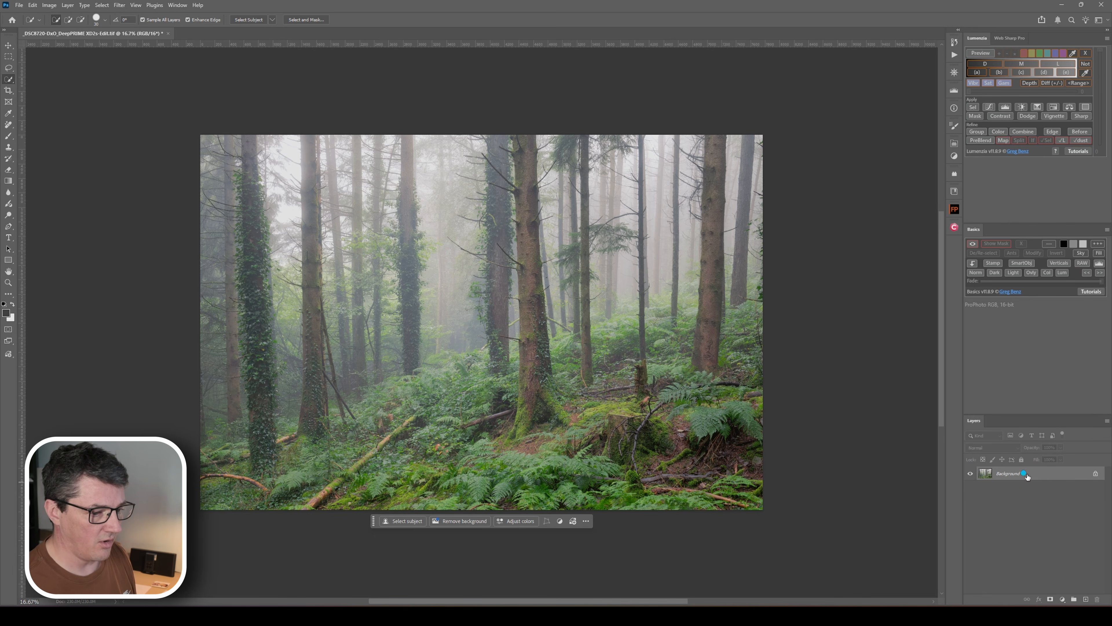
Step: Duplicate the Background layer twice and rename the upper copy Blur
{"action": "key", "text": "ctrl+j"}
{"action": "key", "text": "ctrl+j"}
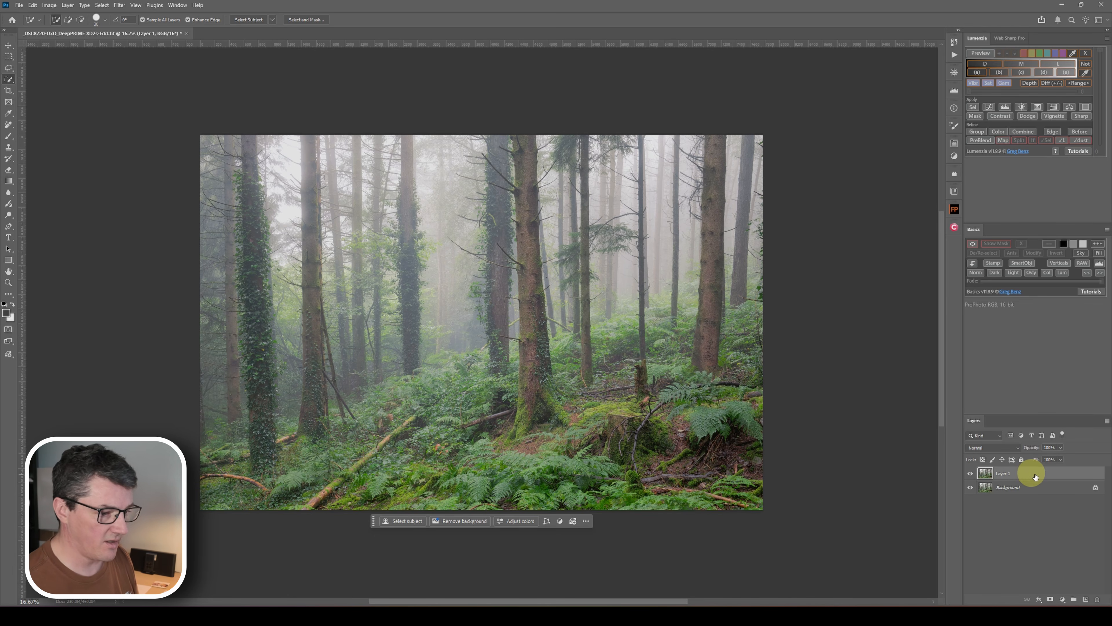
{"action": "double_click", "coordinate": [1008, 474]}
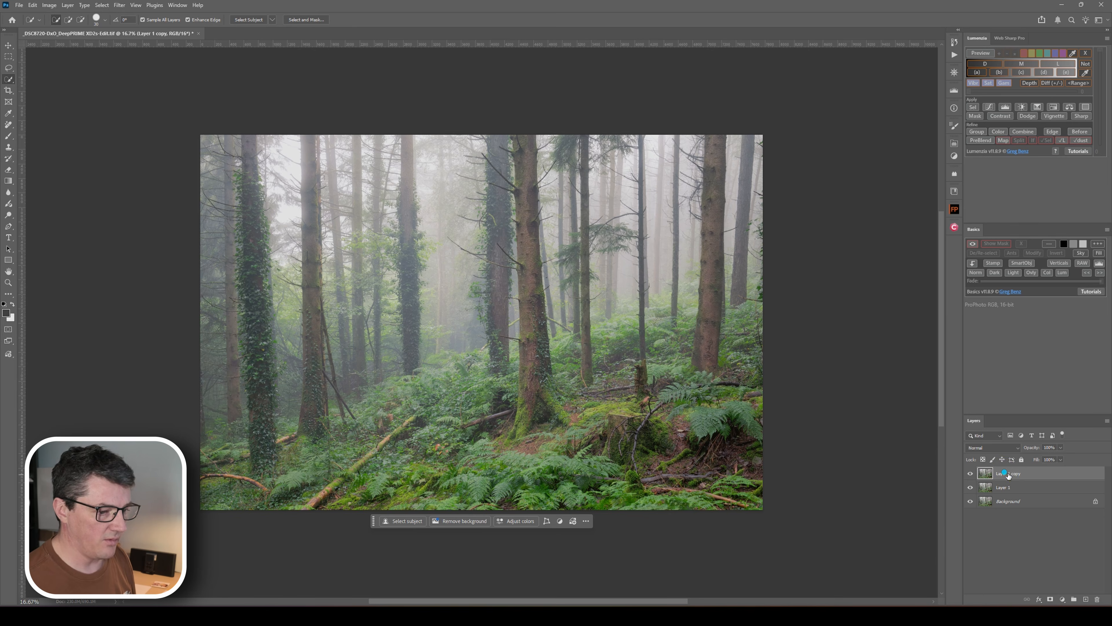
{"action": "type", "text": "Blu"}
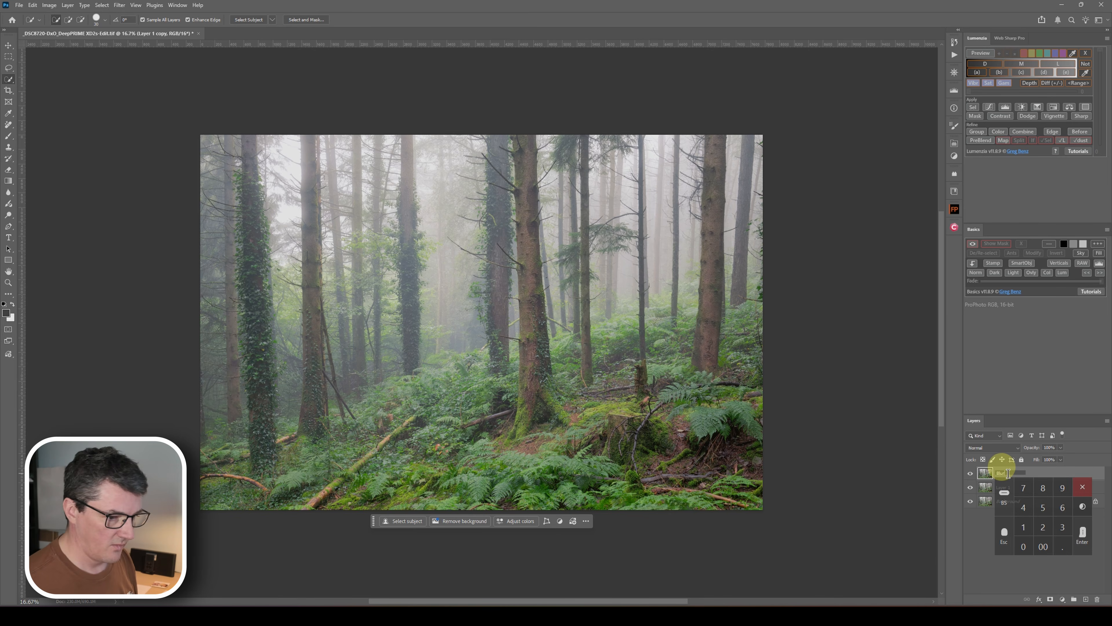
{"action": "type", "text": "r"}
{"action": "key", "text": "Return"}
Step: Rename the middle layer, between Blur and Background, as Detail
{"action": "left_click", "coordinate": [1005, 487]}
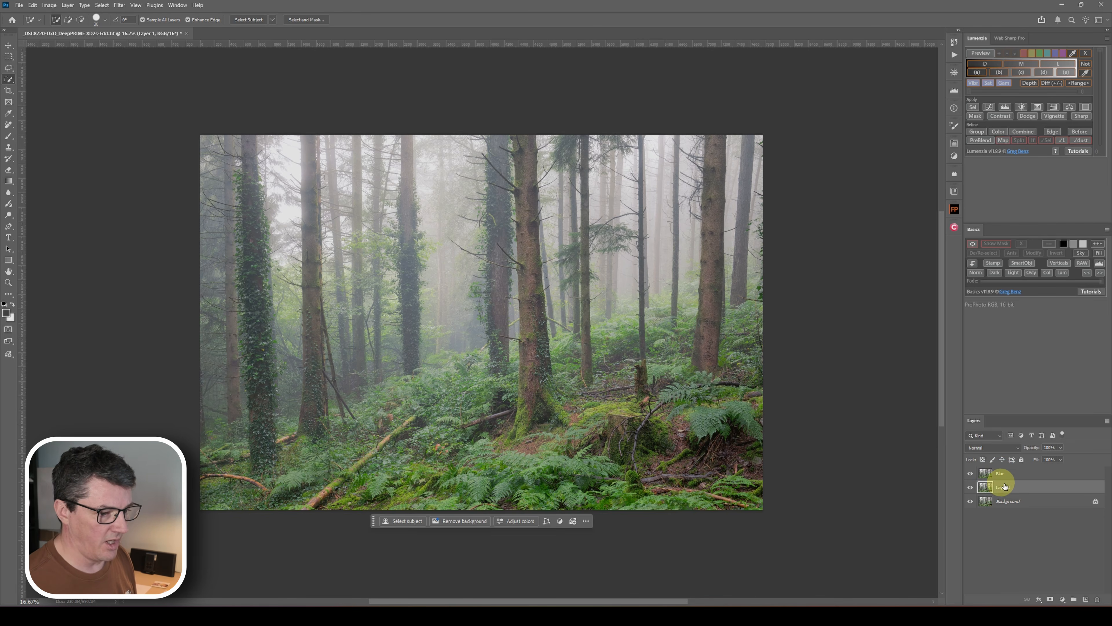
{"action": "double_click", "coordinate": [1005, 487]}
{"action": "type", "text": "Detail"}
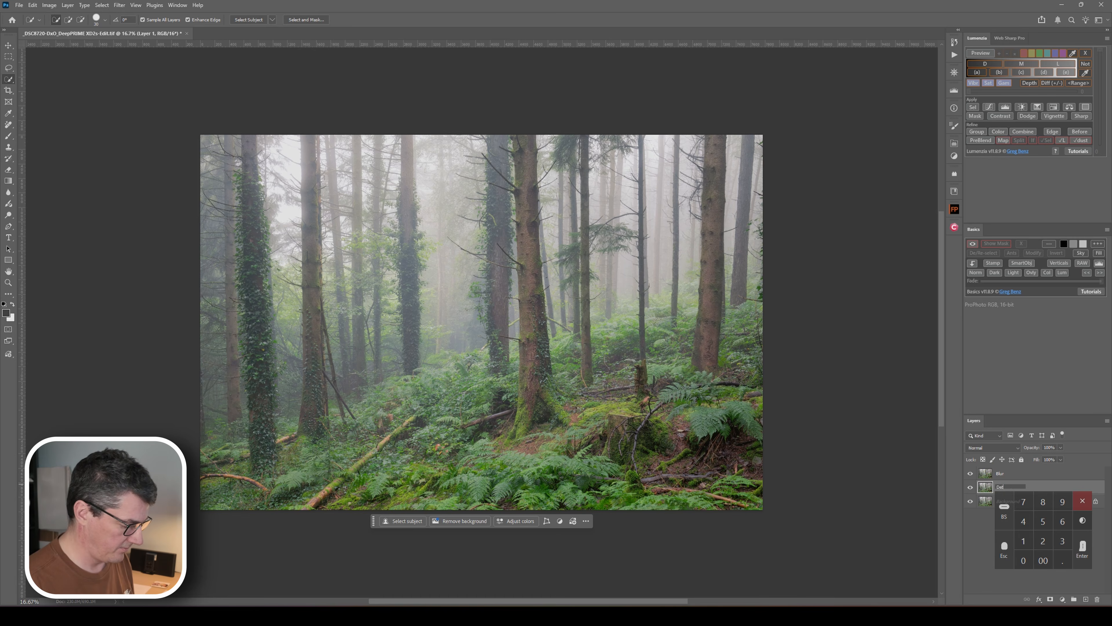
{"action": "key", "text": "Return"}
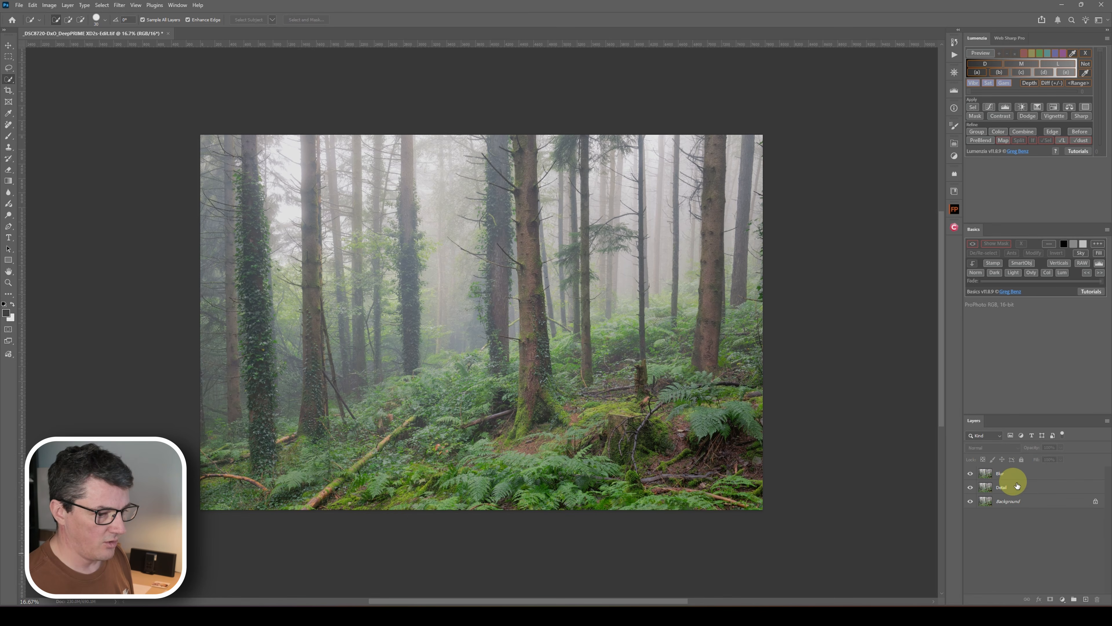
Step: Apply a Gaussian Blur with a 20-pixel radius to the Blur layer
{"action": "left_click", "coordinate": [1005, 473]}
{"action": "left_click", "coordinate": [119, 5]}
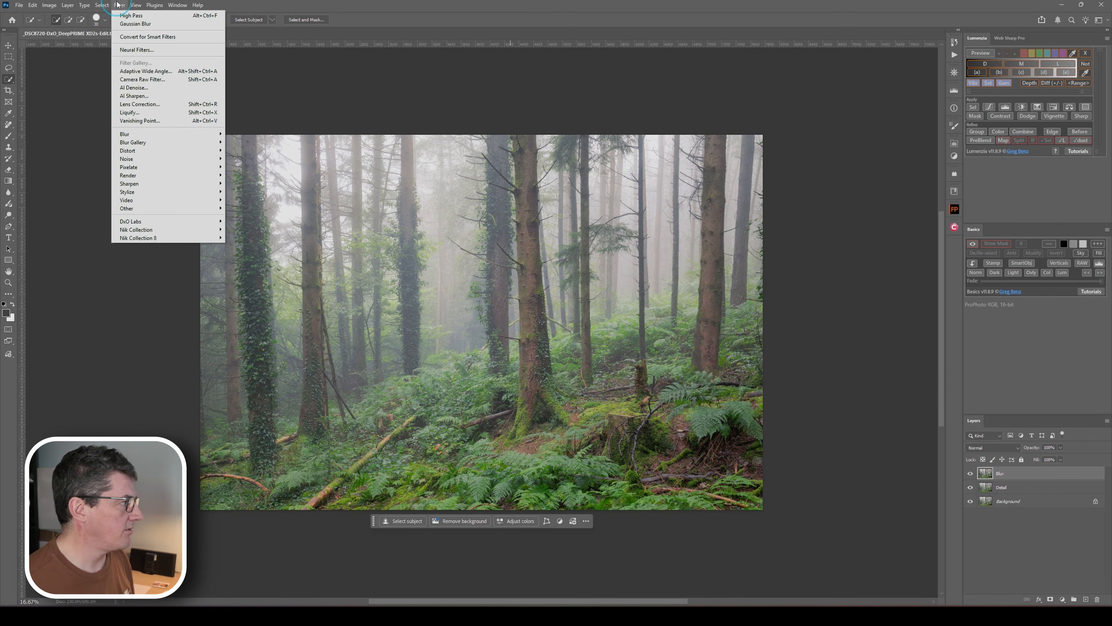
{"action": "mouse_move", "coordinate": [149, 134]}
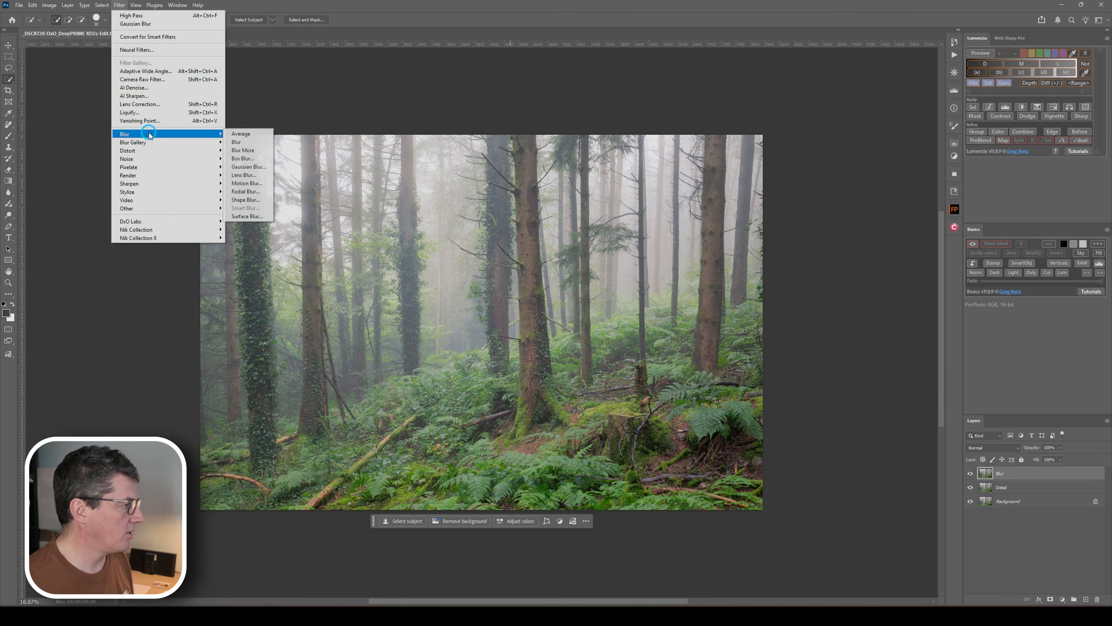
{"action": "left_click", "coordinate": [248, 166]}
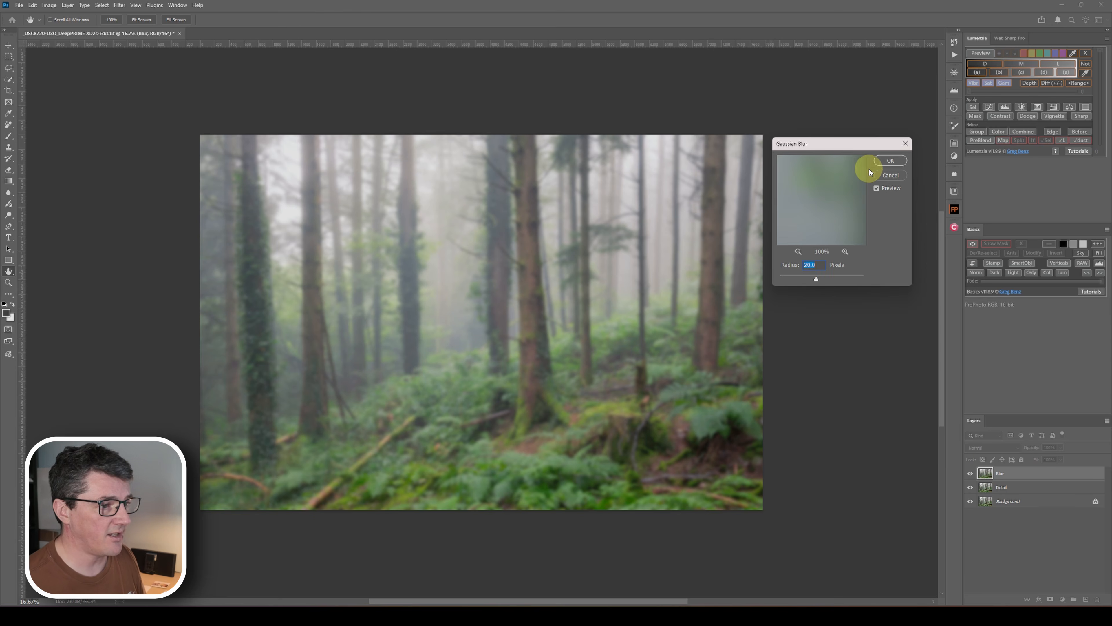
{"action": "left_click", "coordinate": [881, 158]}
{"action": "key", "text": "w"}
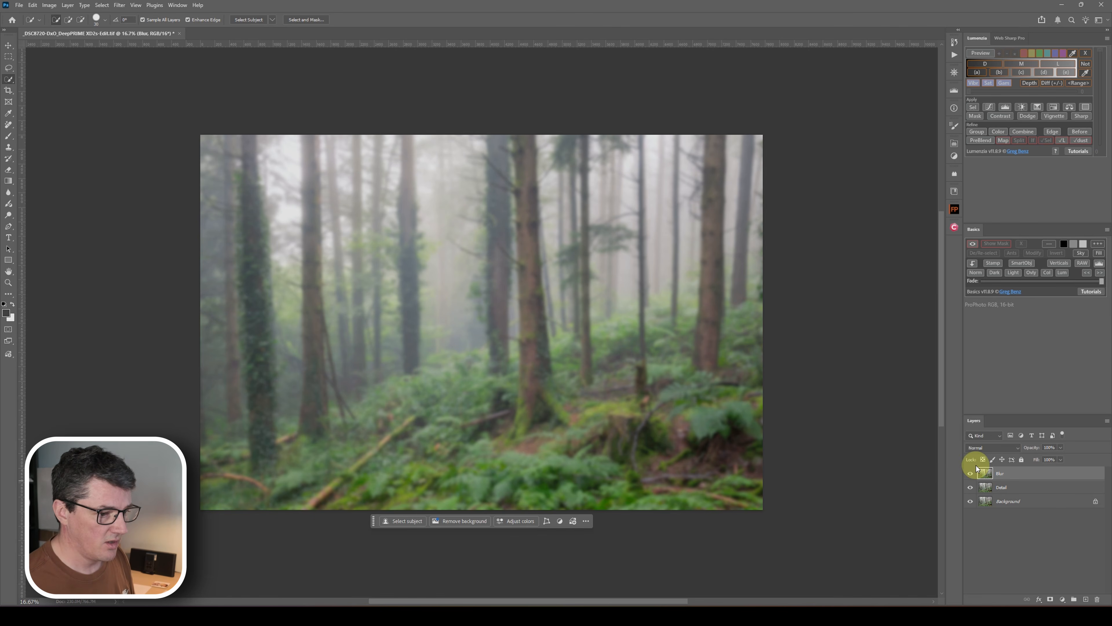
Step: Set the Blur layer to the Soft Light blend mode and reduce its opacity to about 20%
{"action": "left_click", "coordinate": [989, 449]}
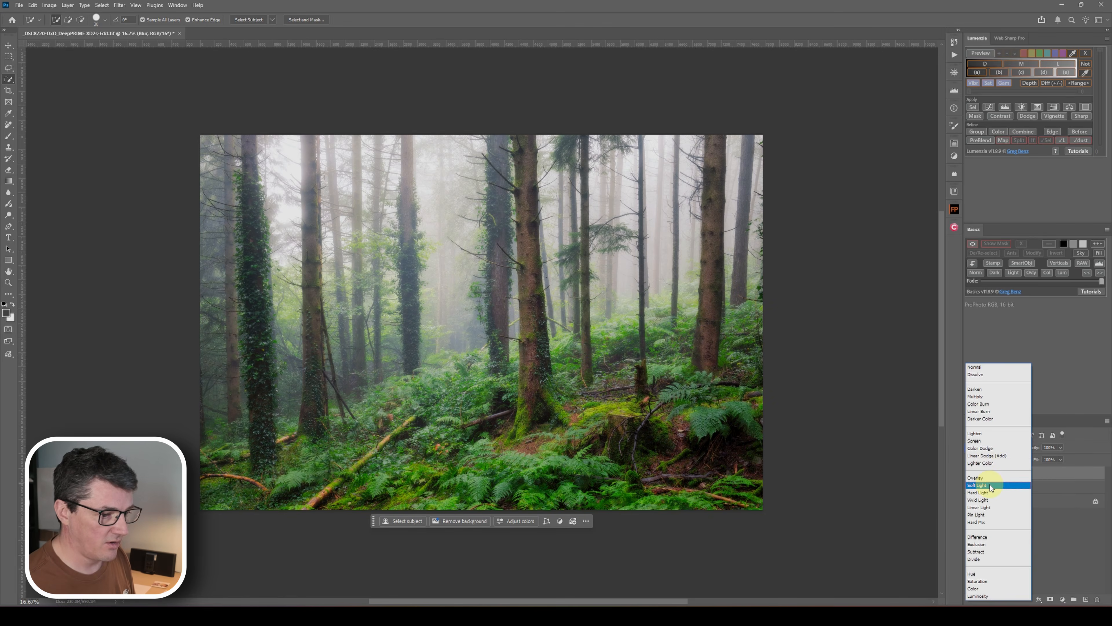
{"action": "left_click", "coordinate": [990, 484]}
{"action": "left_click_drag", "start_coordinate": [1060, 447], "coordinate": [1030, 456]}
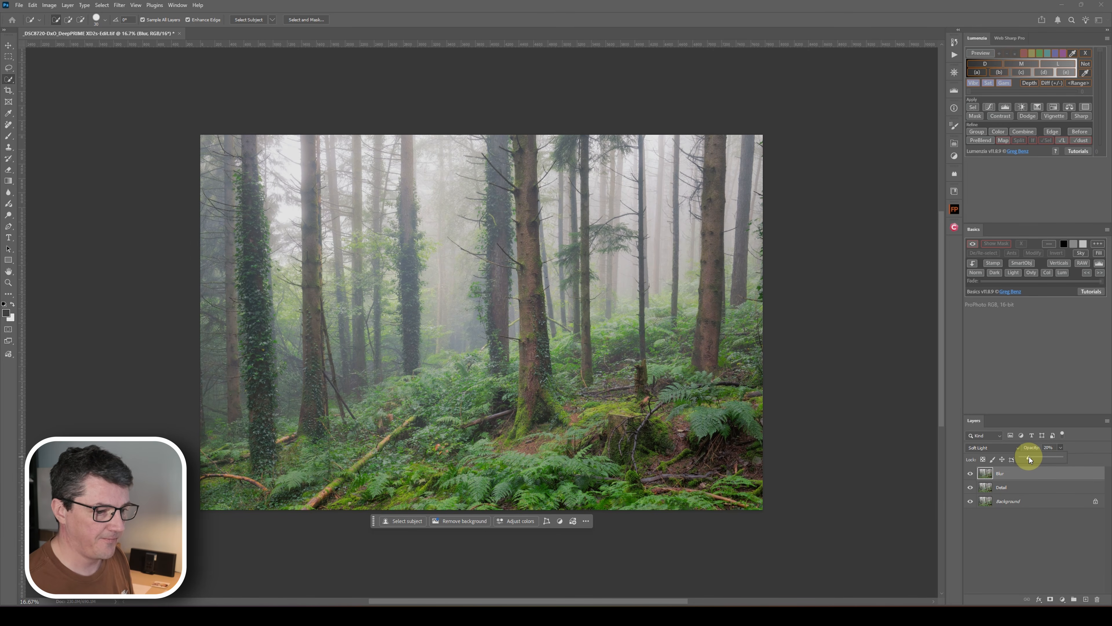
{"action": "left_click", "coordinate": [1018, 547]}
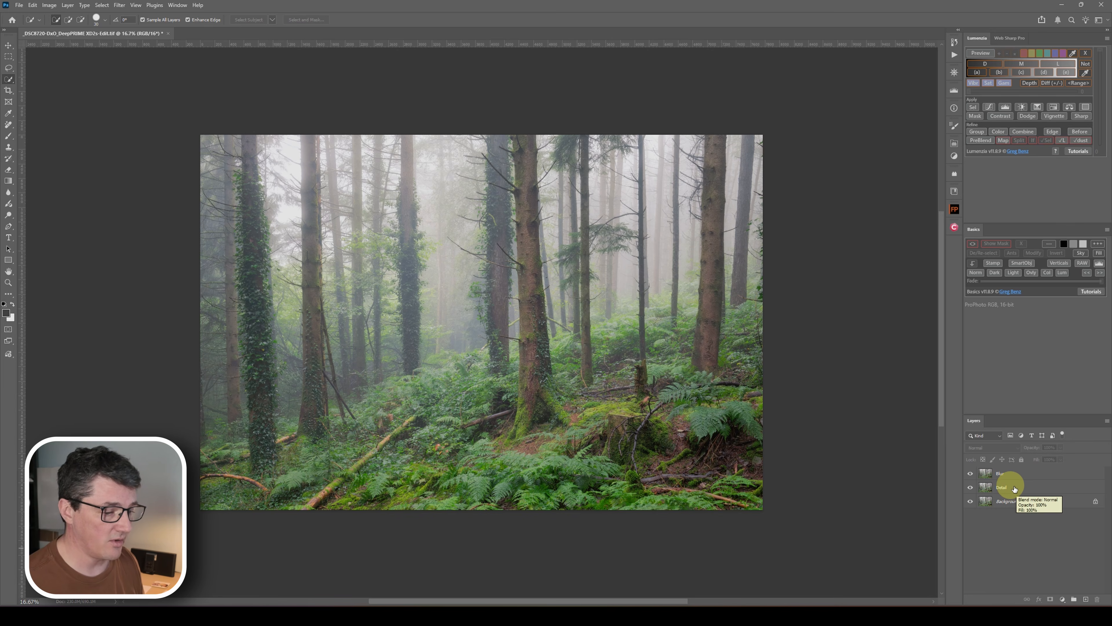
Step: Apply a High Pass filter with a 2-pixel radius to the Detail layer
{"action": "left_click", "coordinate": [1014, 488]}
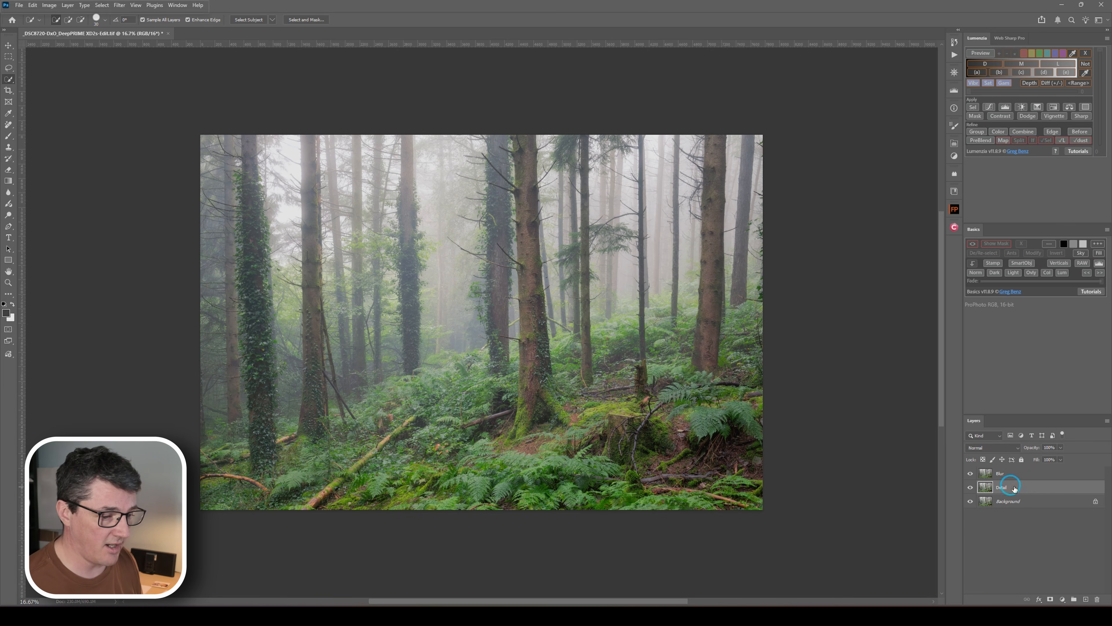
{"action": "left_click", "coordinate": [123, 8]}
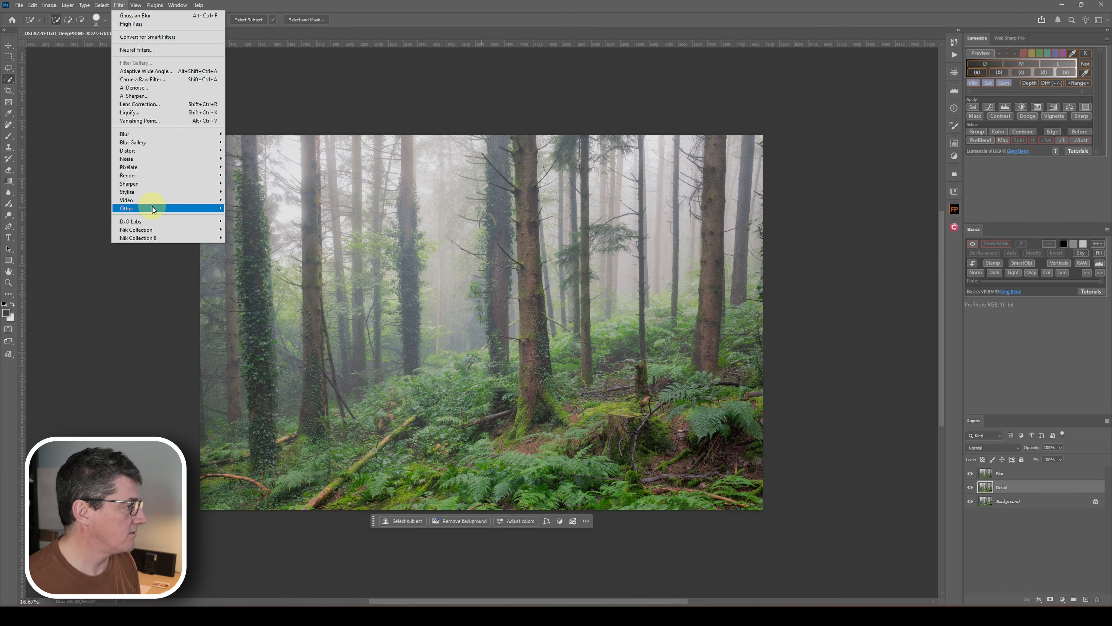
{"action": "mouse_move", "coordinate": [152, 209]}
{"action": "left_click", "coordinate": [240, 215]}
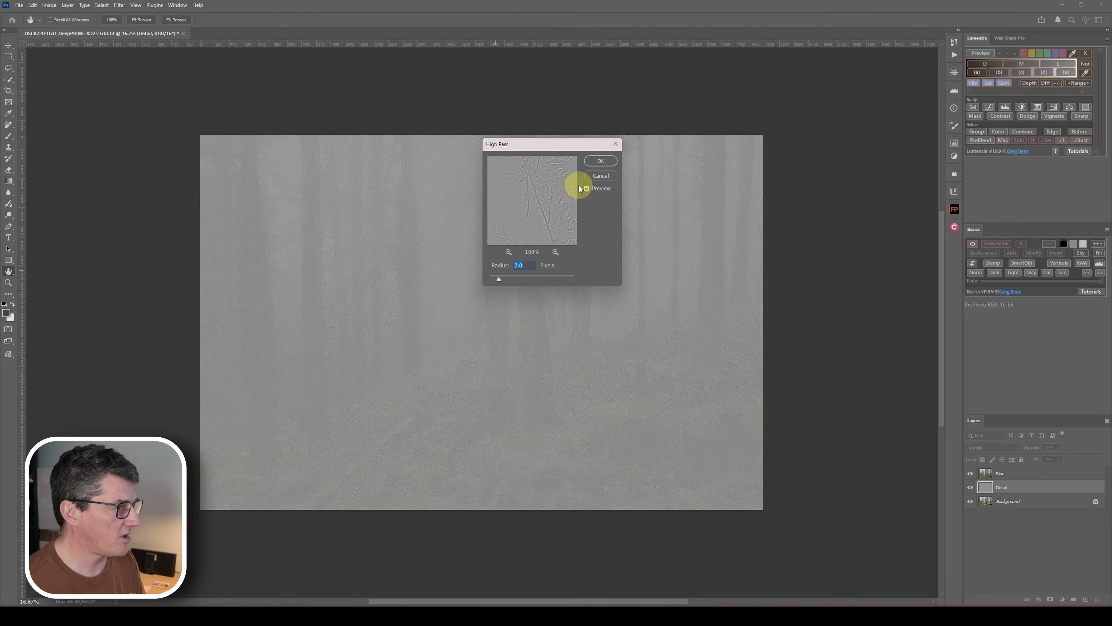
{"action": "left_click", "coordinate": [599, 161]}
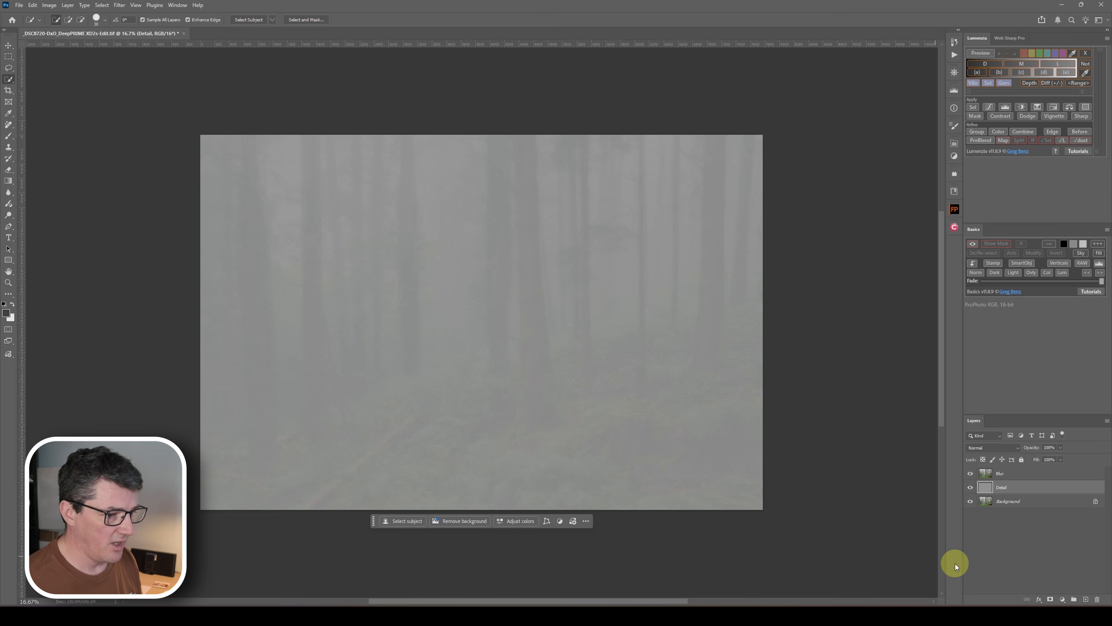
Step: Set the Detail layer to the Soft Light blend mode and reduce its opacity to about 22%
{"action": "left_click", "coordinate": [1016, 447]}
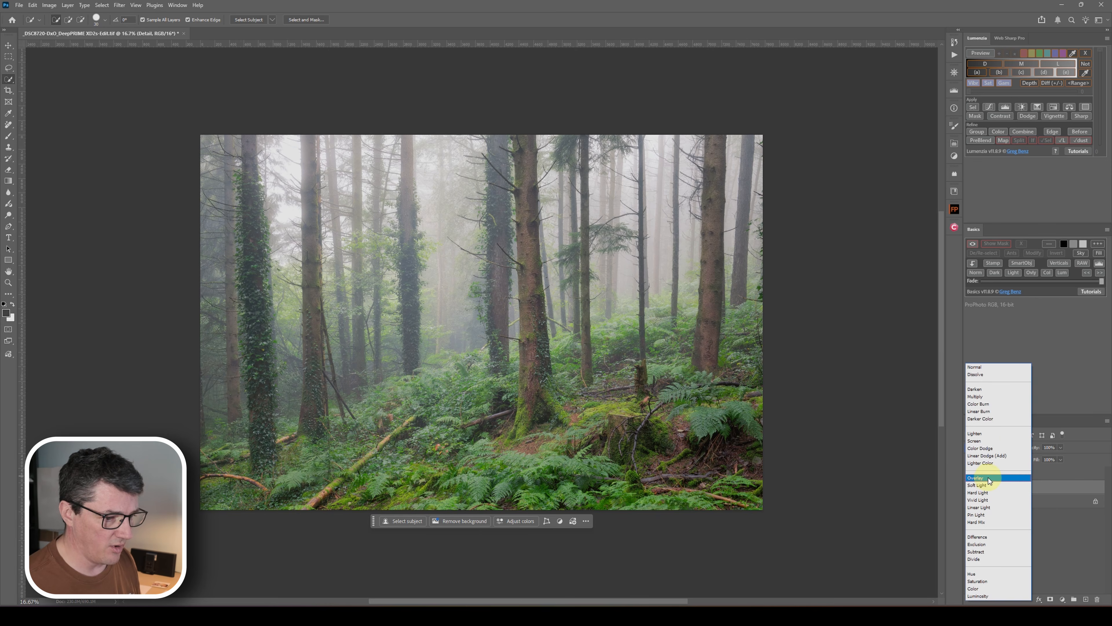
{"action": "left_click", "coordinate": [986, 484]}
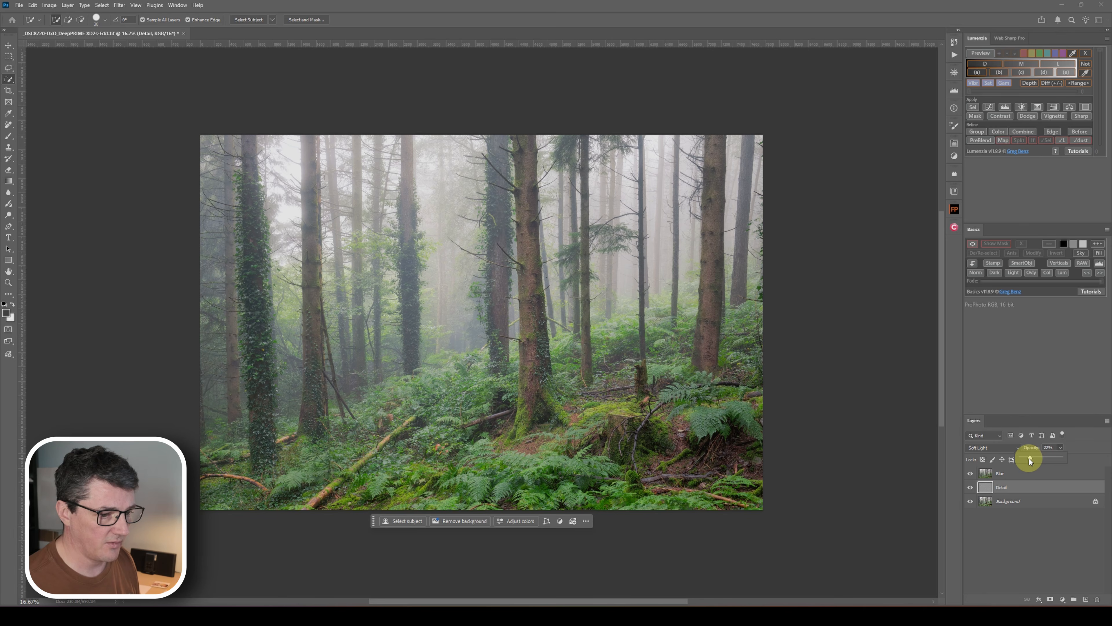
{"action": "left_click", "coordinate": [1051, 545]}
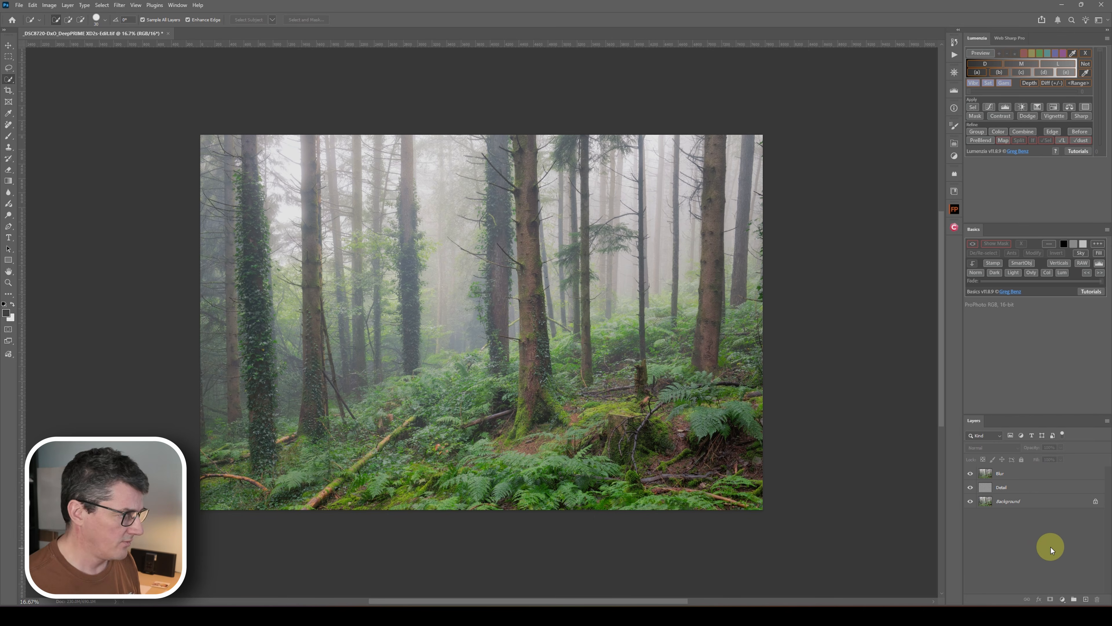
Step: Group the Blur and Detail layers and compare the whole photo with the group hidden and shown
{"action": "left_click", "coordinate": [1029, 476]}
{"action": "left_click", "coordinate": [1011, 486], "text": "shift"}
{"action": "left_click_drag", "start_coordinate": [1011, 486], "coordinate": [1071, 599]}
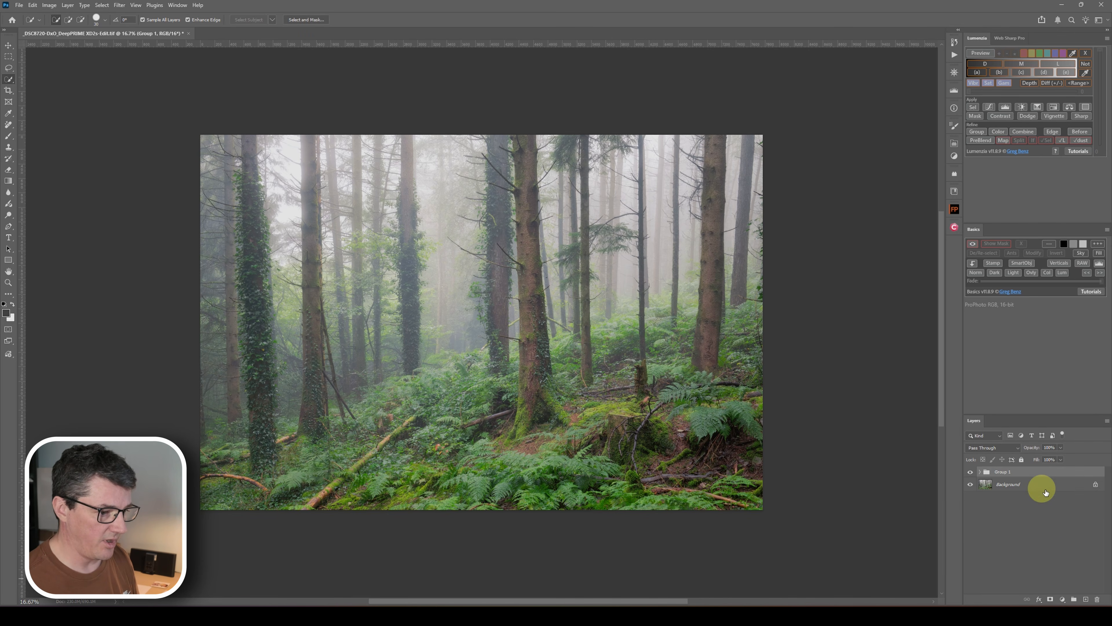
{"action": "left_click", "coordinate": [968, 472]}
{"action": "left_click", "coordinate": [969, 472]}
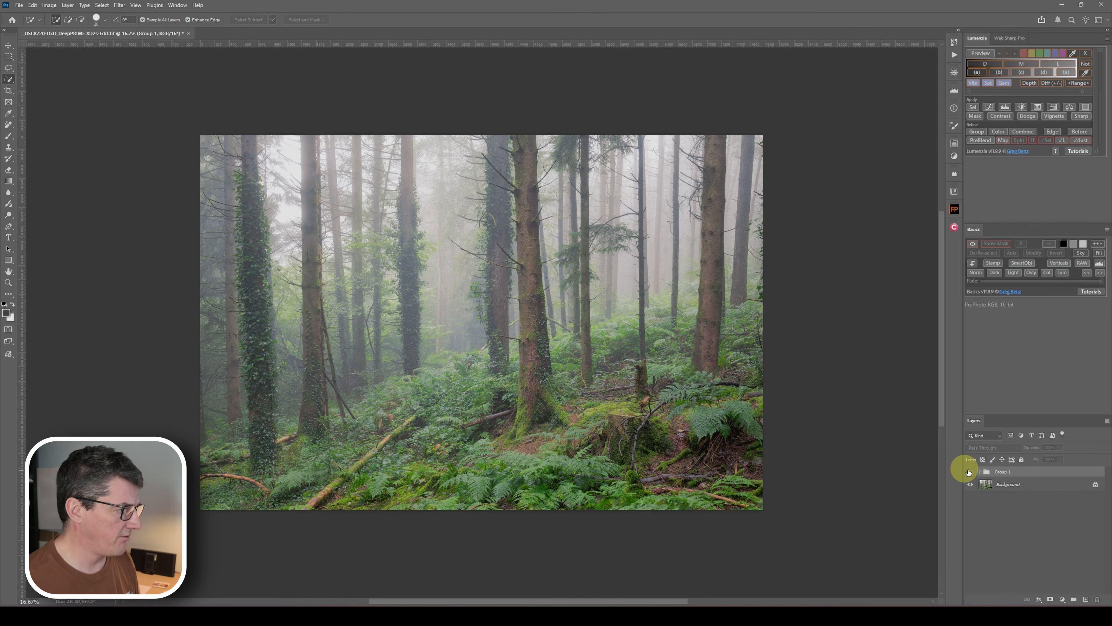
{"action": "left_click", "coordinate": [968, 472]}
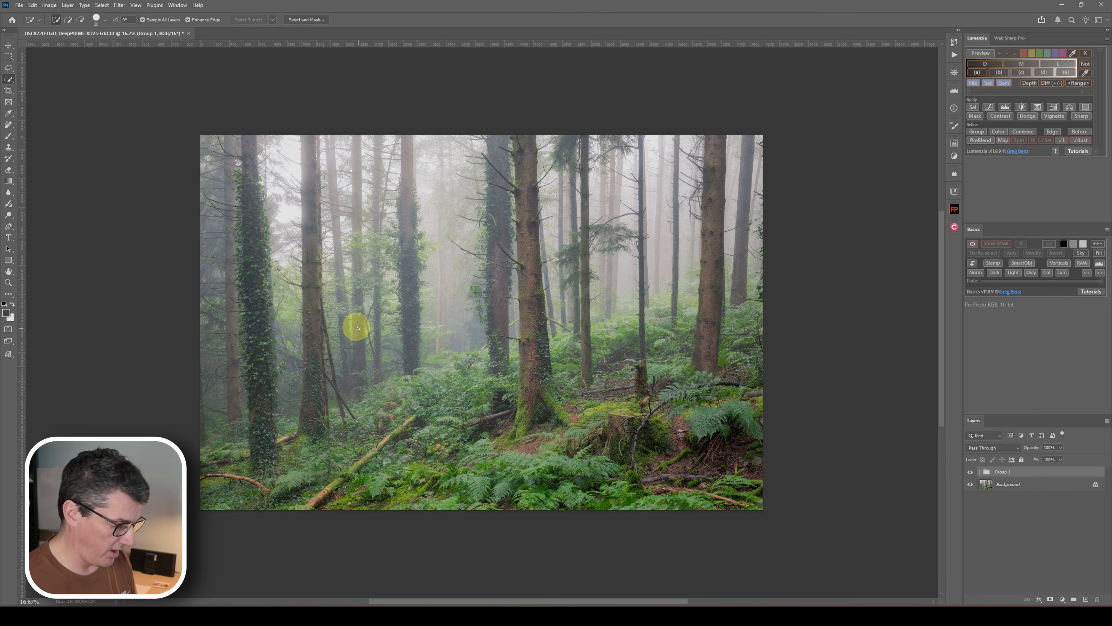
Step: Examine the central tree trunks and misty background at 66.7% magnification with the group's effect off and on
{"action": "key", "text": "ctrl+minus"}
{"action": "key", "text": "ctrl+plus"}
{"action": "scroll", "coordinate": [375, 302], "scroll_direction": "up", "scroll_amount": 4}
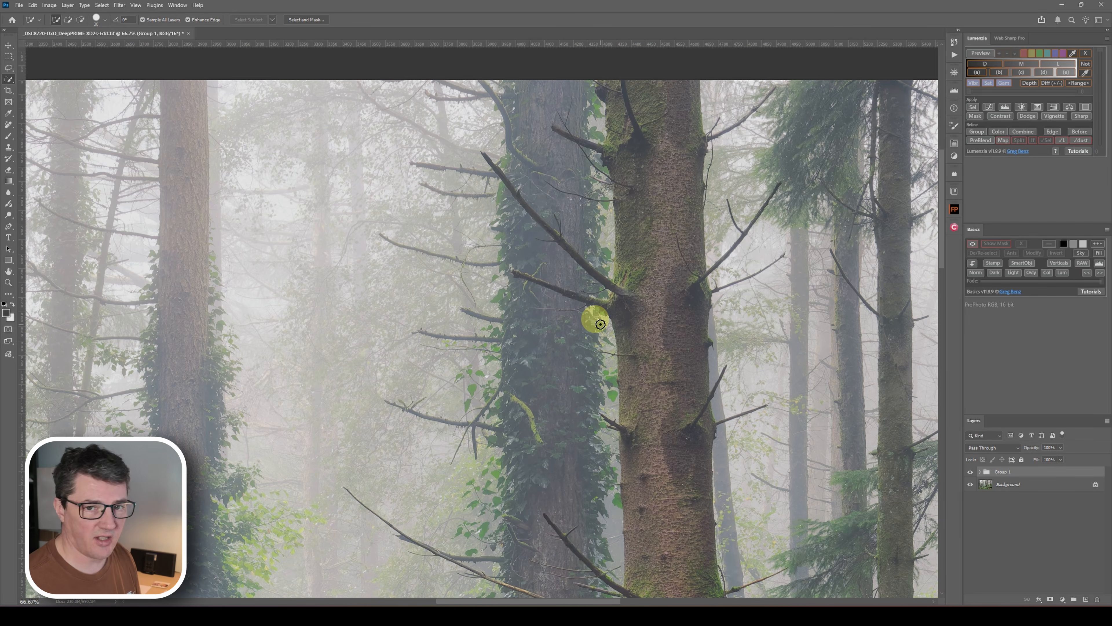
{"action": "scroll", "coordinate": [600, 324], "scroll_direction": "down", "scroll_amount": 3}
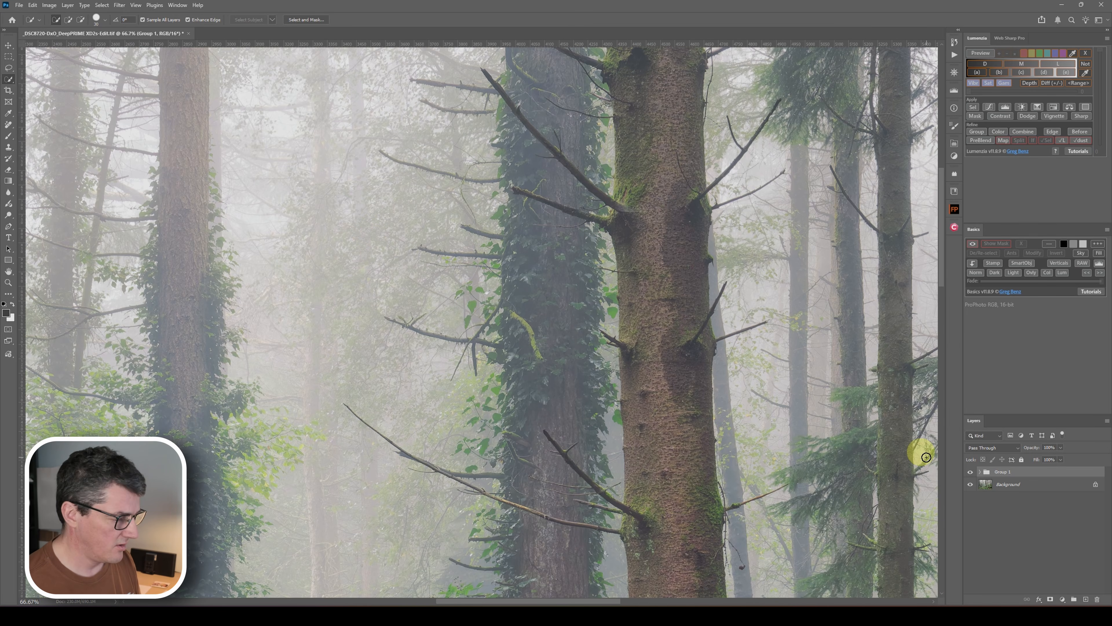
{"action": "left_click", "coordinate": [970, 472]}
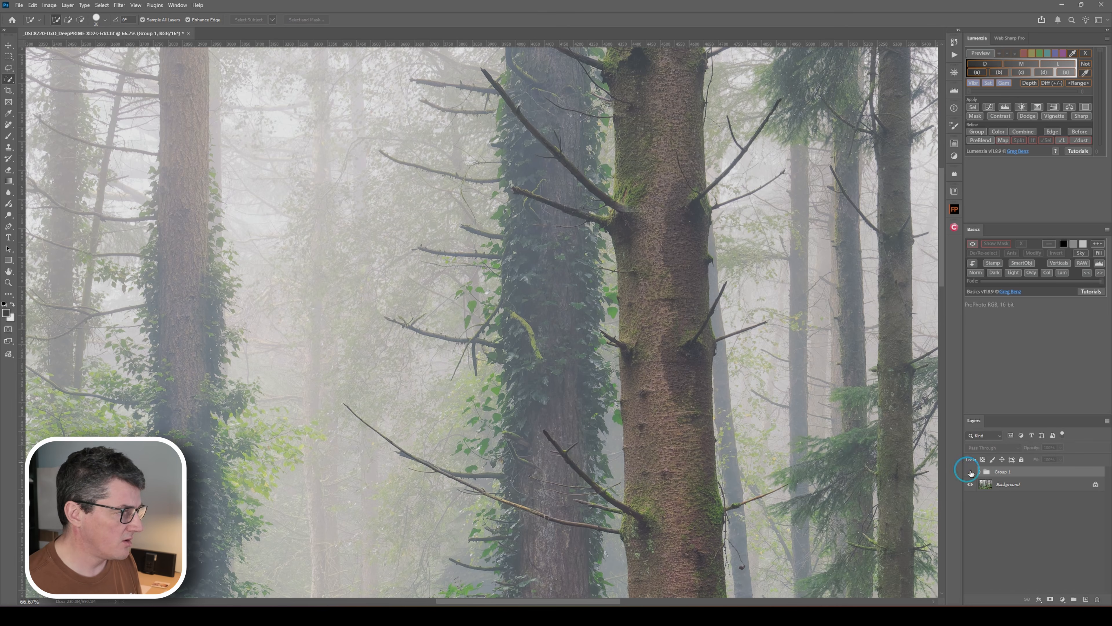
{"action": "left_click", "coordinate": [969, 472]}
{"action": "left_click", "coordinate": [969, 472]}
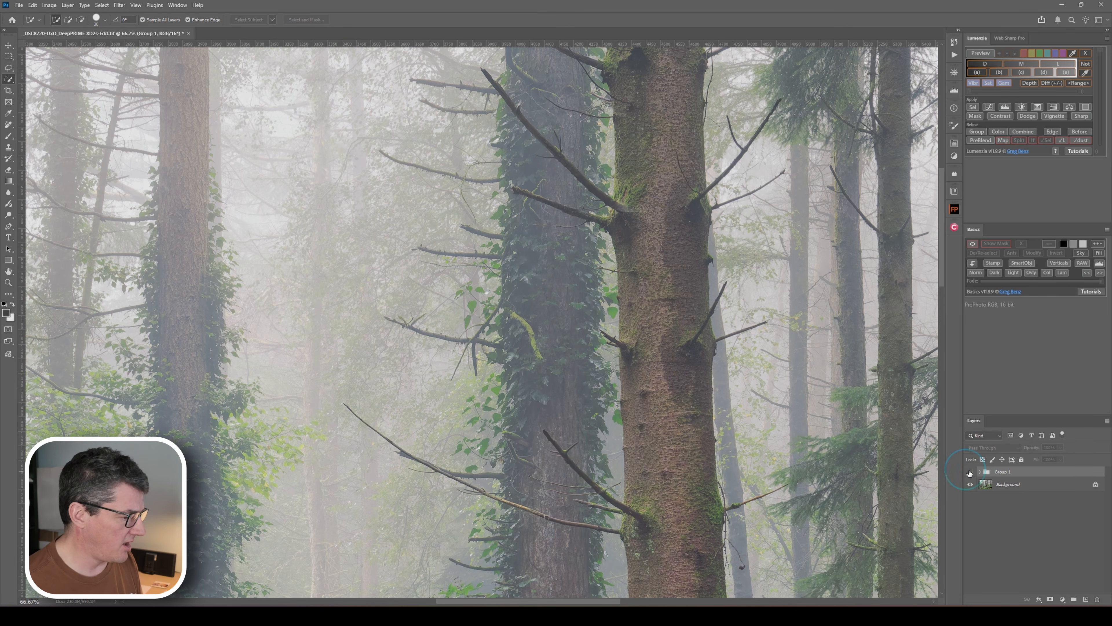
Step: Examine the foreground ferns and mossy tree base at 66.7% magnification with the group's effect off and on
{"action": "scroll", "coordinate": [619, 458], "scroll_direction": "down", "scroll_amount": 5}
{"action": "key", "text": "ctrl+0"}
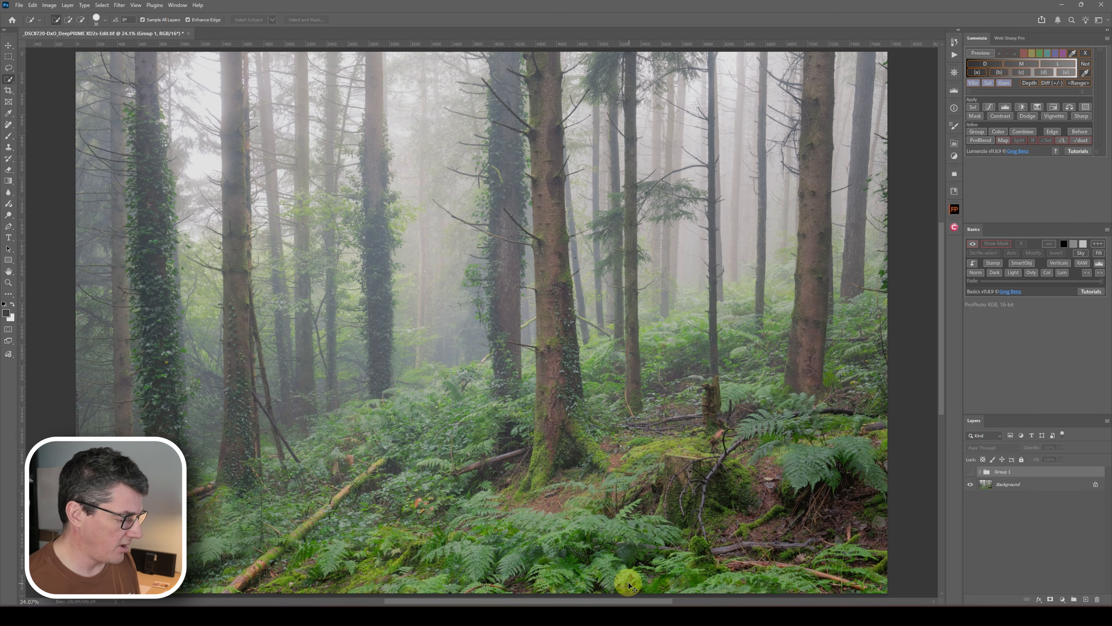
{"action": "scroll", "coordinate": [628, 585], "scroll_direction": "up", "scroll_amount": 4}
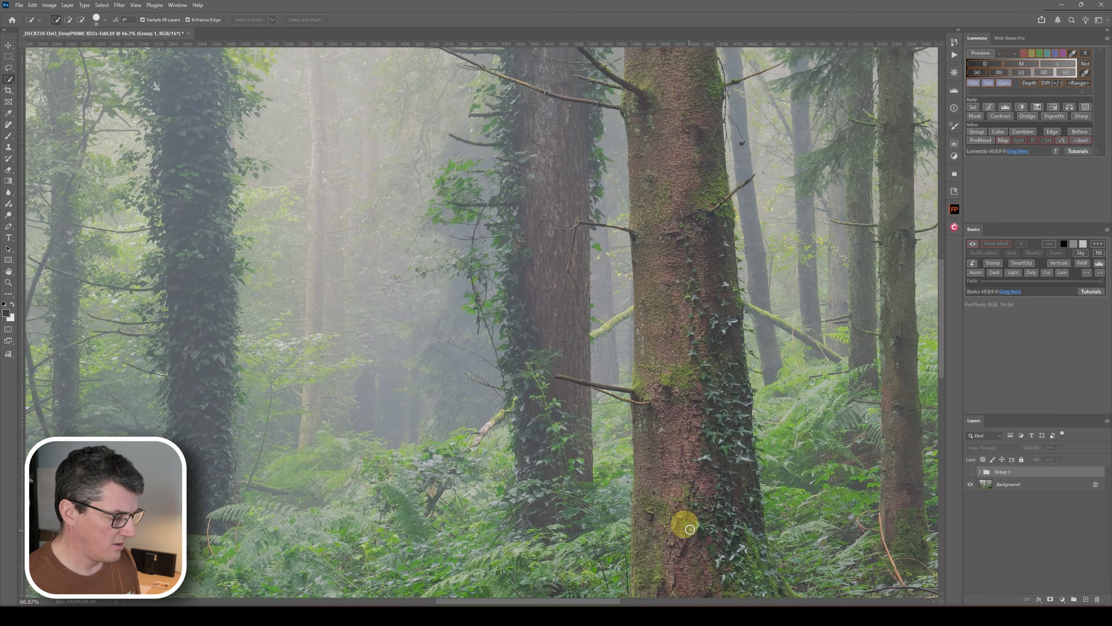
{"action": "scroll", "coordinate": [756, 489], "scroll_direction": "down", "scroll_amount": 3}
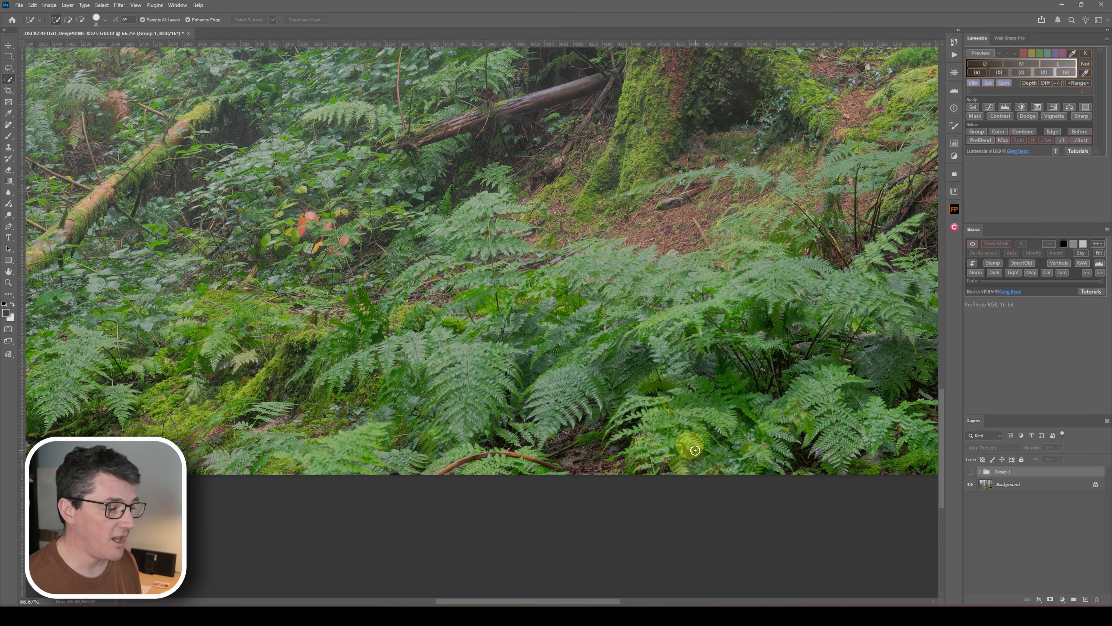
{"action": "left_click", "coordinate": [969, 472]}
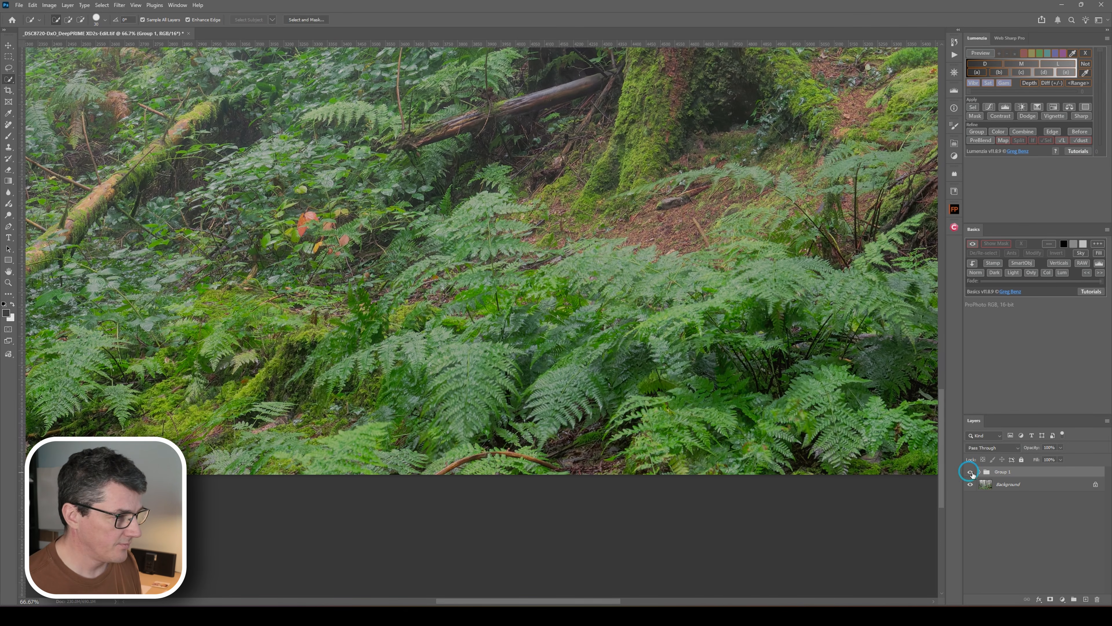
{"action": "left_click", "coordinate": [970, 471]}
{"action": "left_click", "coordinate": [970, 472]}
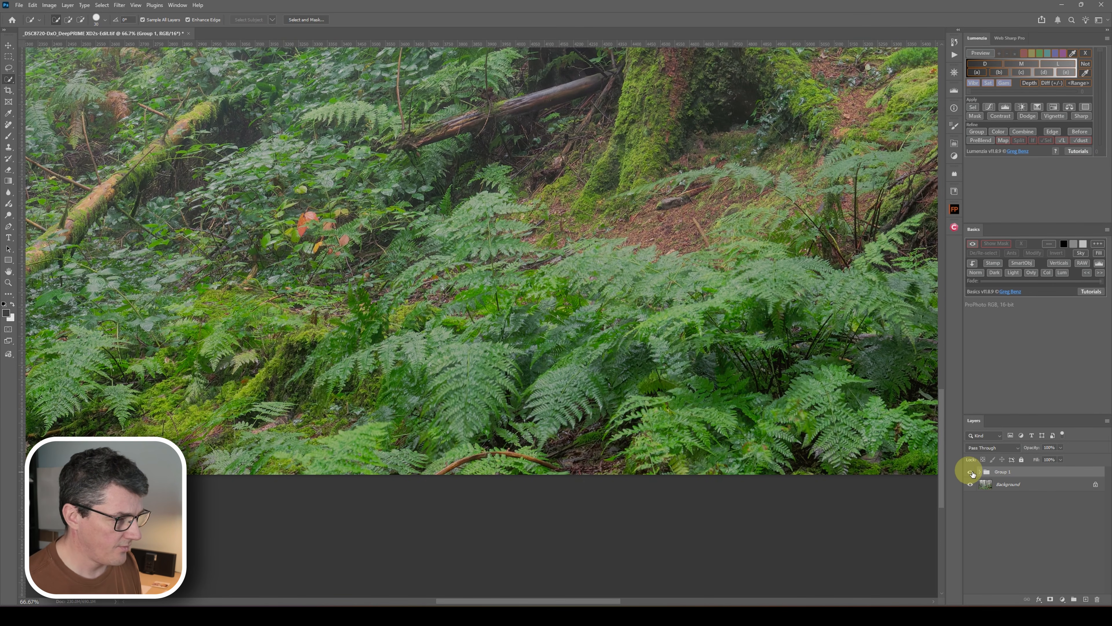
Step: Expand the layer group, fit the whole photo in view, and set the Blur layer's opacity to about 30%
{"action": "left_click", "coordinate": [979, 472]}
{"action": "key", "text": "ctrl+0"}
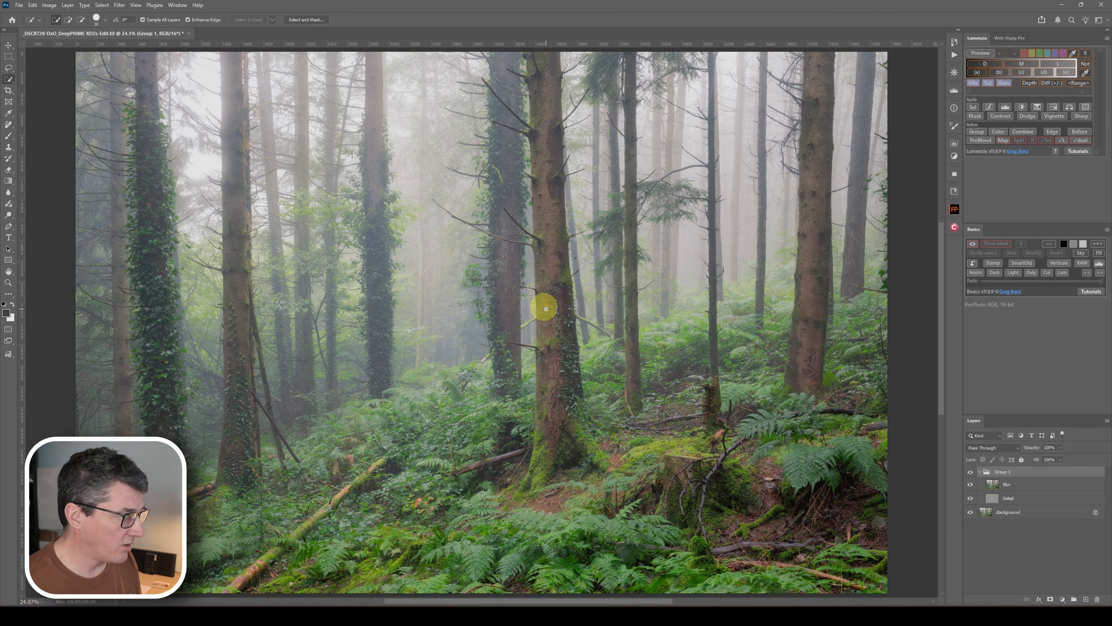
{"action": "left_click", "coordinate": [1029, 484]}
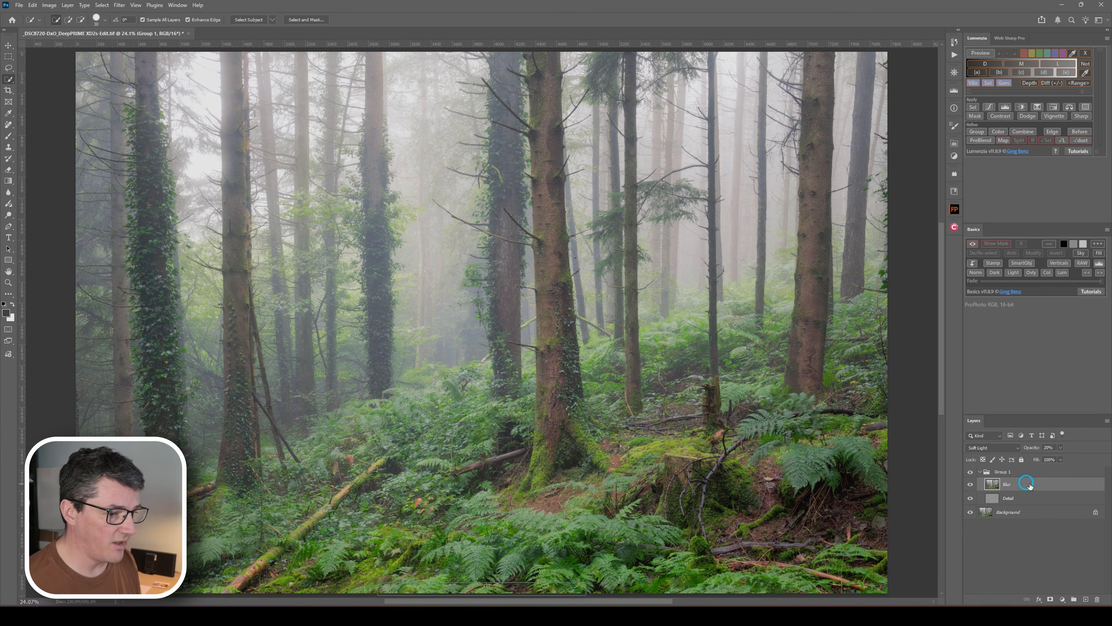
{"action": "left_click", "coordinate": [1060, 448]}
{"action": "left_click", "coordinate": [1063, 456]}
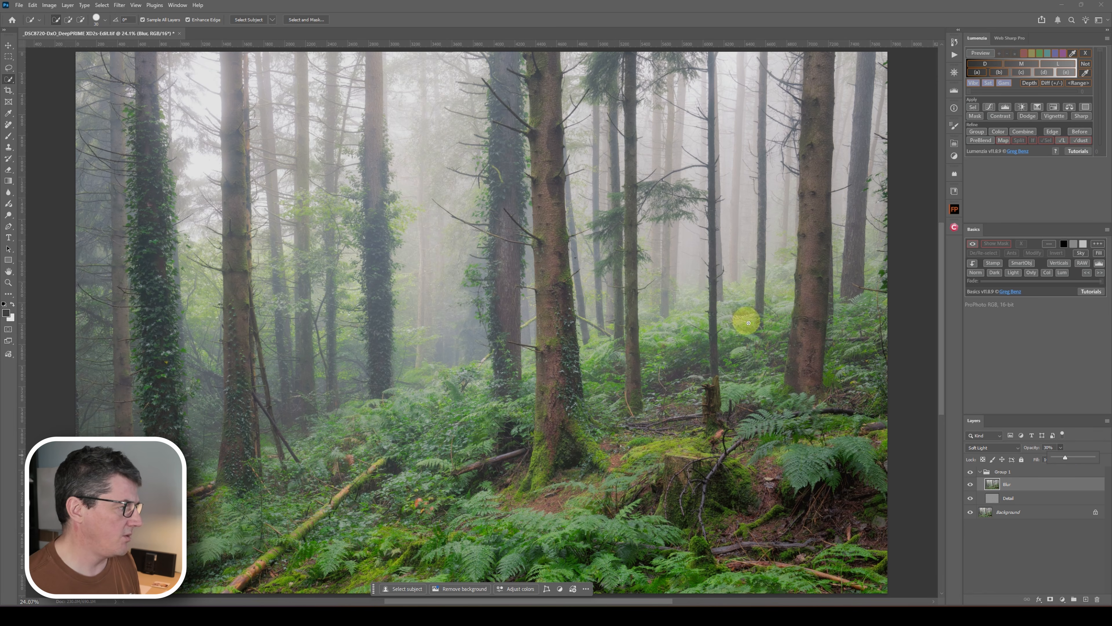
Step: Compare the photo with the group hidden and shown, checking the central tree trunks at 100% and the overall view
{"action": "left_click", "coordinate": [969, 473]}
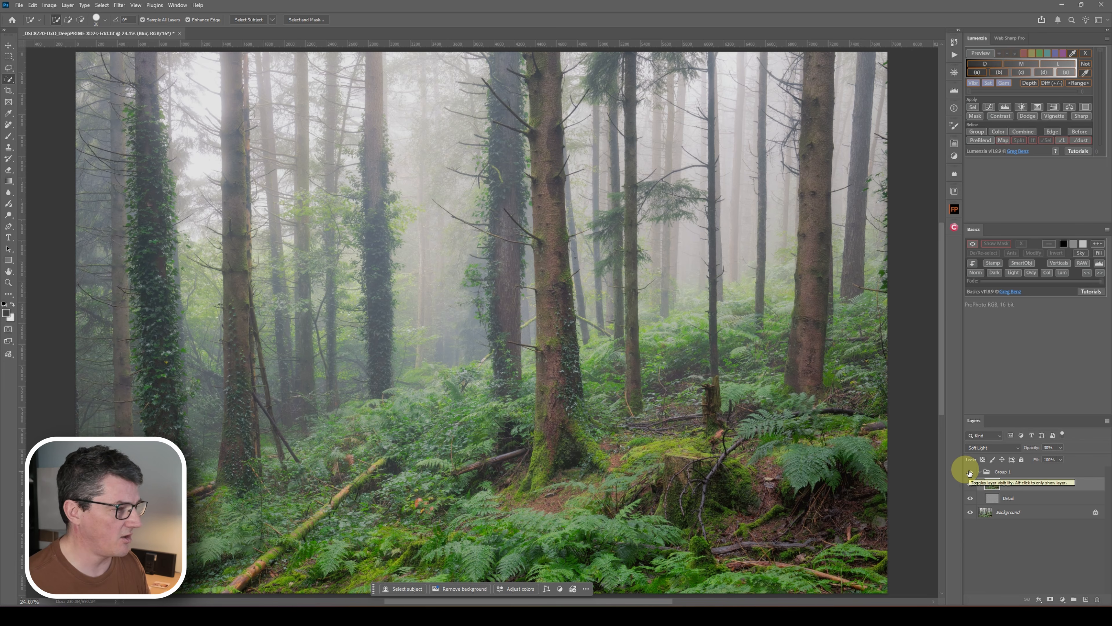
{"action": "scroll", "coordinate": [506, 385], "scroll_direction": "up", "scroll_amount": 5}
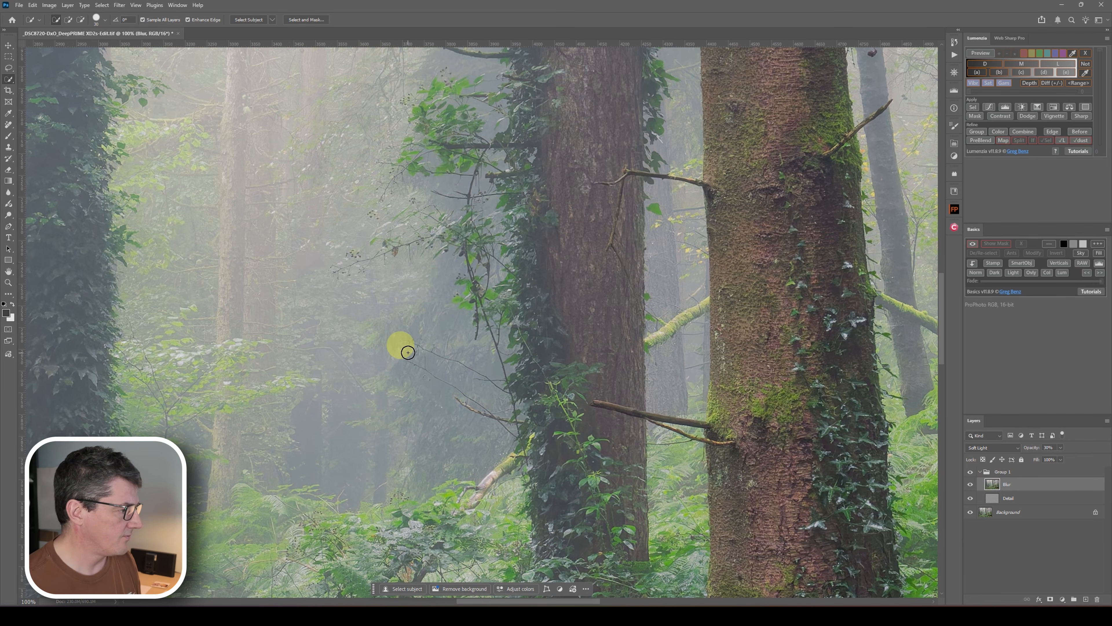
{"action": "left_click", "coordinate": [969, 472]}
{"action": "left_click", "coordinate": [970, 472]}
{"action": "key", "text": "ctrl+minus"}
{"action": "key", "text": "ctrl+minus"}
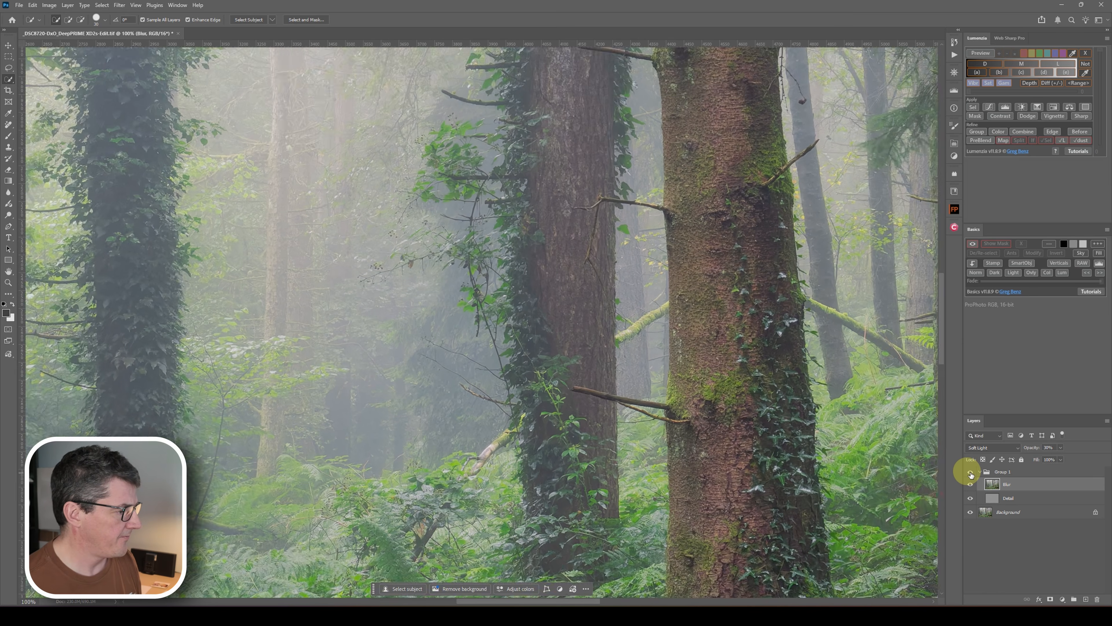
{"action": "key", "text": "ctrl+minus"}
{"action": "key", "text": "ctrl+minus"}
{"action": "key", "text": "ctrl+minus"}
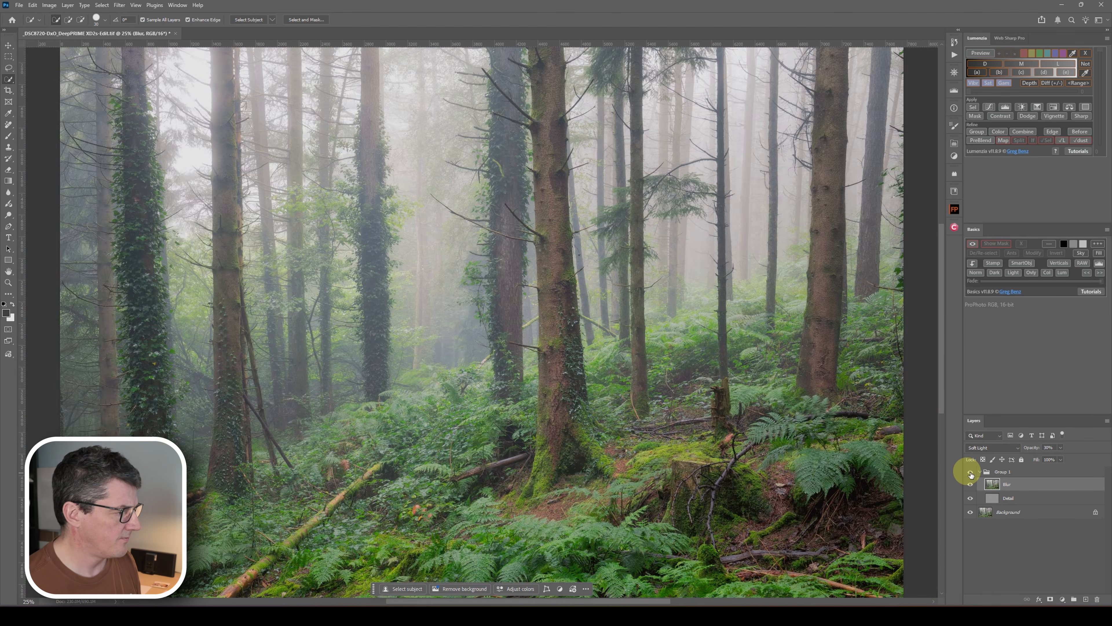
{"action": "key", "text": "ctrl+0"}
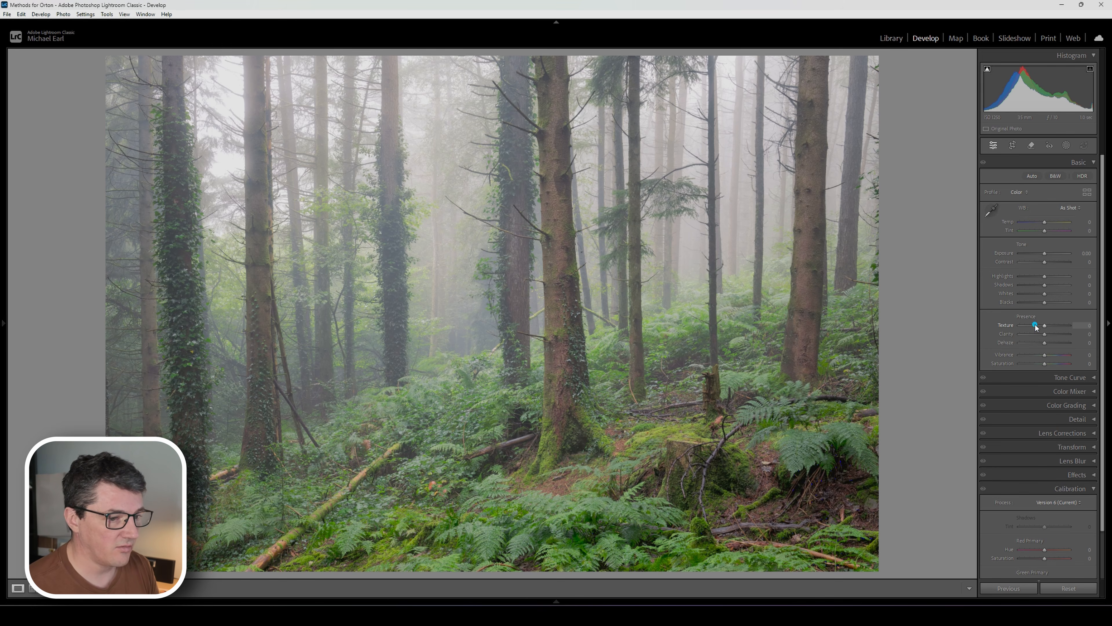
Step: In Lightroom Classic, set the photo's Texture to -20 and Clarity to +15
{"action": "left_click", "coordinate": [1087, 325]}
{"action": "type", "text": "-35"}
{"action": "key", "text": "Return"}
{"action": "type", "text": "-20"}
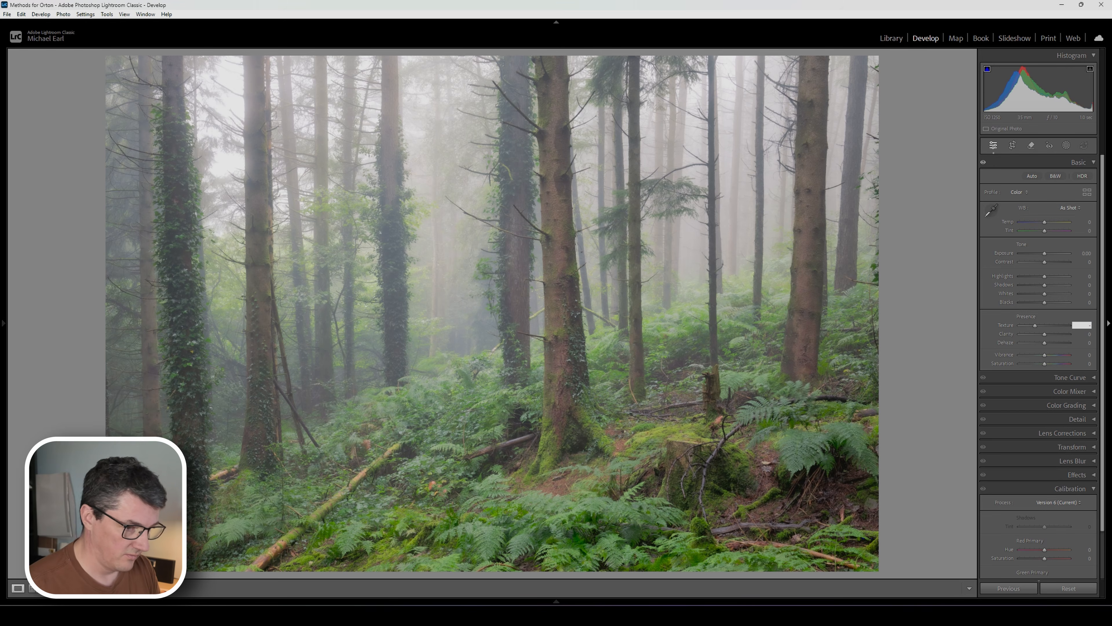
{"action": "key", "text": "Return"}
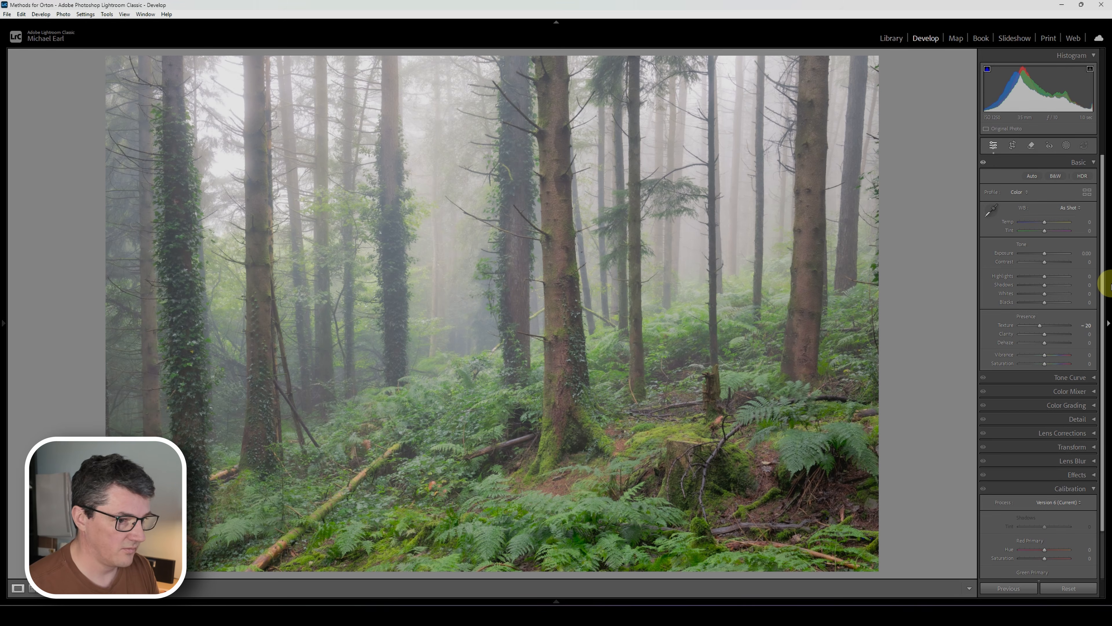
{"action": "left_click", "coordinate": [1087, 336]}
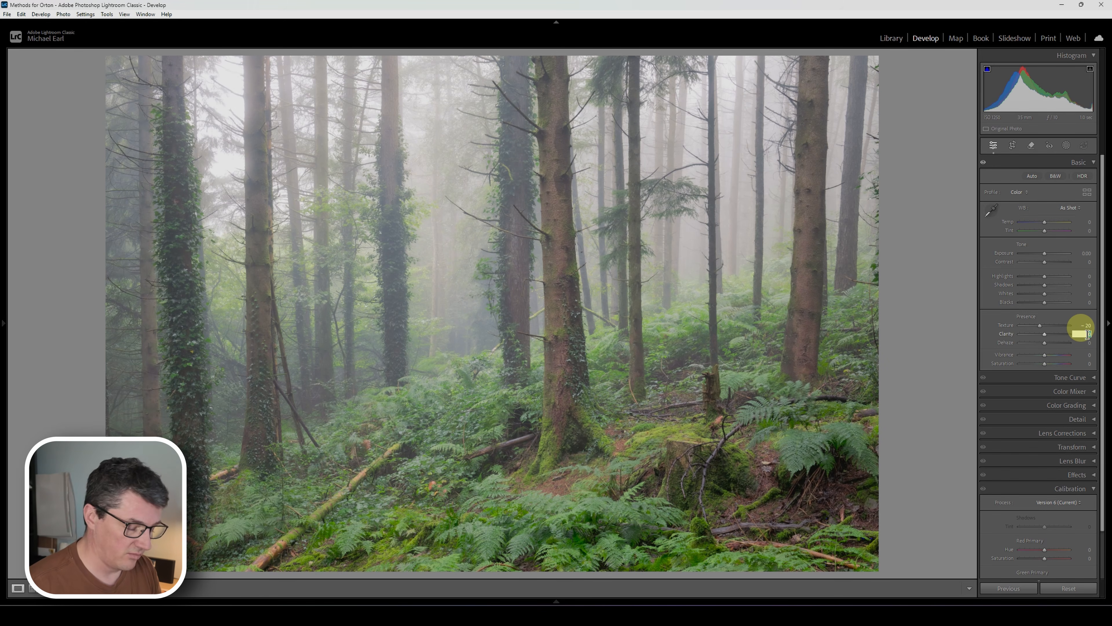
{"action": "type", "text": "15"}
{"action": "key", "text": "Return"}
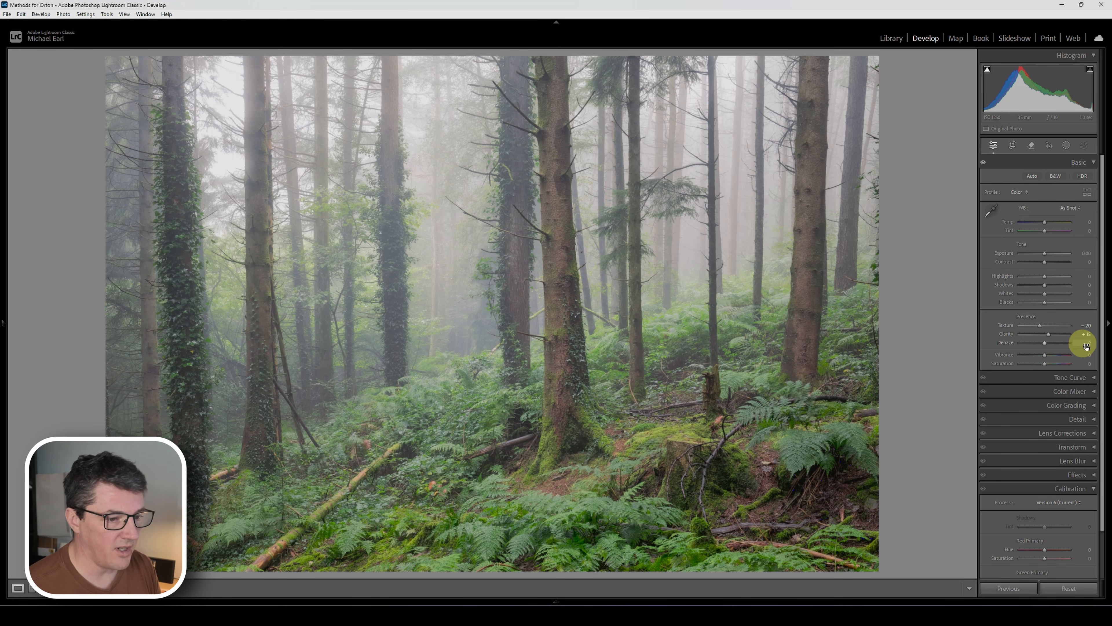
Step: Set the photo's Dehaze to -8
{"action": "left_click", "coordinate": [1088, 342]}
{"action": "type", "text": "-10"}
{"action": "key", "text": "Return"}
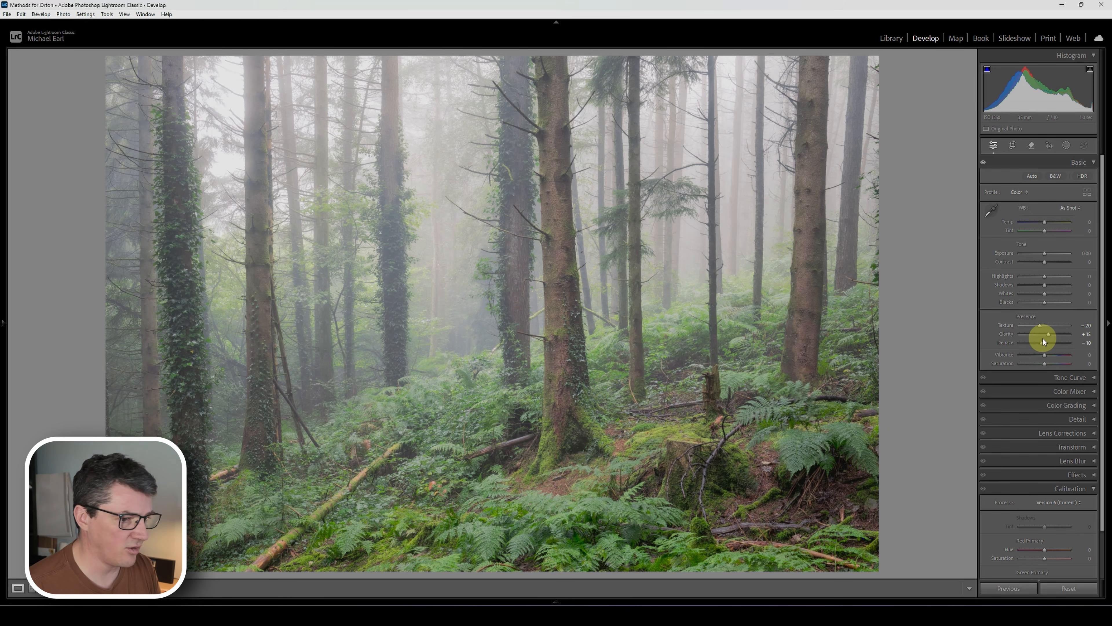
{"action": "left_click", "coordinate": [1086, 342]}
{"action": "type", "text": "-80"}
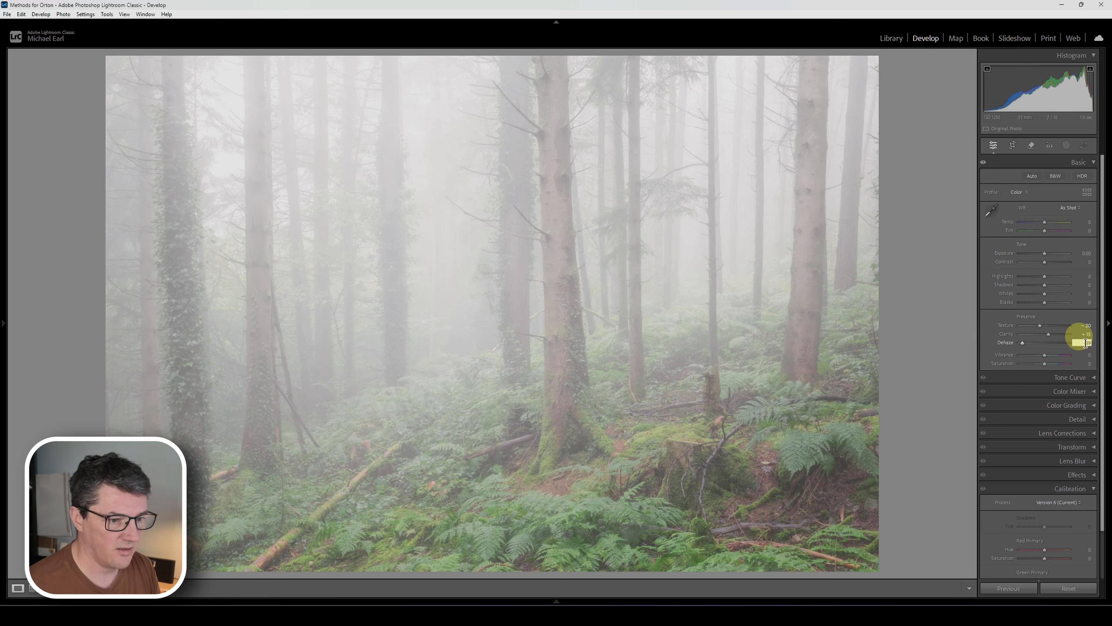
{"action": "key", "text": "BackSpace"}
{"action": "key", "text": "Return"}
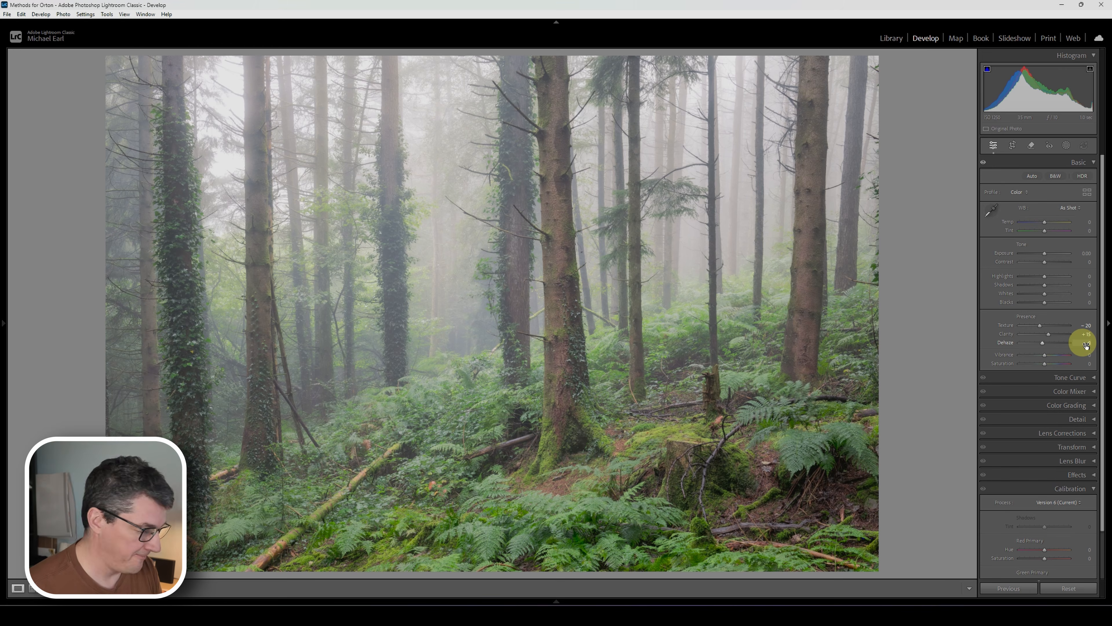
Step: Set the photo's Highlights to +15 and Blacks to -20
{"action": "left_click", "coordinate": [1088, 275]}
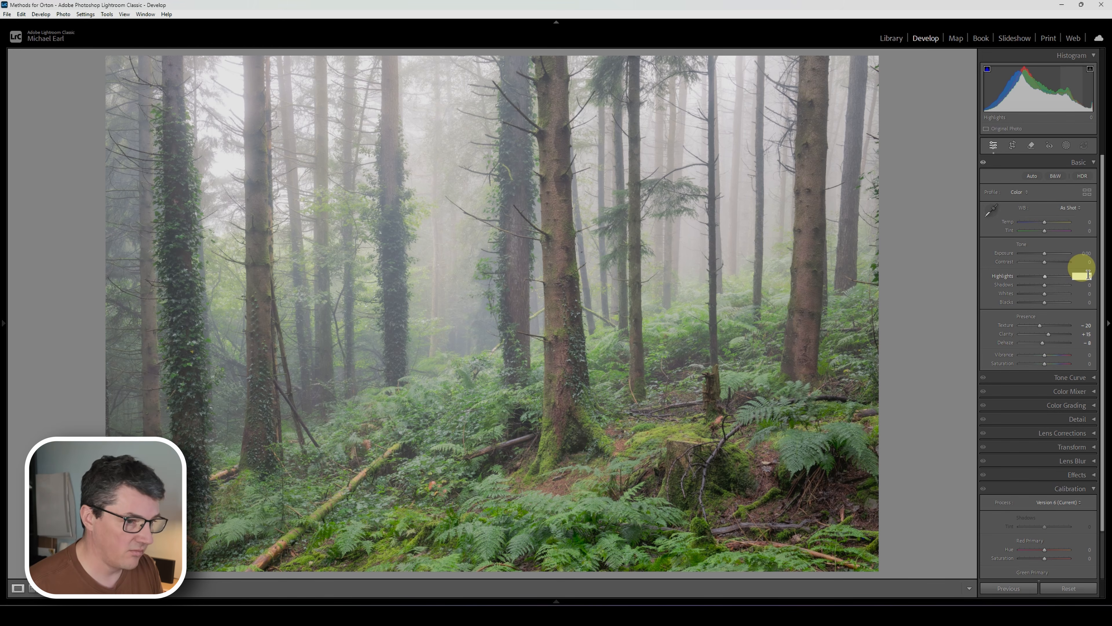
{"action": "type", "text": "15"}
{"action": "key", "text": "Return"}
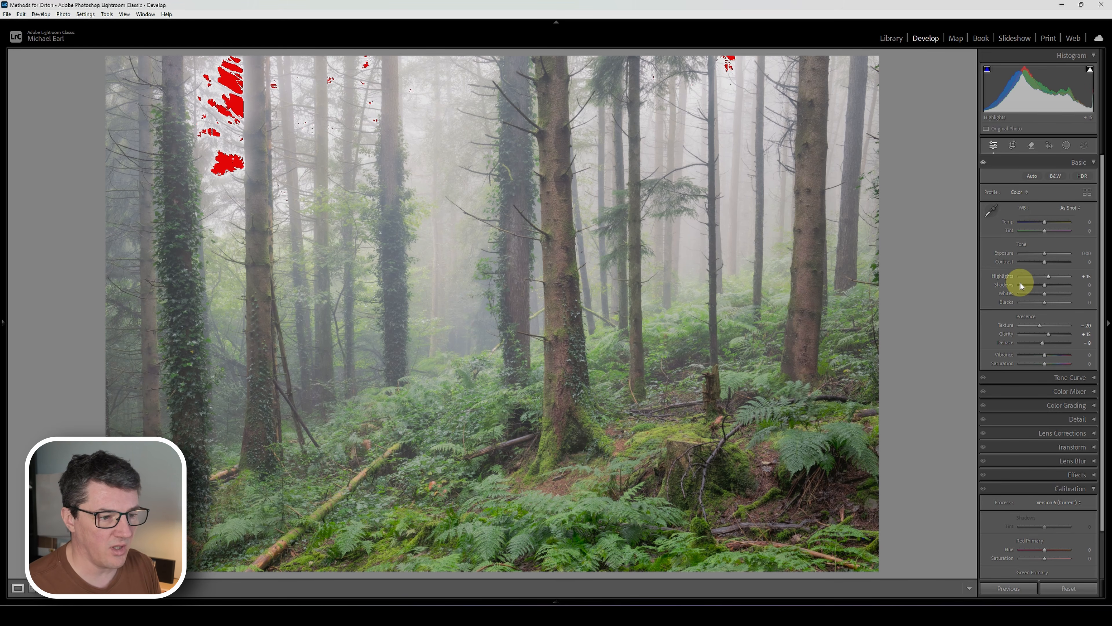
{"action": "left_click", "coordinate": [1090, 301]}
{"action": "type", "text": "20"}
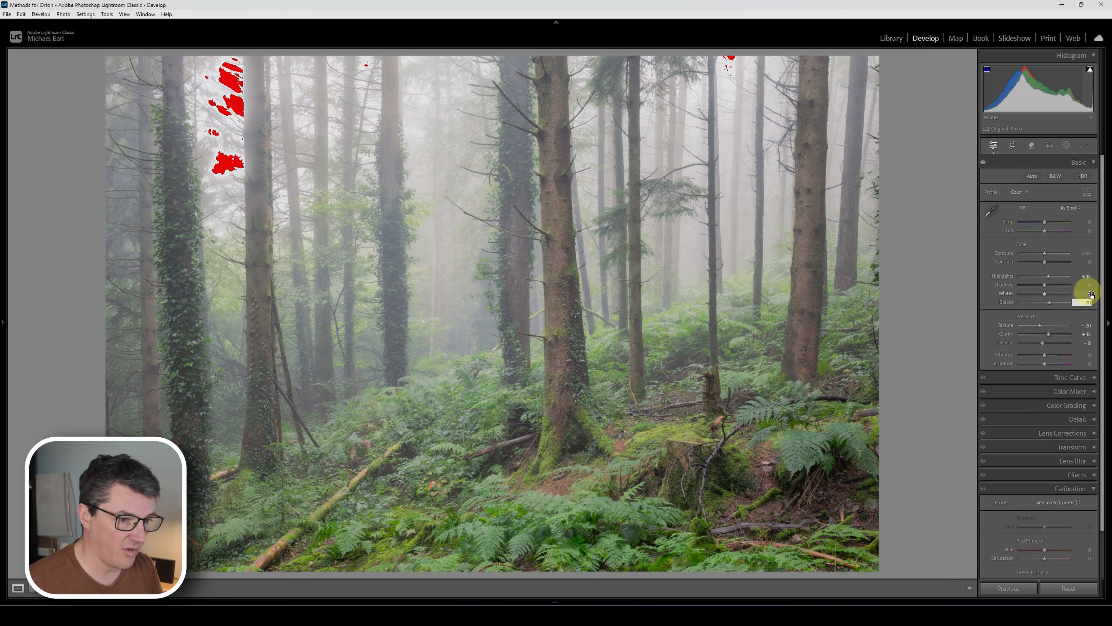
{"action": "key", "text": "Left"}
{"action": "key", "text": "Left"}
{"action": "type", "text": "-"}
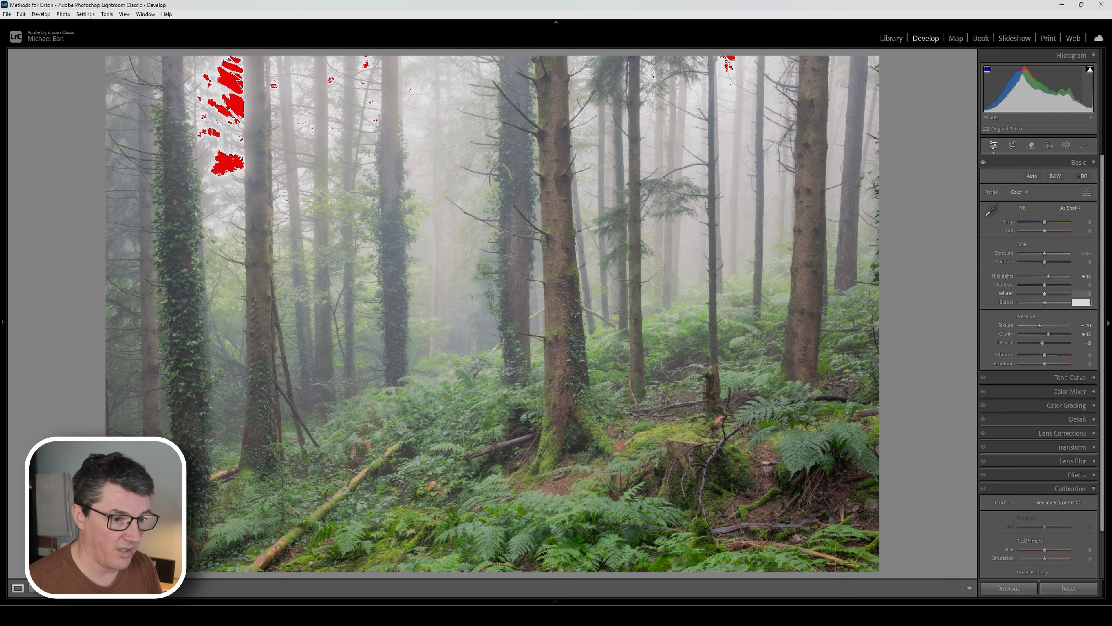
{"action": "key", "text": "Return"}
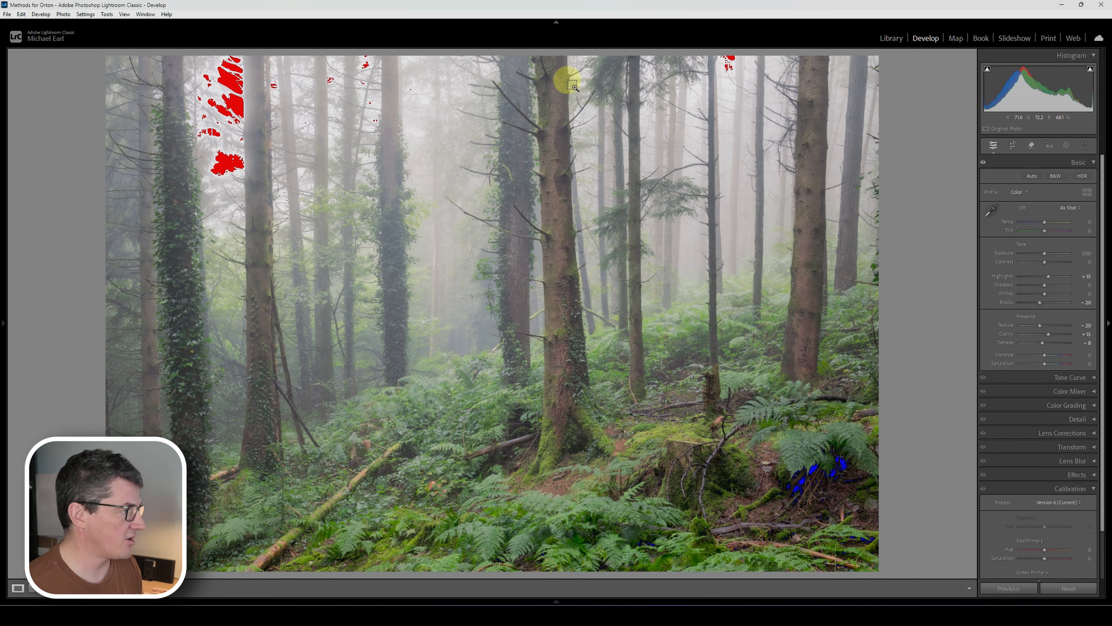
Step: Examine the misty background, tree trunks and foreground ferns up close, and compare the whole photo before and after the adjustments
{"action": "scroll", "coordinate": [504, 176], "scroll_direction": "up", "scroll_amount": 3}
{"action": "scroll", "coordinate": [480, 145], "scroll_direction": "up", "scroll_amount": 3}
{"action": "left_click_drag", "start_coordinate": [469, 121], "coordinate": [606, 430]}
{"action": "left_click_drag", "start_coordinate": [600, 228], "coordinate": [582, 376]}
{"action": "left_click_drag", "start_coordinate": [571, 291], "coordinate": [447, 186]}
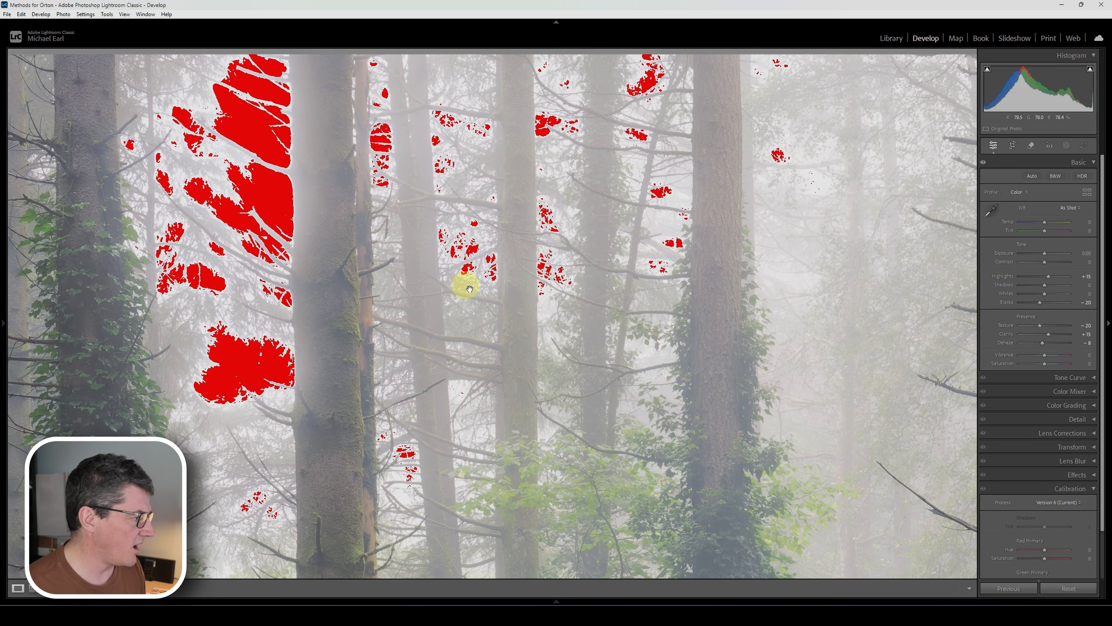
{"action": "left_click_drag", "start_coordinate": [610, 289], "coordinate": [400, 206]}
{"action": "left_click_drag", "start_coordinate": [517, 281], "coordinate": [430, 131]}
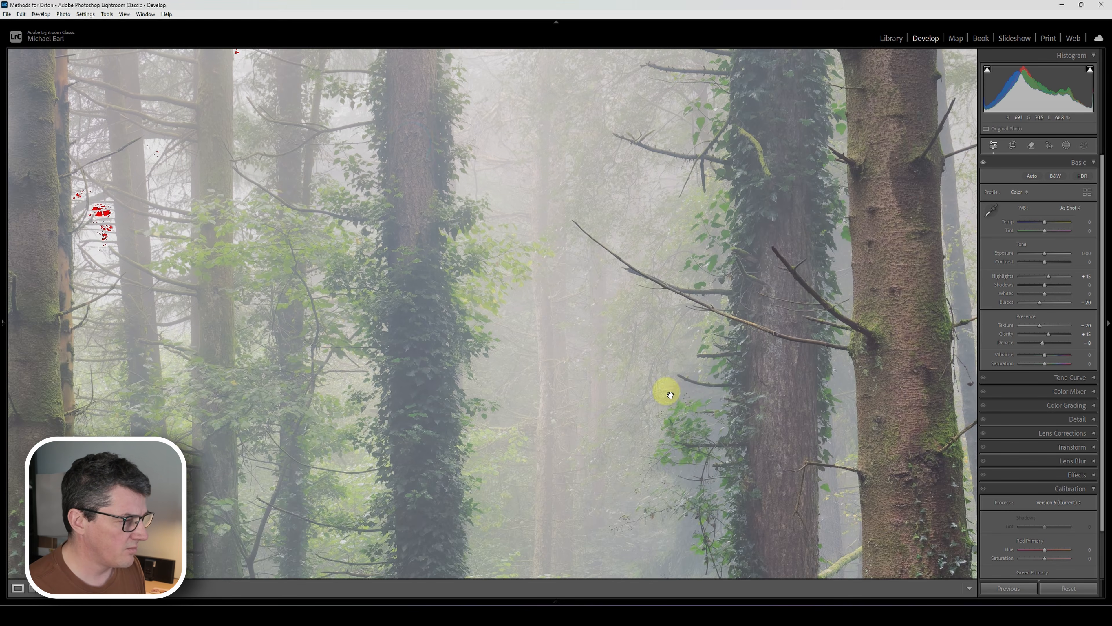
{"action": "left_click_drag", "start_coordinate": [777, 478], "coordinate": [458, 148]}
{"action": "left_click_drag", "start_coordinate": [662, 563], "coordinate": [470, 113]}
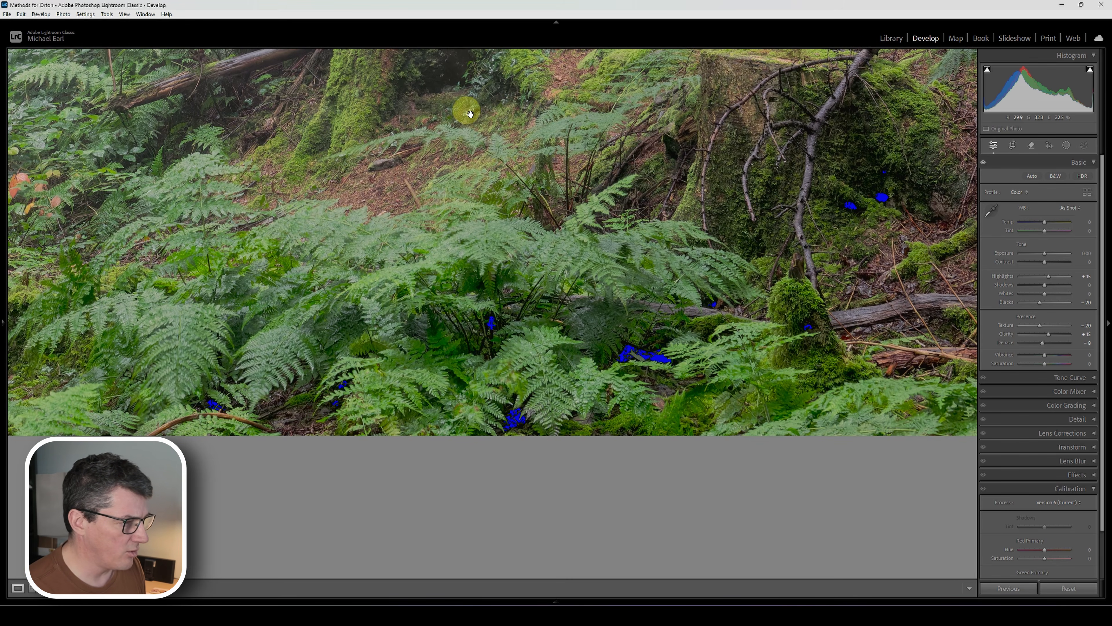
{"action": "left_click_drag", "start_coordinate": [770, 209], "coordinate": [762, 298]}
{"action": "left_click_drag", "start_coordinate": [386, 264], "coordinate": [506, 313]}
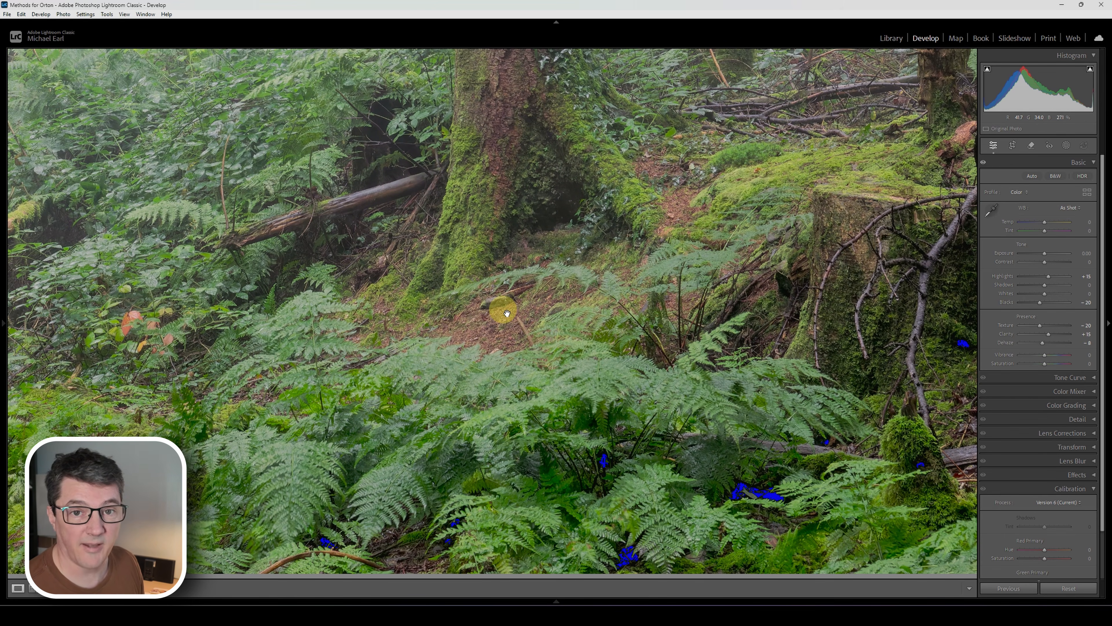
{"action": "left_click", "coordinate": [506, 312]}
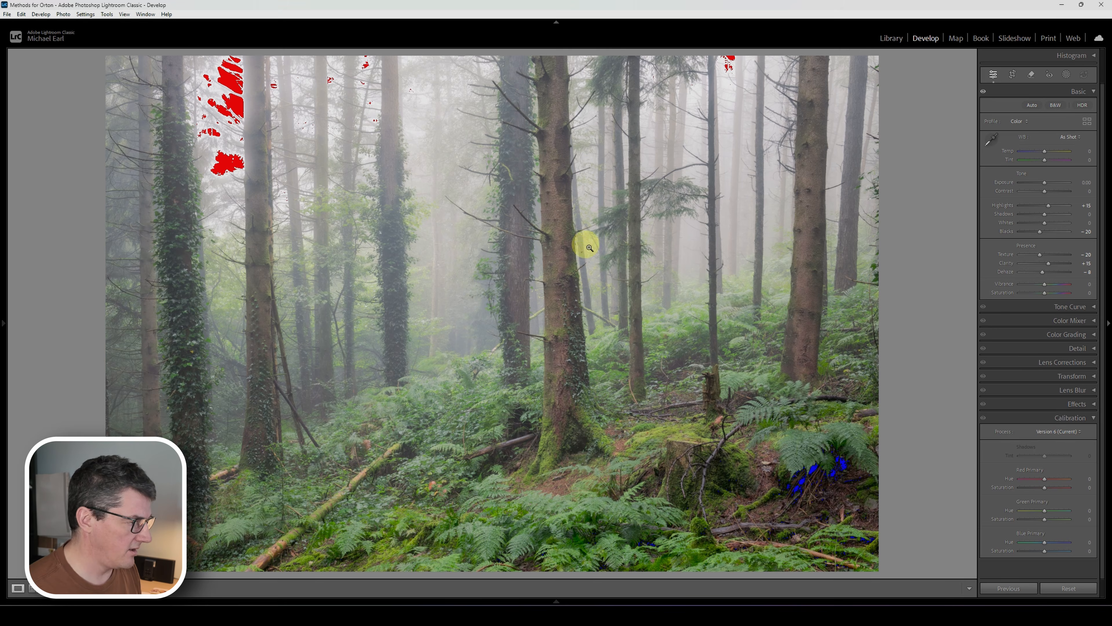
{"action": "key", "text": "y"}
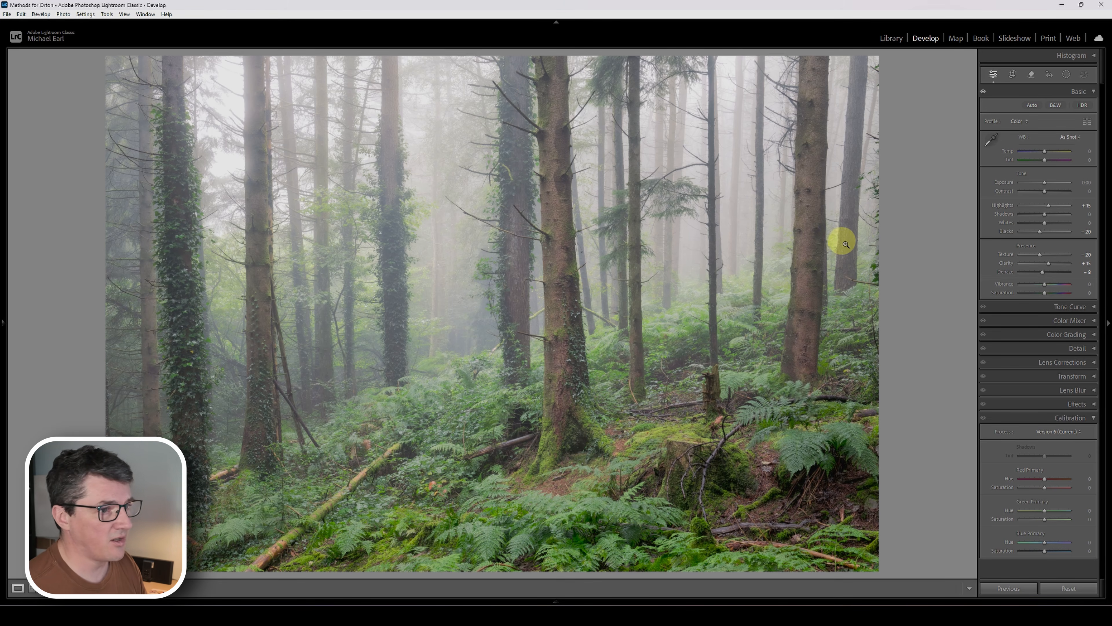
Step: Add a wide radial gradient mask centred on the misty trees at the photo's upper left, extending down to the undergrowth
{"action": "left_click", "coordinate": [1065, 75]}
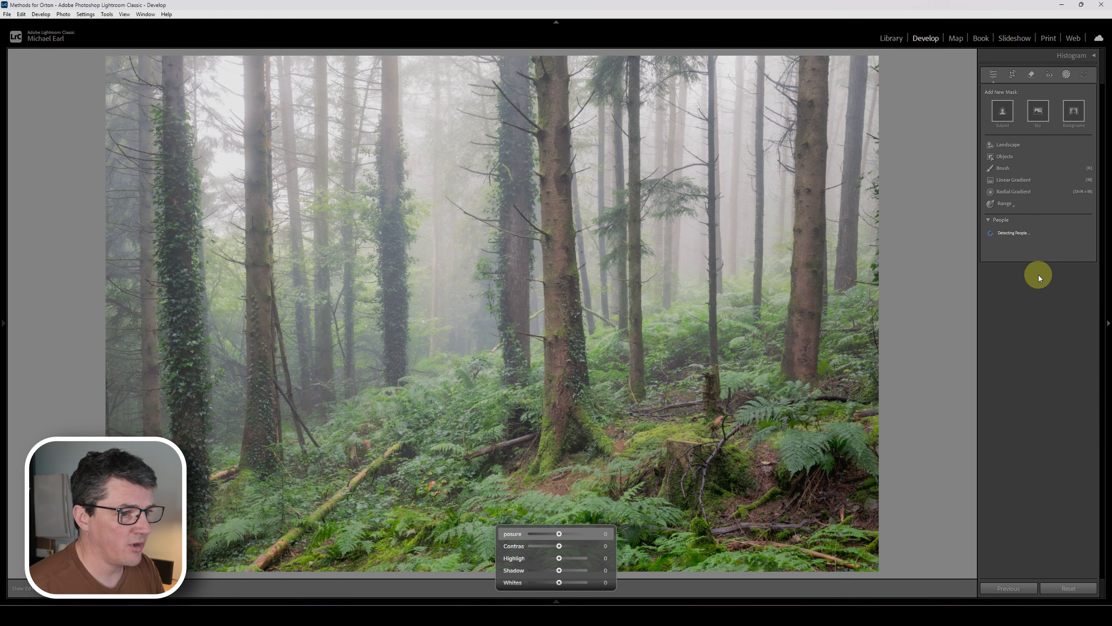
{"action": "left_click", "coordinate": [1020, 192]}
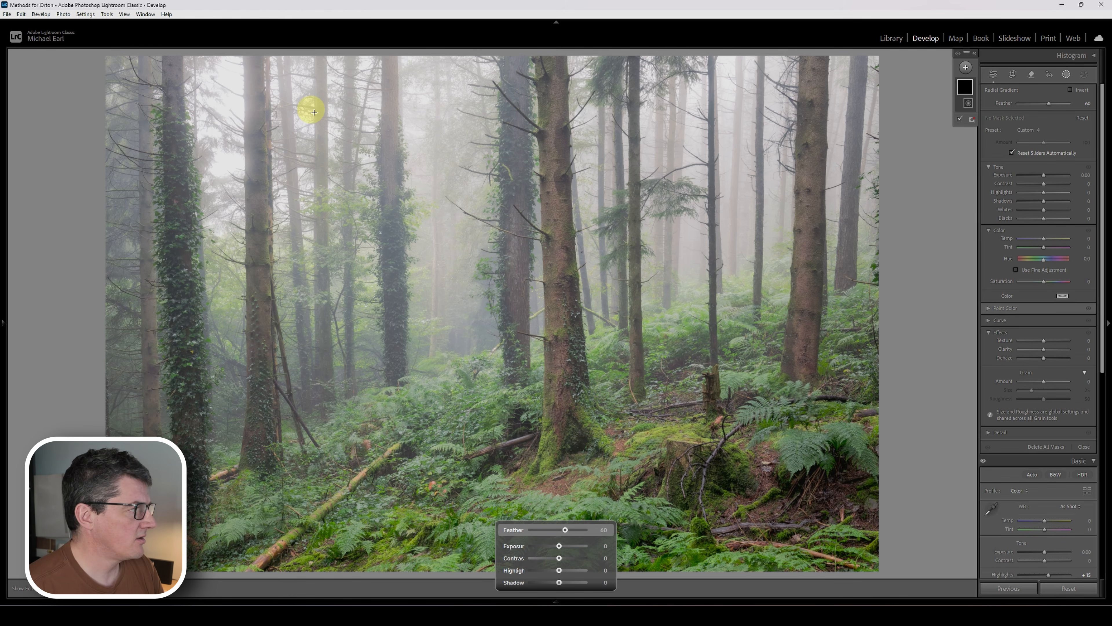
{"action": "left_click_drag", "start_coordinate": [273, 94], "coordinate": [871, 318]}
{"action": "left_click_drag", "start_coordinate": [273, 94], "coordinate": [336, 147]}
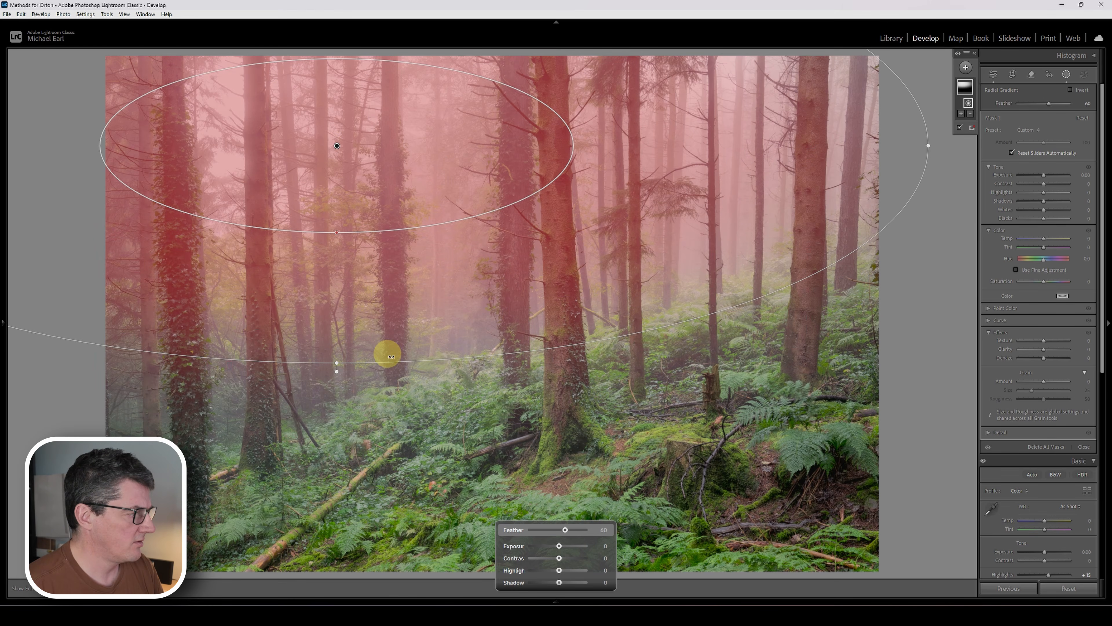
{"action": "left_click_drag", "start_coordinate": [334, 363], "coordinate": [335, 388]}
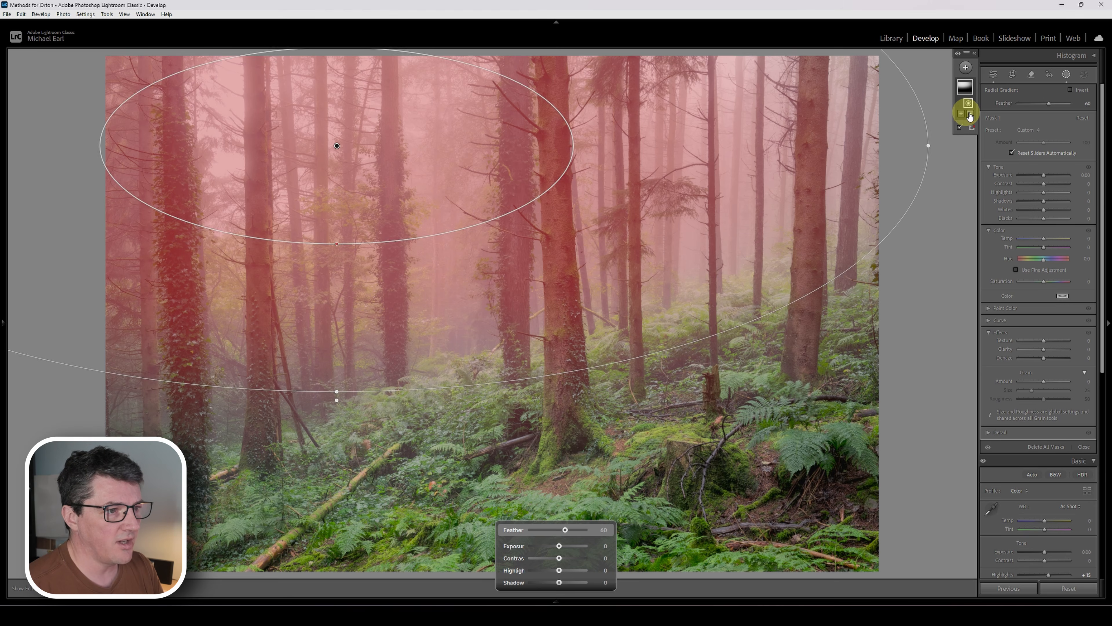
Step: Intersect the radial gradient with a luminance range sampled from the bright mist, and extend the range slightly towards darker tones
{"action": "left_click", "coordinate": [976, 60]}
{"action": "right_click", "coordinate": [966, 102]}
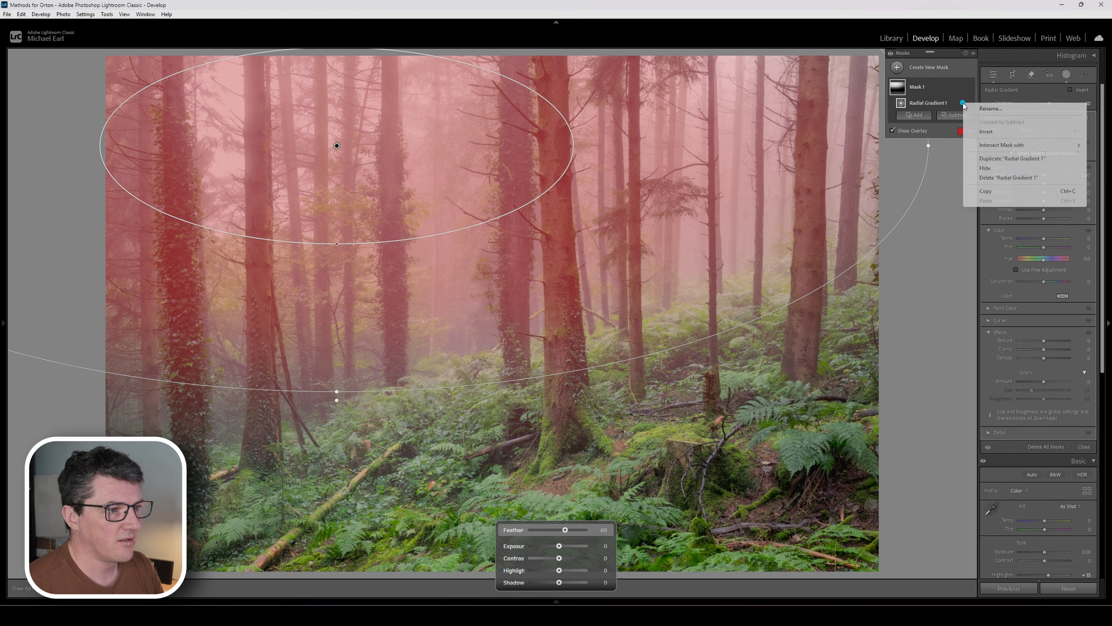
{"action": "mouse_move", "coordinate": [994, 145]}
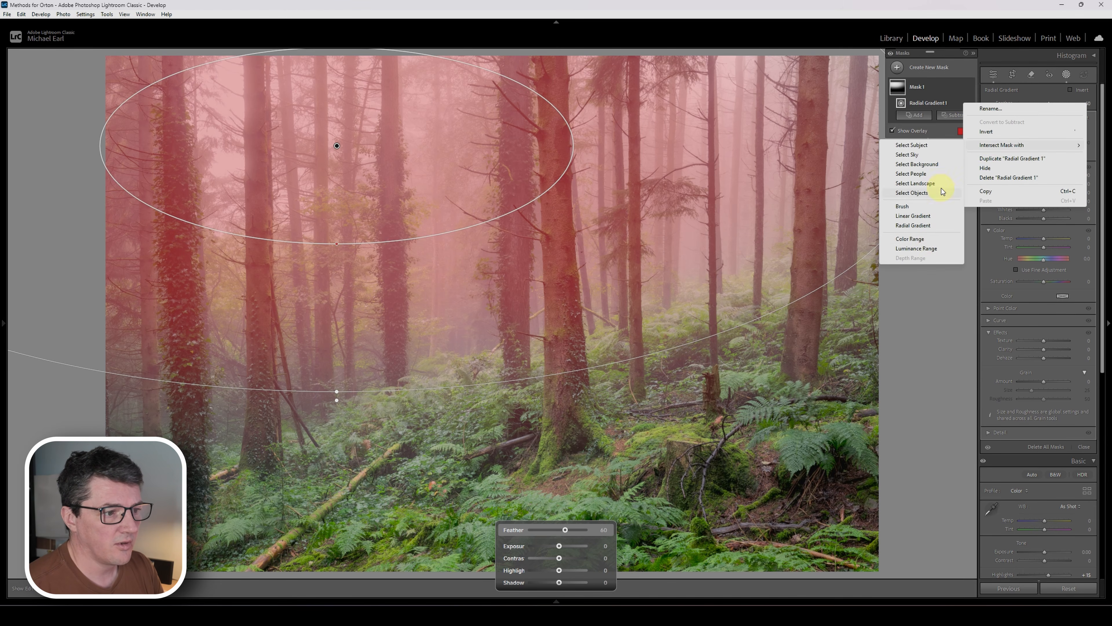
{"action": "left_click", "coordinate": [932, 248]}
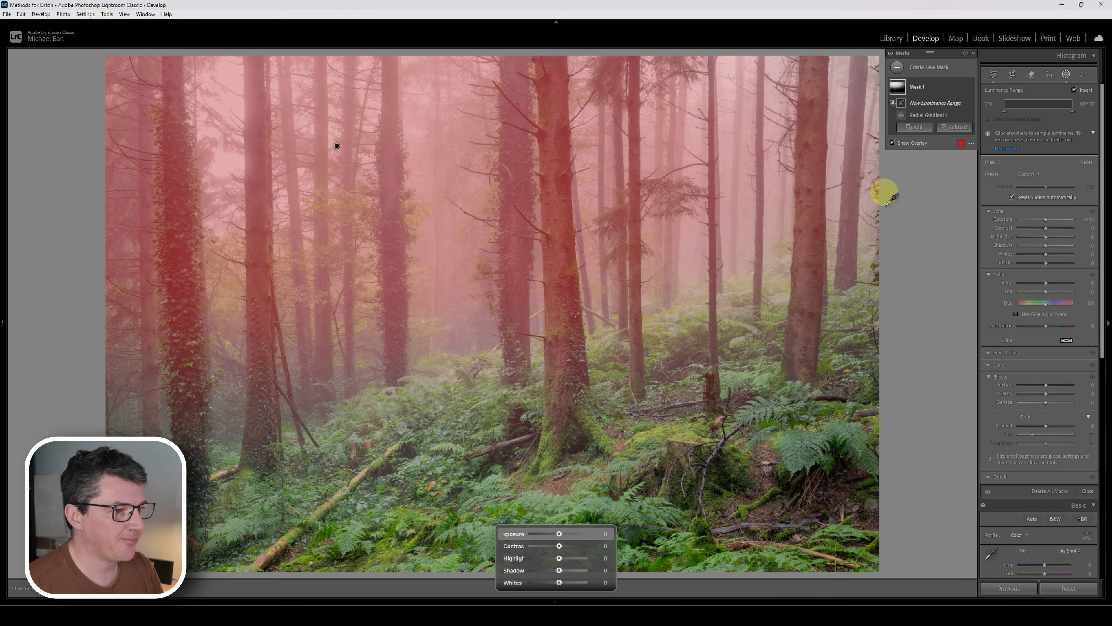
{"action": "left_click", "coordinate": [238, 85]}
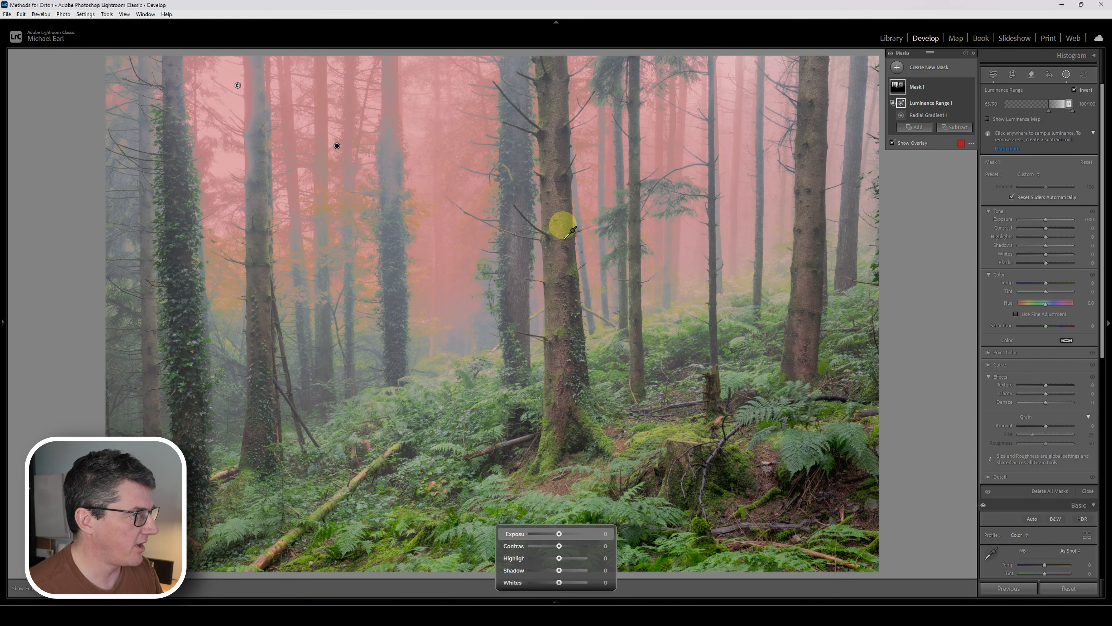
{"action": "mouse_move", "coordinate": [1049, 111]}
{"action": "left_mouse_down"}
{"action": "mouse_move", "coordinate": [1063, 104]}
{"action": "mouse_move", "coordinate": [1046, 110]}
{"action": "left_mouse_up"}
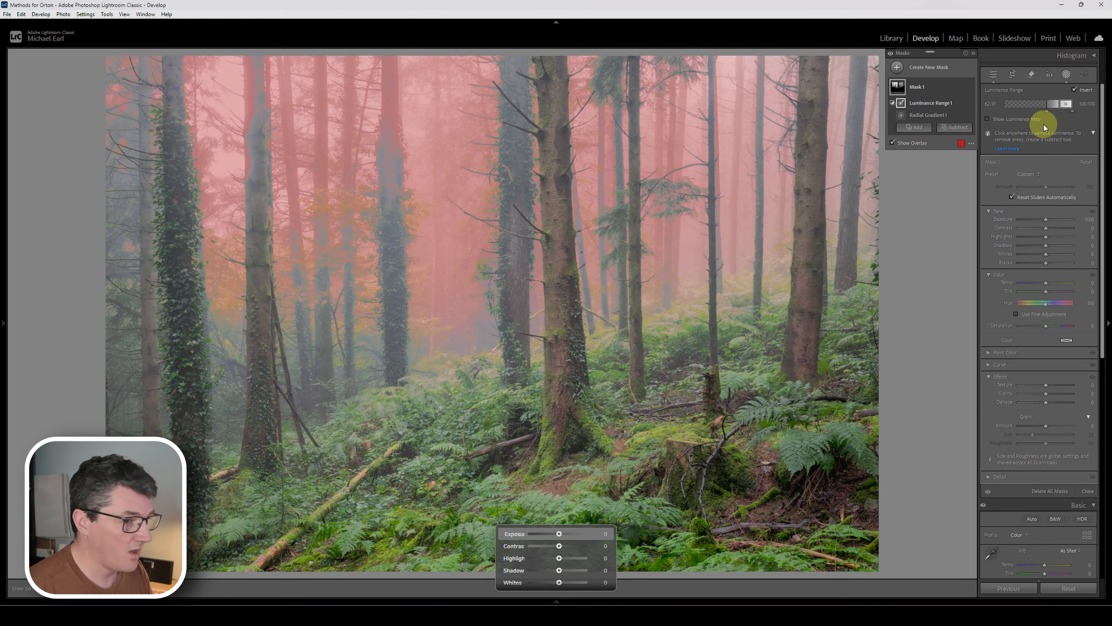
Step: Hide the mask overlay and set the mist mask's Exposure to 0.10 and Texture to -40
{"action": "key", "text": "o"}
{"action": "left_click", "coordinate": [1089, 219]}
{"action": "type", "text": "0.1"}
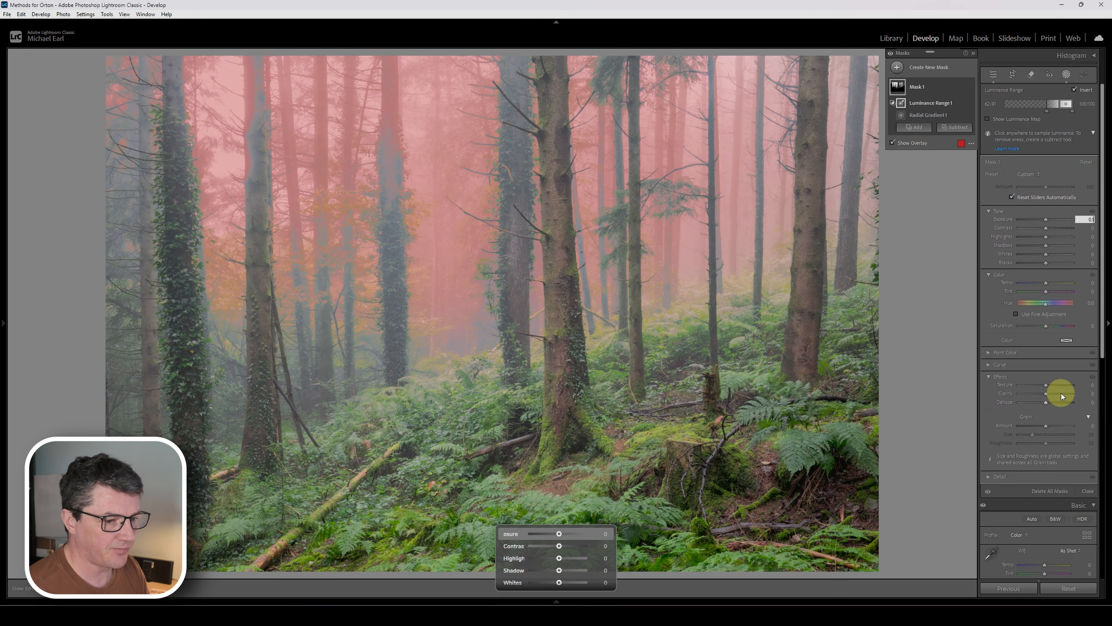
{"action": "left_click", "coordinate": [1086, 384]}
{"action": "type", "text": "-5"}
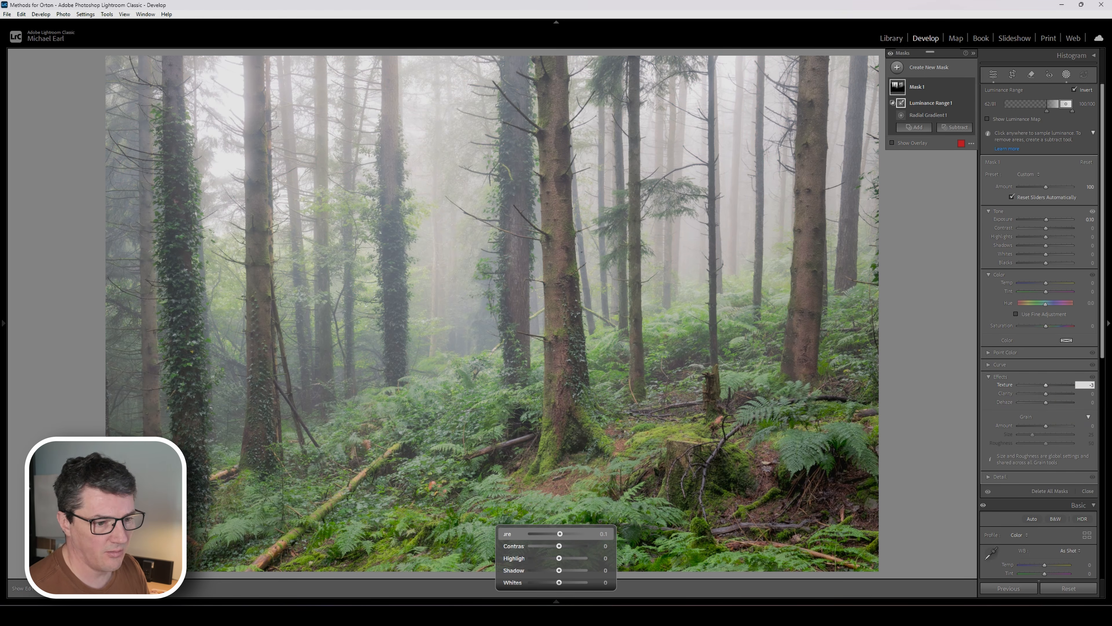
{"action": "left_click", "coordinate": [1092, 386]}
{"action": "left_click", "coordinate": [1088, 385]}
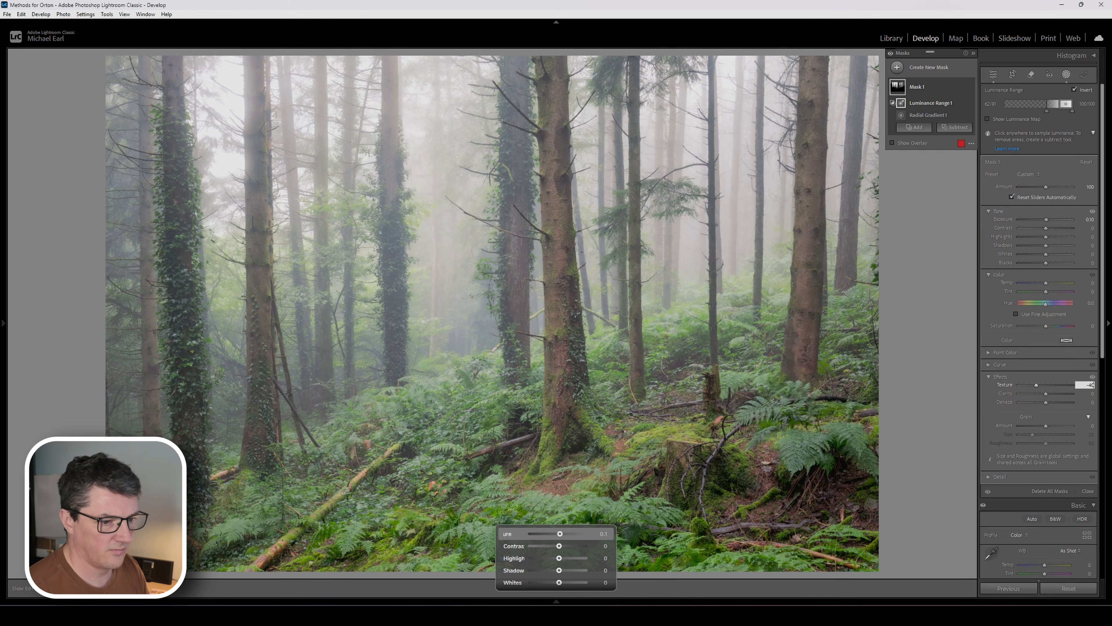
{"action": "left_click", "coordinate": [1088, 385]}
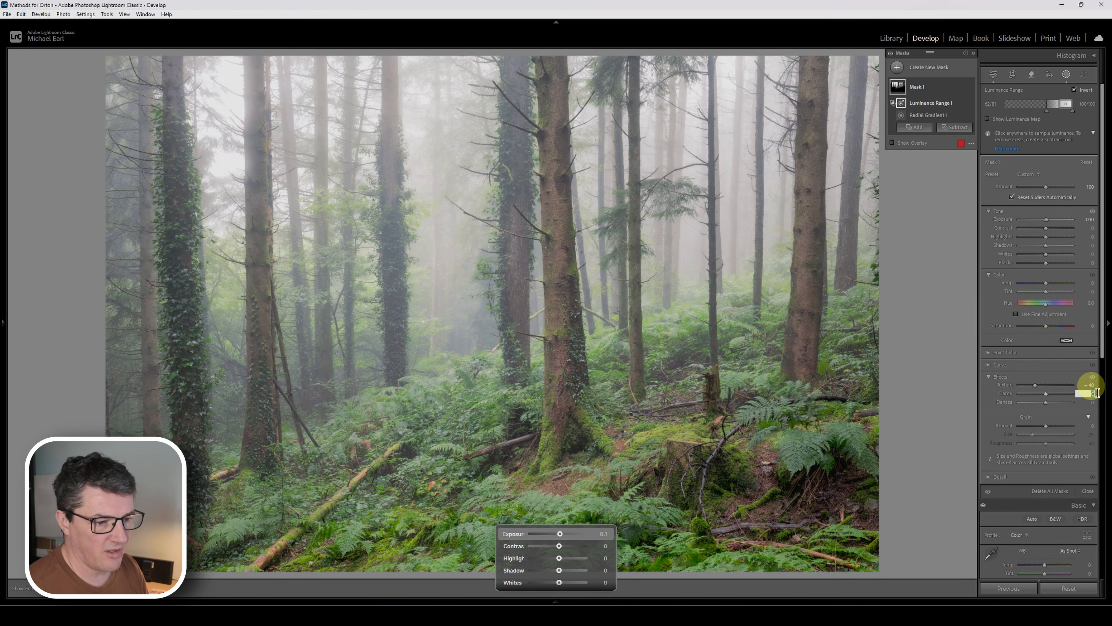
Step: Set the mist mask's Clarity to -30 and Dehaze to -6
{"action": "left_click", "coordinate": [1087, 393]}
{"action": "type", "text": "-30"}
{"action": "left_click", "coordinate": [1097, 394]}
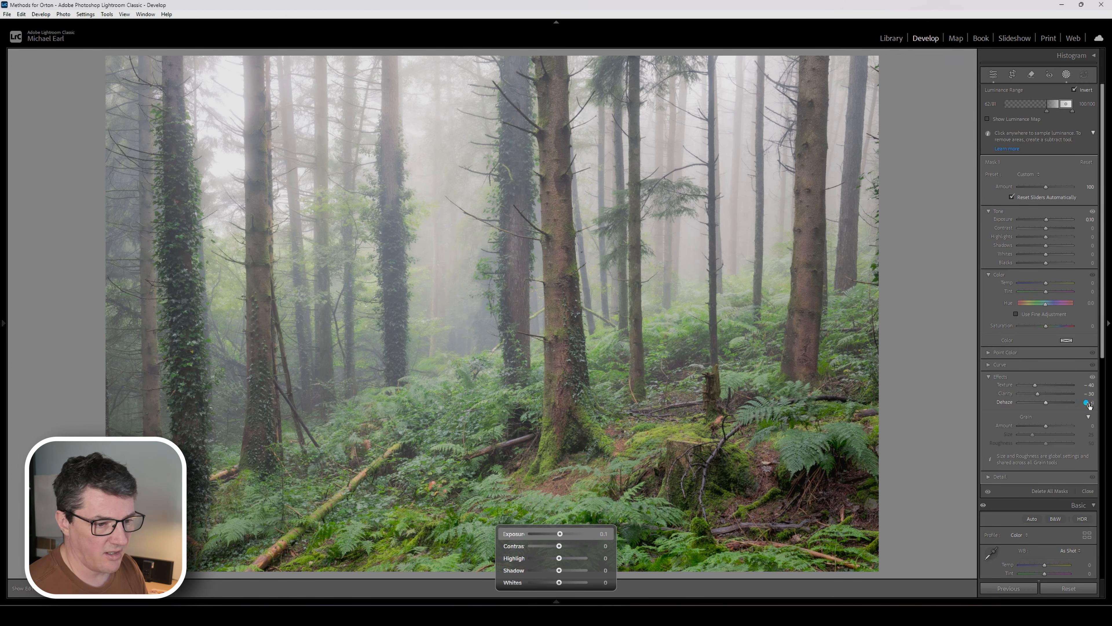
{"action": "left_click", "coordinate": [1089, 402]}
{"action": "type", "text": "-6"}
{"action": "key", "text": "Return"}
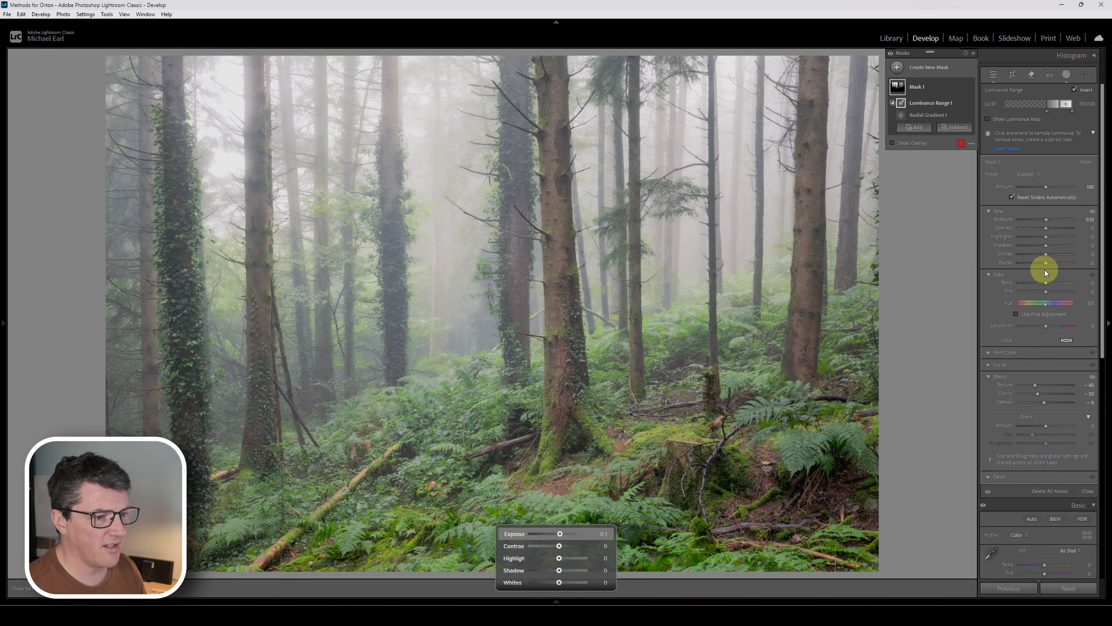
Step: Set the mist mask's Highlights to 5 and Saturation to -10
{"action": "left_click", "coordinate": [1088, 237]}
{"action": "type", "text": "5"}
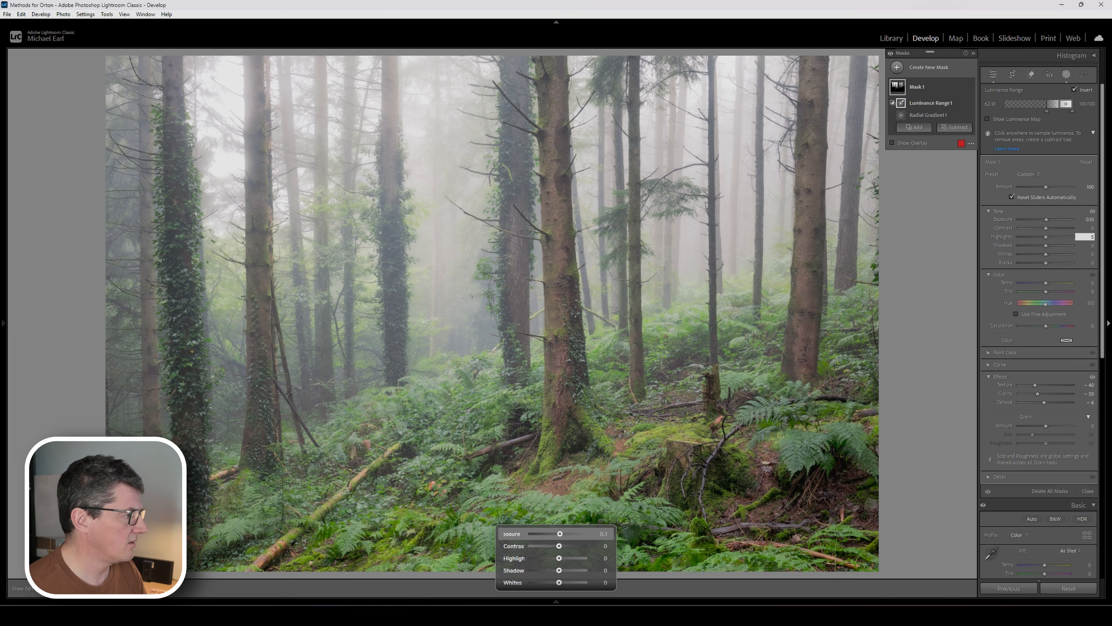
{"action": "key", "text": "Return"}
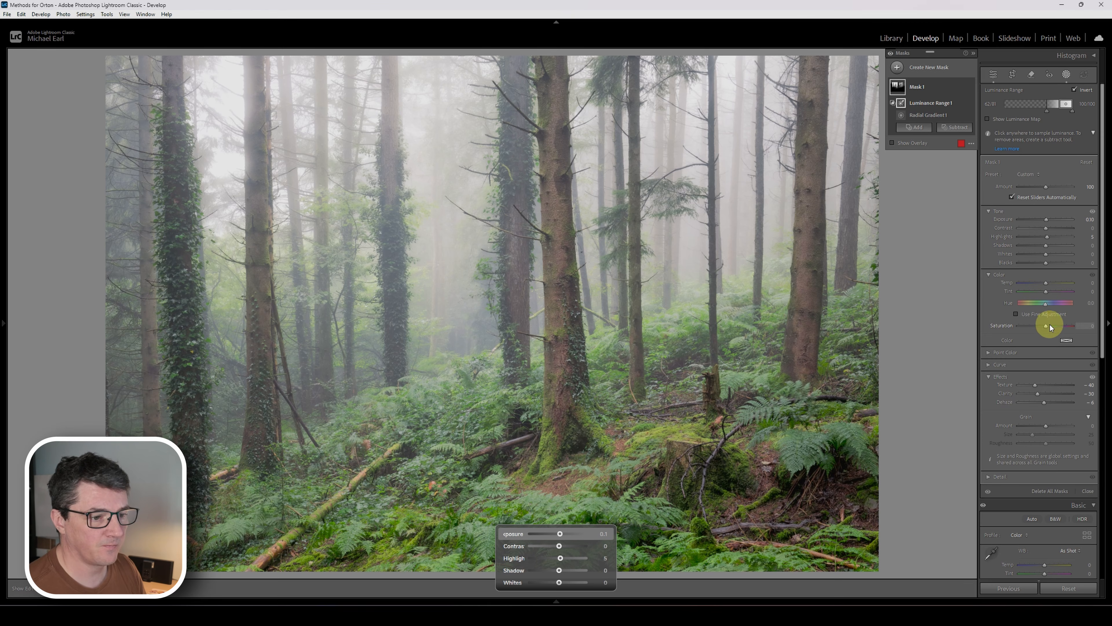
{"action": "left_click", "coordinate": [1091, 325]}
{"action": "type", "text": "-"}
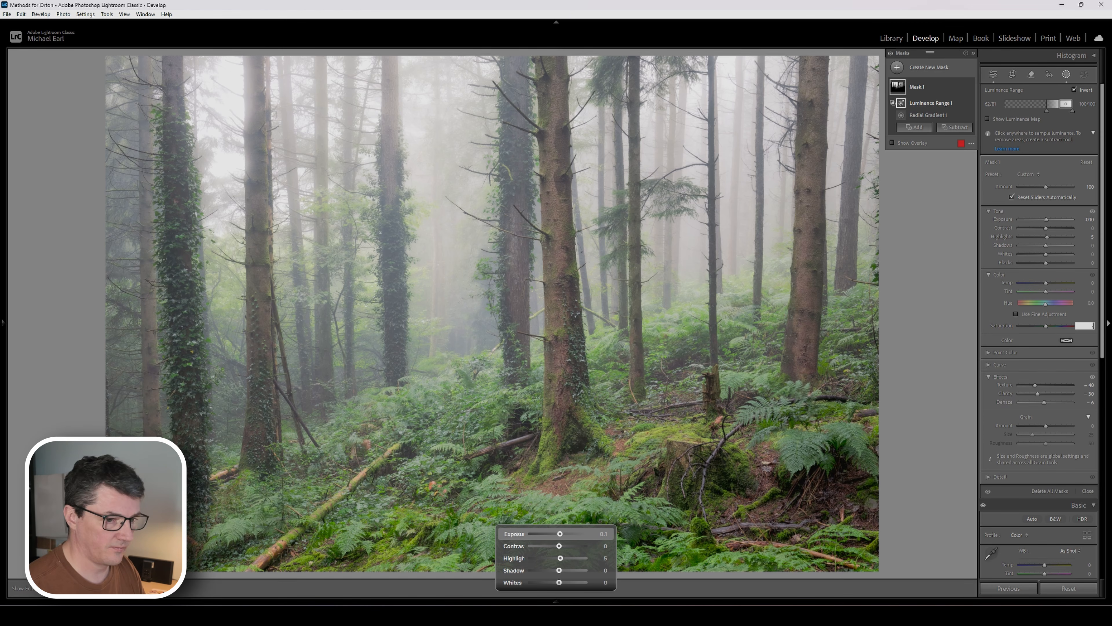
{"action": "type", "text": "10"}
{"action": "key", "text": "Return"}
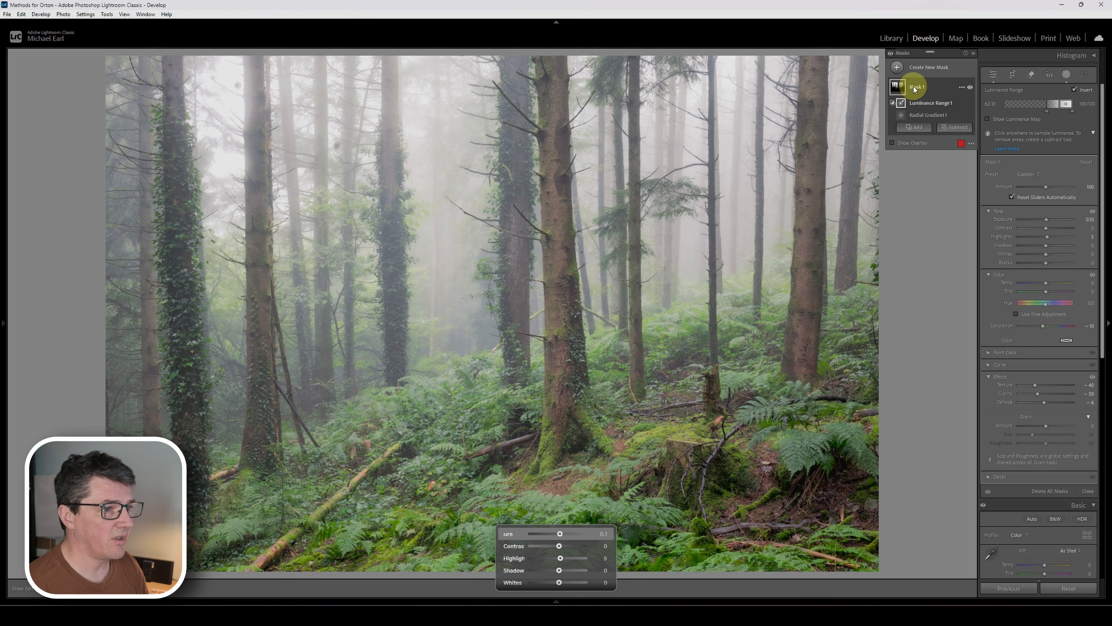
Step: Compare the photo with the mist mask switched off and on
{"action": "left_click", "coordinate": [971, 87]}
{"action": "left_click", "coordinate": [971, 86]}
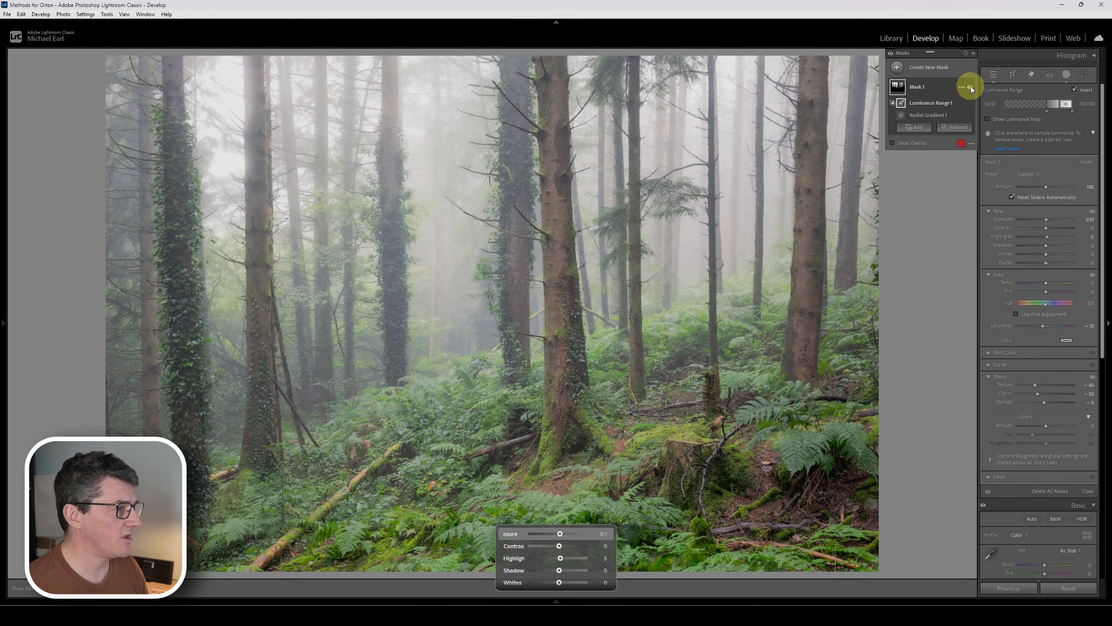
{"action": "left_click", "coordinate": [971, 87]}
{"action": "left_click", "coordinate": [971, 86]}
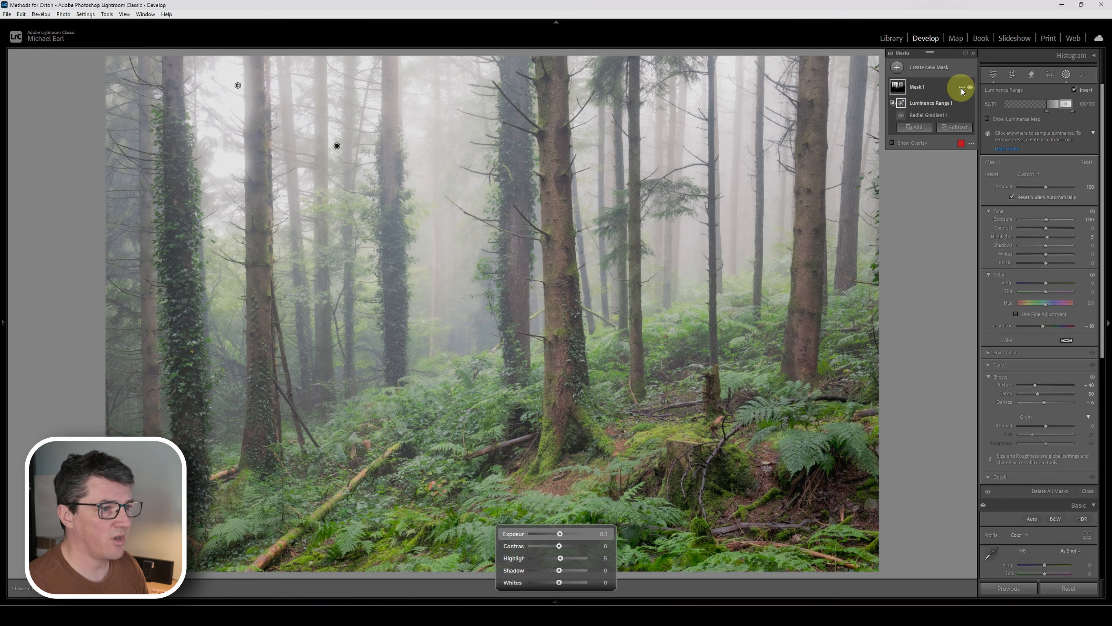
Step: Duplicate the mist mask and invert the copy so it covers the trunks and foreground instead
{"action": "left_click", "coordinate": [961, 86]}
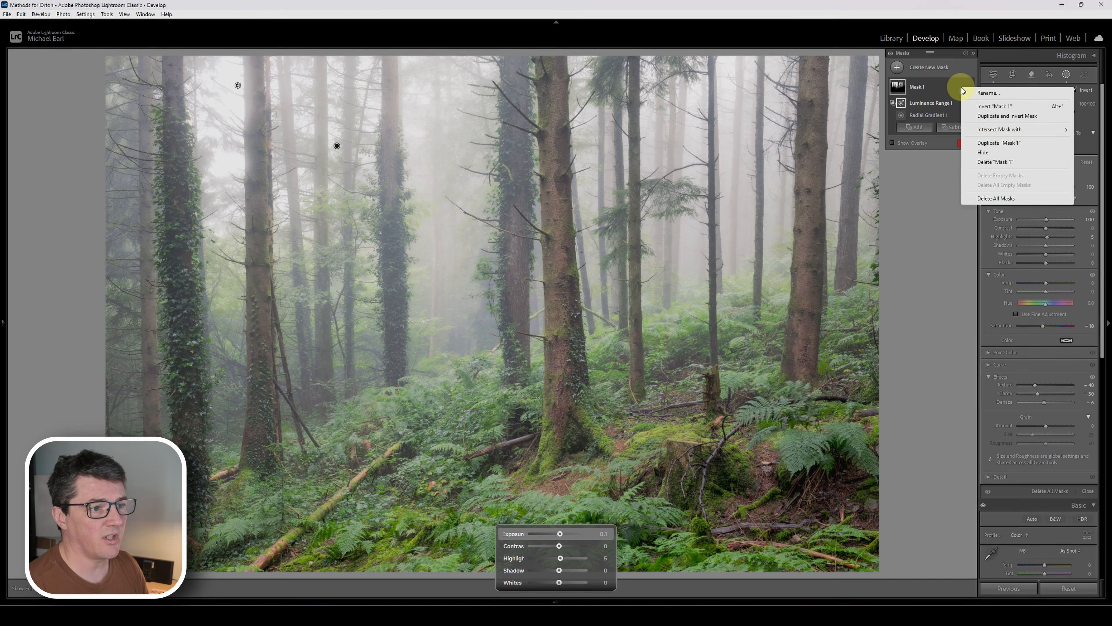
{"action": "left_click", "coordinate": [958, 86]}
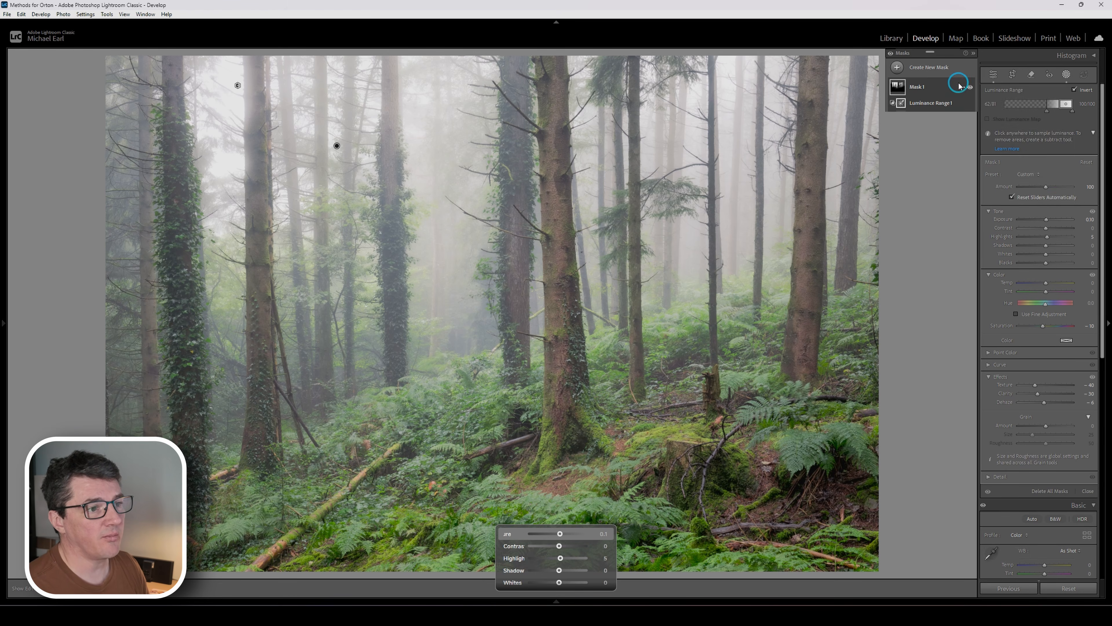
{"action": "left_click", "coordinate": [960, 86]}
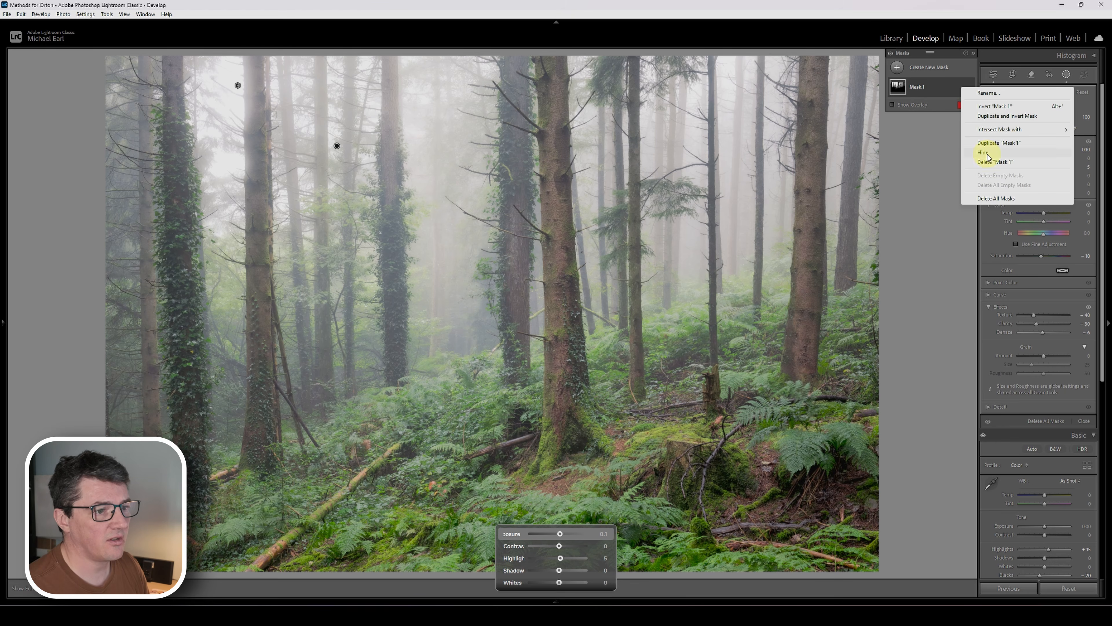
{"action": "left_click", "coordinate": [993, 144]}
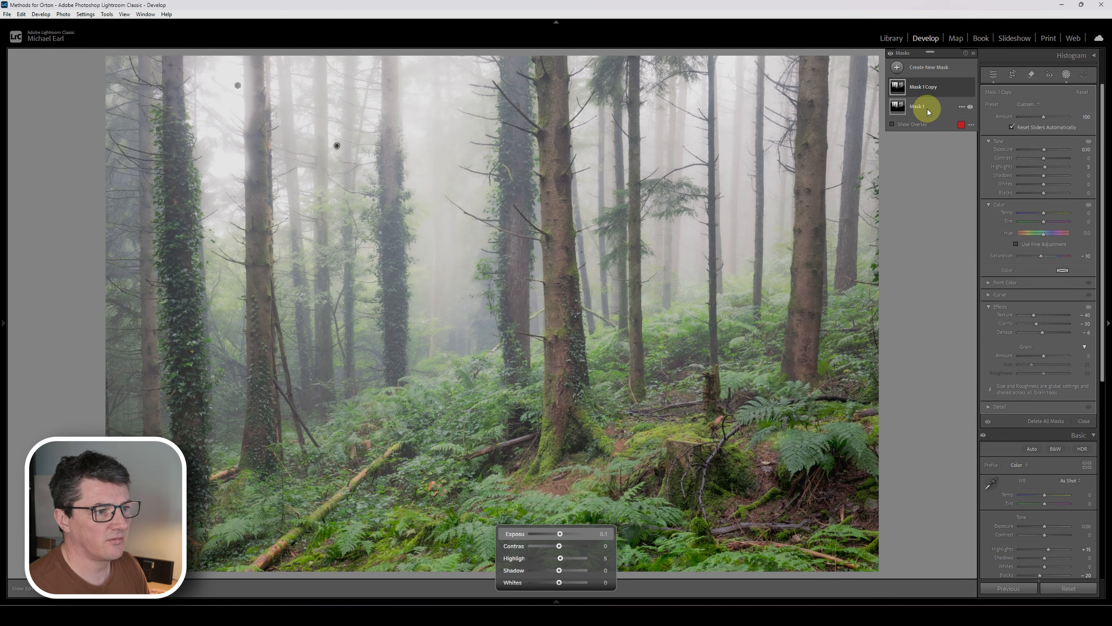
{"action": "left_click", "coordinate": [964, 87]}
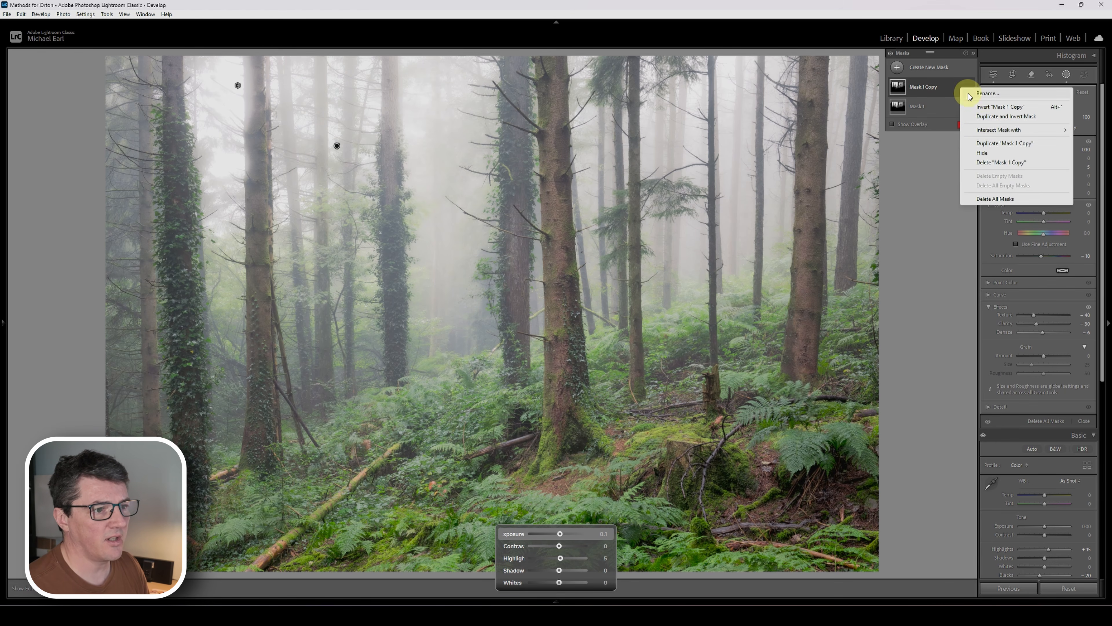
{"action": "left_click", "coordinate": [988, 108]}
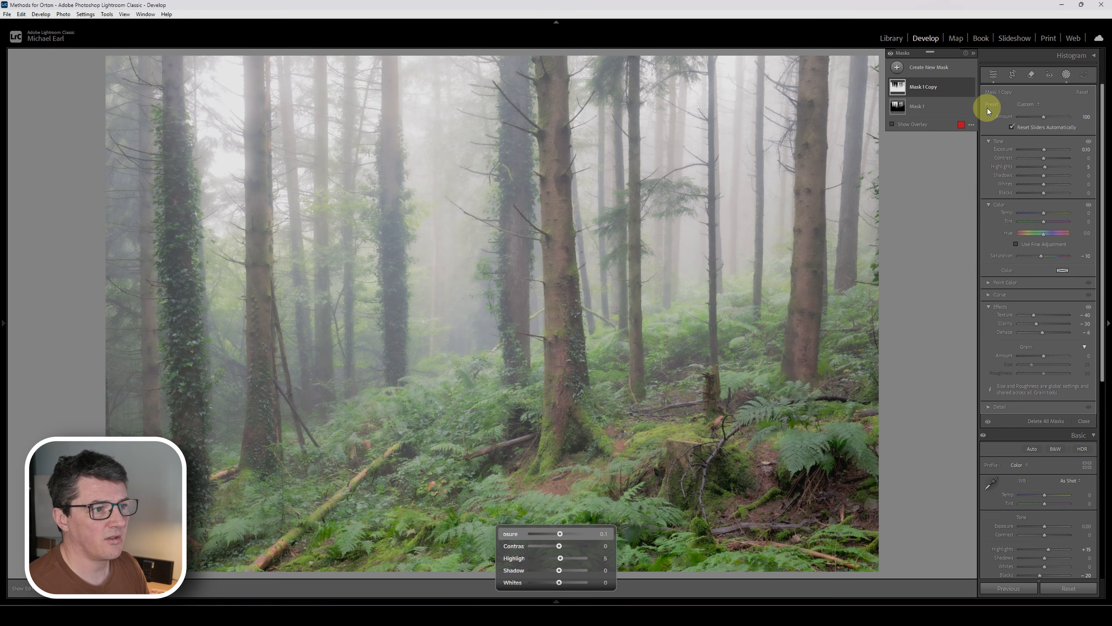
Step: Reset the inverted mask's Texture, Clarity, Dehaze, Saturation, Exposure and Highlights to zero
{"action": "double_click", "coordinate": [1032, 314]}
{"action": "double_click", "coordinate": [1036, 323]}
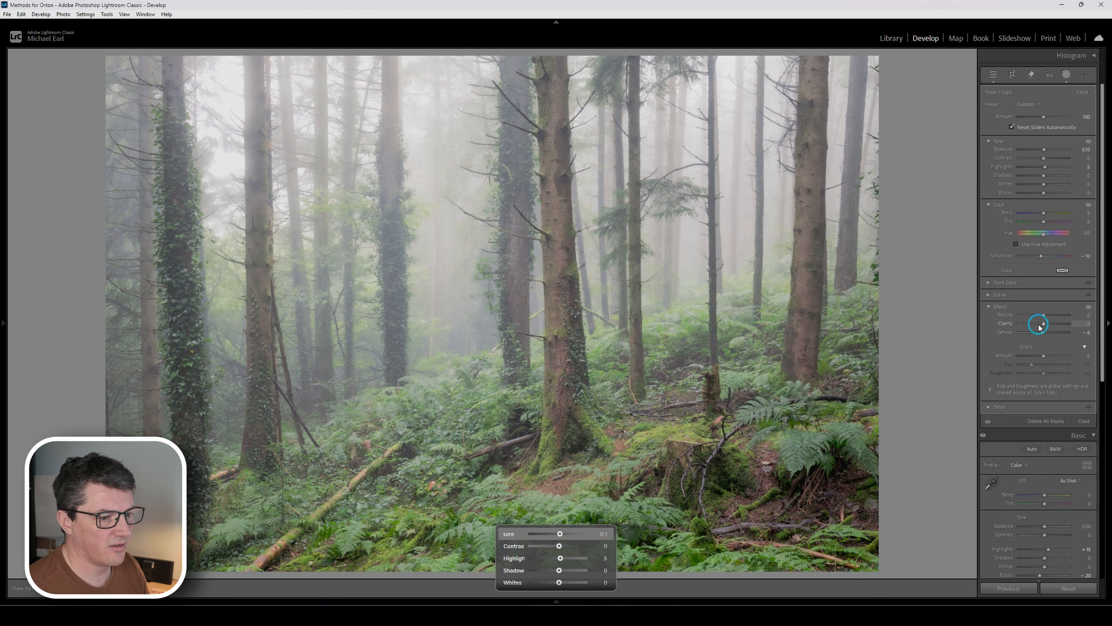
{"action": "double_click", "coordinate": [1044, 332]}
{"action": "left_click", "coordinate": [1041, 256]}
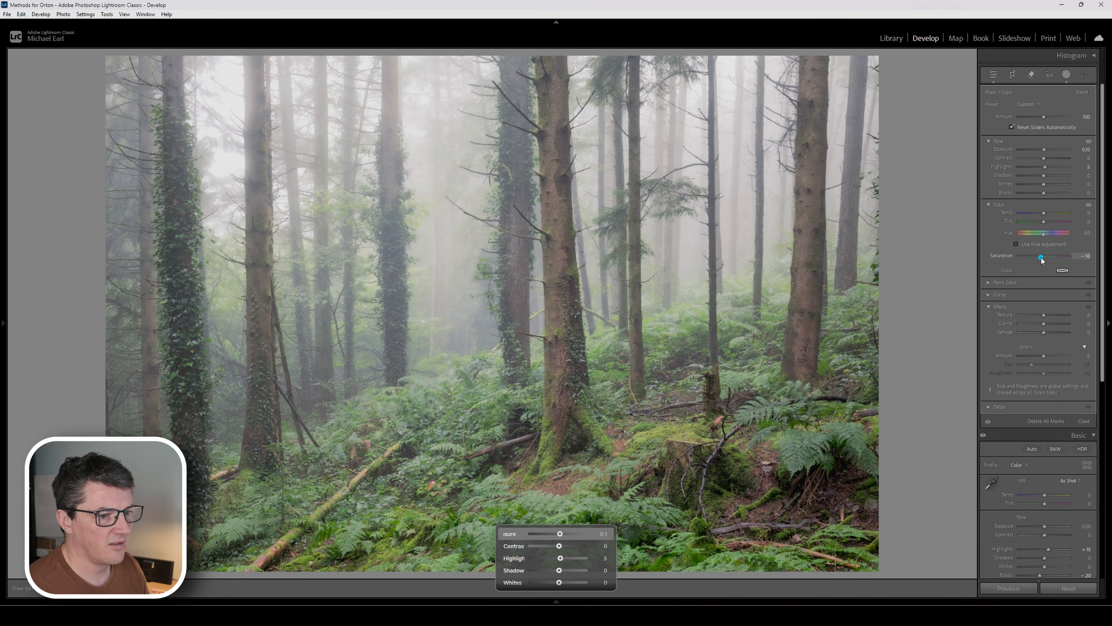
{"action": "left_click", "coordinate": [1044, 158]}
{"action": "double_click", "coordinate": [1043, 150]}
{"action": "double_click", "coordinate": [1045, 166]}
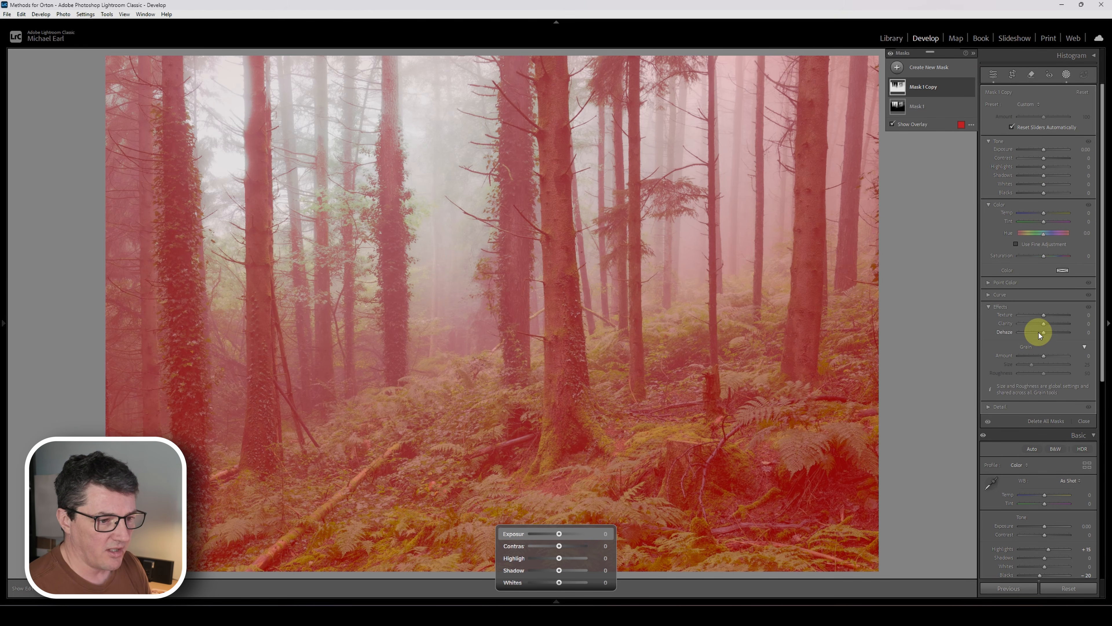
Step: Set the inverted mask's Texture and Clarity to 15 each
{"action": "left_click", "coordinate": [1042, 316]}
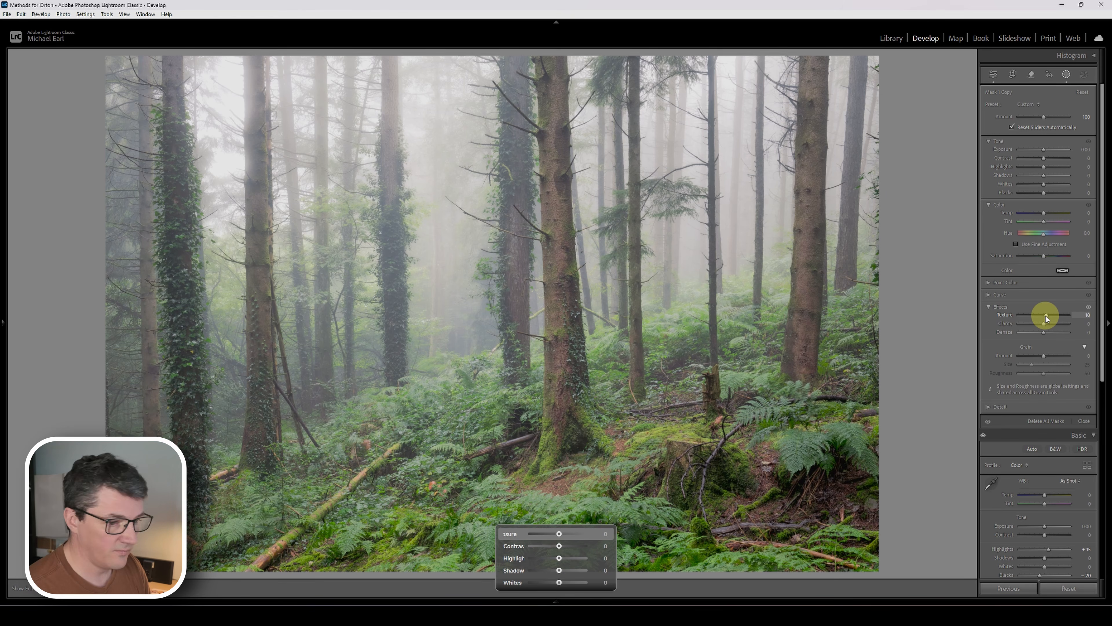
{"action": "left_click", "coordinate": [1082, 315]}
{"action": "type", "text": "15"}
{"action": "key", "text": "Return"}
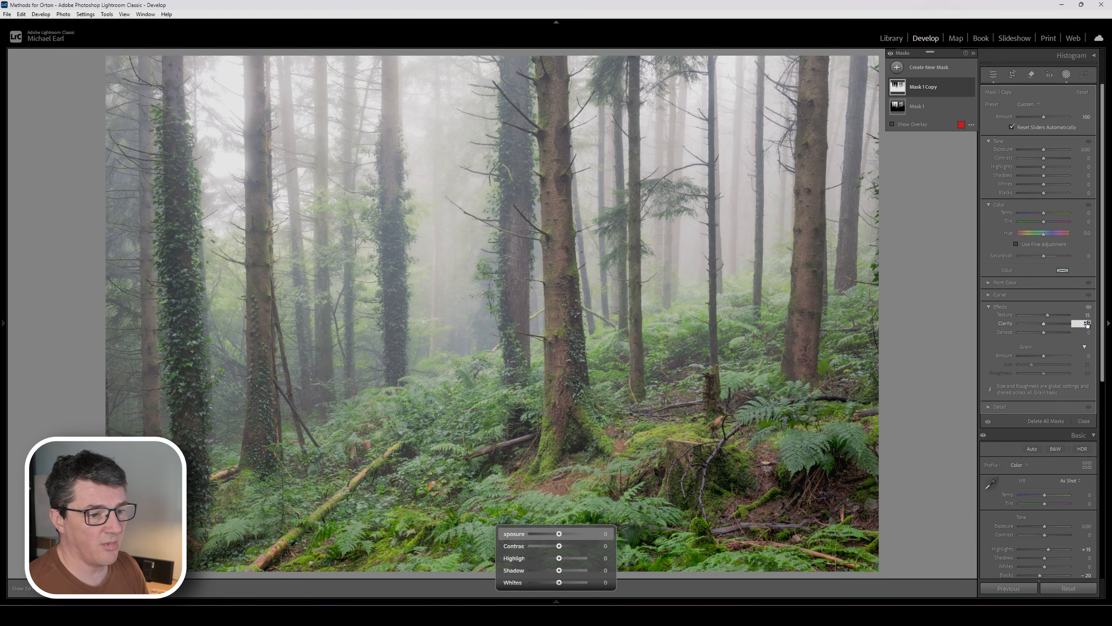
{"action": "left_click", "coordinate": [1088, 323]}
{"action": "type", "text": "15"}
{"action": "key", "text": "Return"}
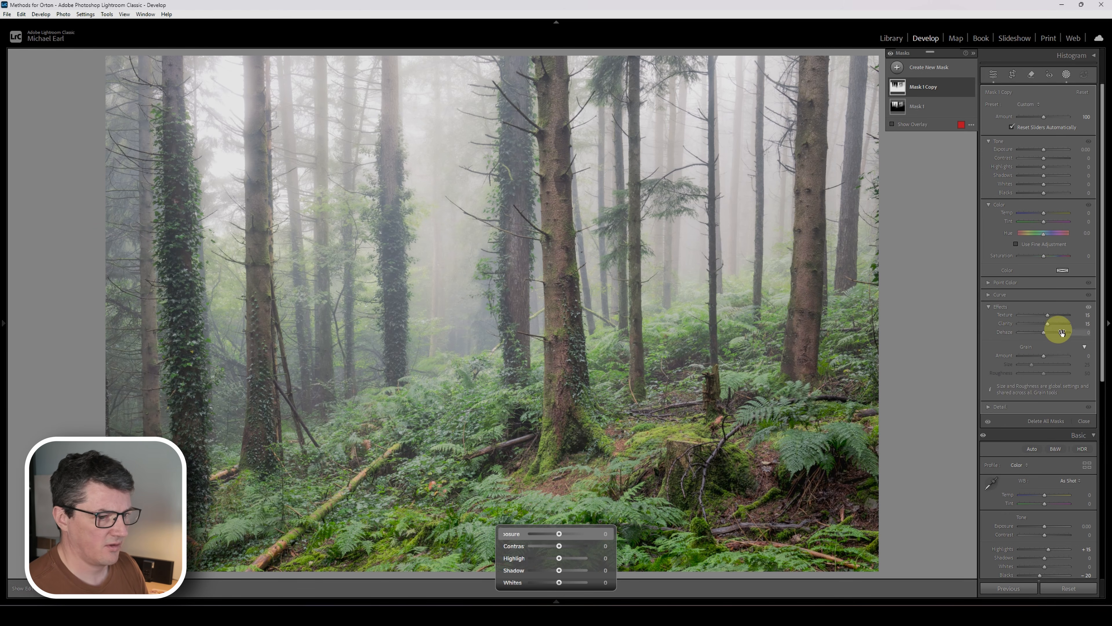
Step: Reduce the inverted mask's Texture to 10, lower its Clarity, and raise its Dehaze slightly
{"action": "left_click_drag", "start_coordinate": [1047, 323], "coordinate": [1047, 315]}
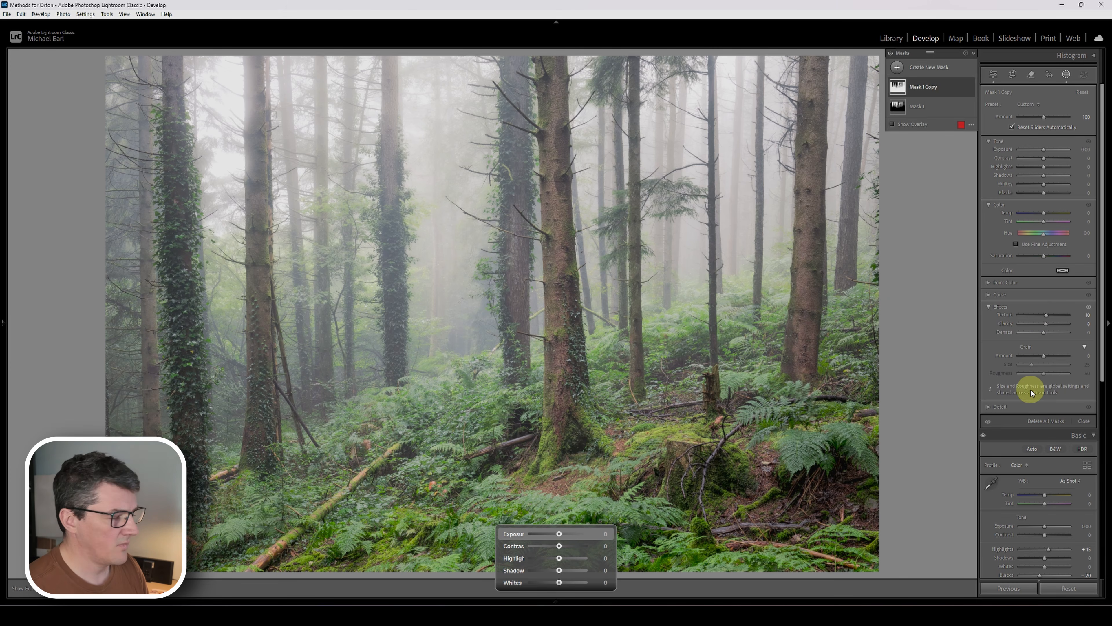
{"action": "left_click", "coordinate": [1044, 333]}
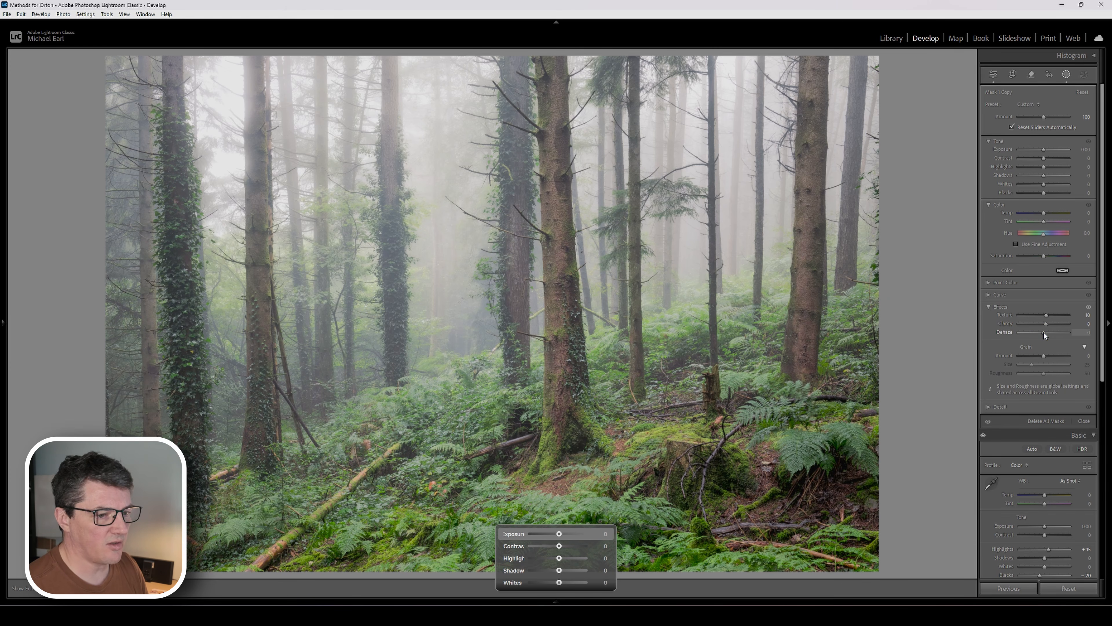
{"action": "left_click_drag", "start_coordinate": [1044, 333], "coordinate": [1045, 333]}
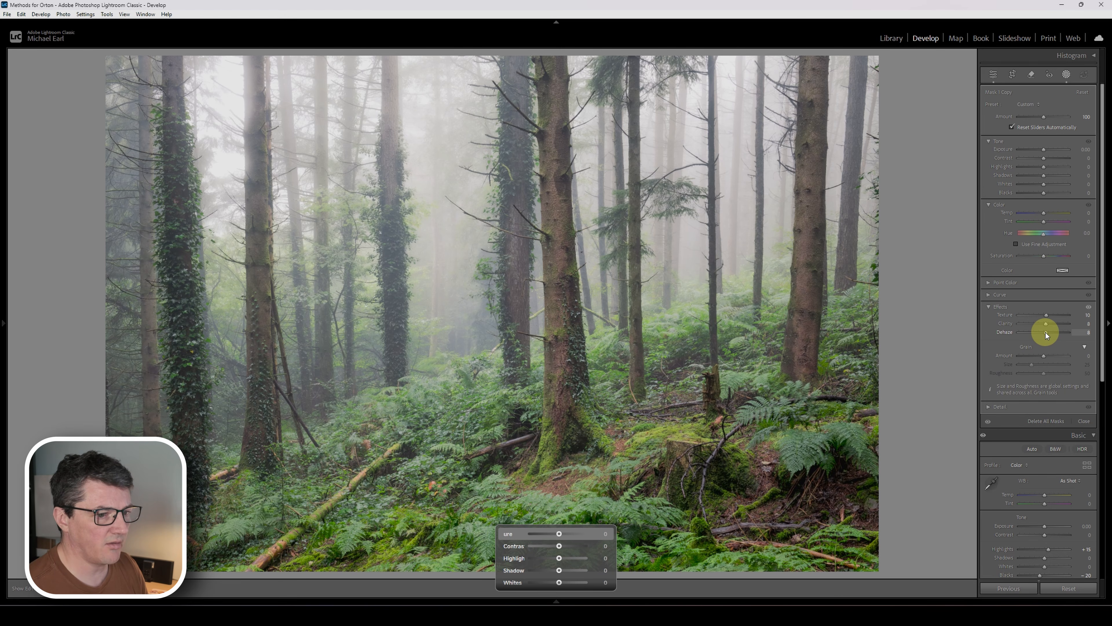
{"action": "left_click_drag", "start_coordinate": [1046, 333], "coordinate": [1045, 333]}
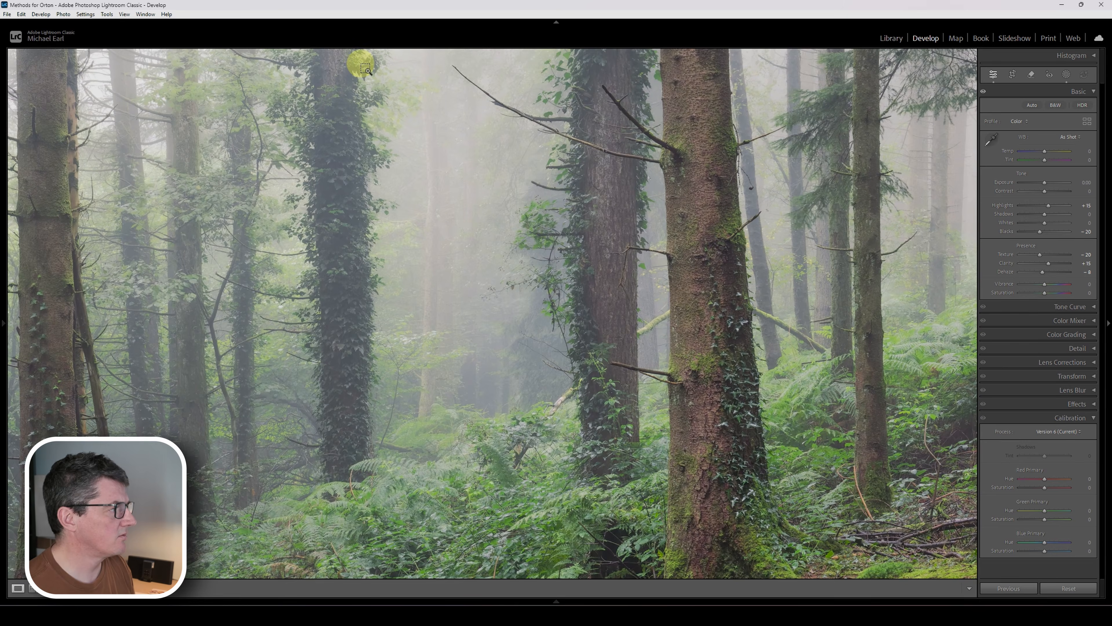
Step: Adjust the mist mask's Amount while checking the misty trees up close, and raise the inverted copy's Amount to 116
{"action": "left_click_drag", "start_coordinate": [350, 67], "coordinate": [568, 369]}
{"action": "left_click_drag", "start_coordinate": [472, 206], "coordinate": [496, 267]}
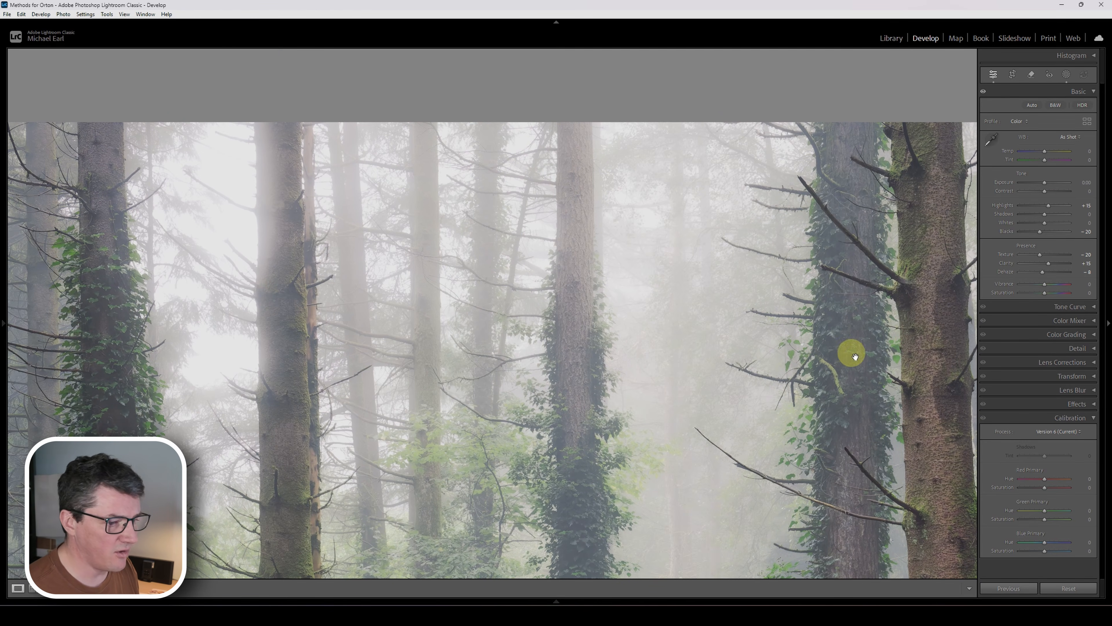
{"action": "left_click", "coordinate": [1066, 74]}
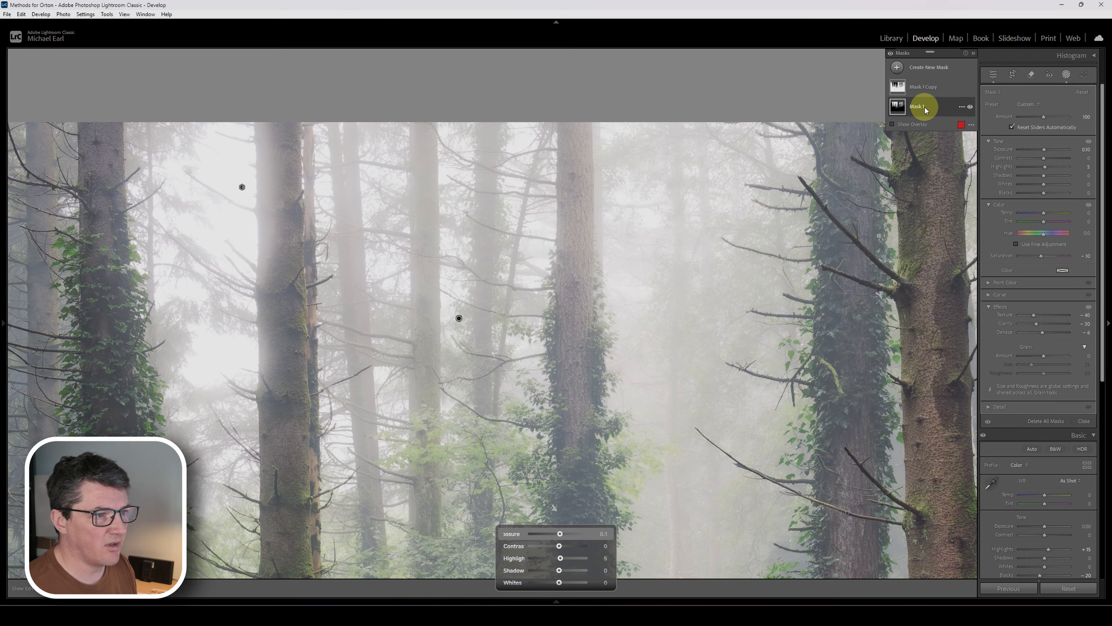
{"action": "left_click", "coordinate": [922, 106]}
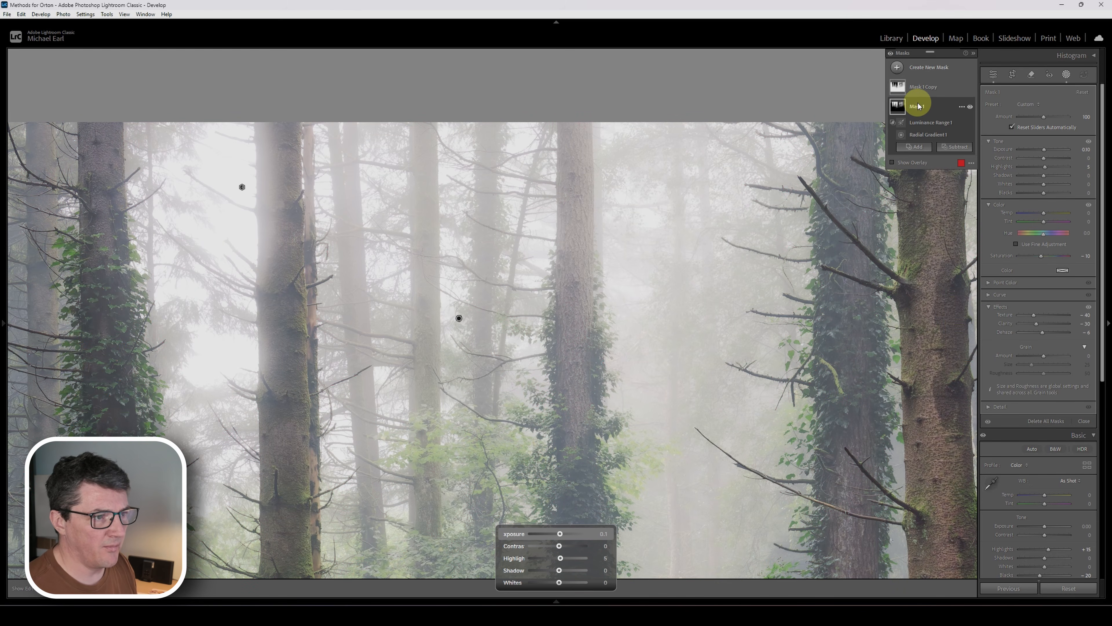
{"action": "mouse_move", "coordinate": [1045, 116]}
{"action": "left_mouse_down"}
{"action": "mouse_move", "coordinate": [1035, 116]}
{"action": "mouse_move", "coordinate": [1059, 115]}
{"action": "mouse_move", "coordinate": [1033, 115]}
{"action": "left_mouse_up"}
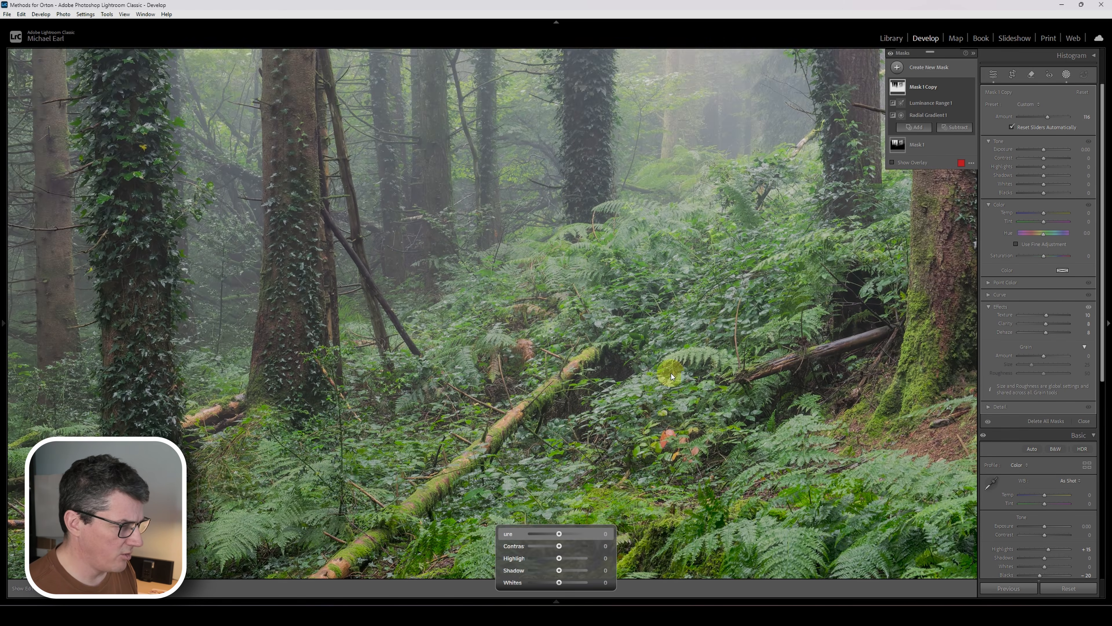
Step: Examine the foreground ferns, mossy stump and misty background trees up close with both masks applied
{"action": "scroll", "coordinate": [672, 474], "scroll_direction": "down", "scroll_amount": 1}
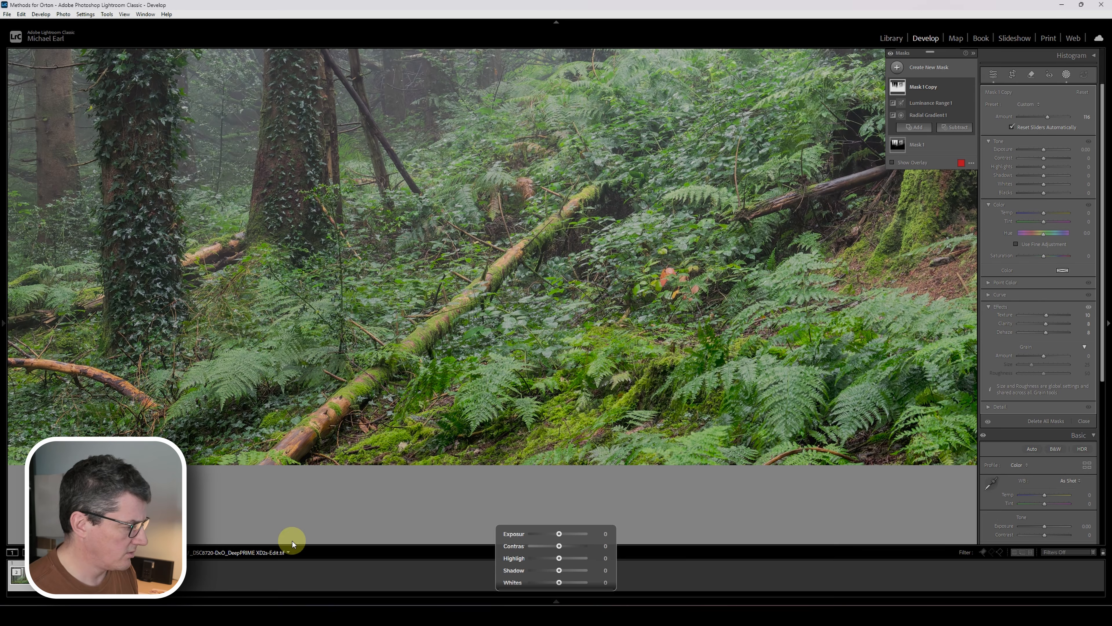
{"action": "scroll", "coordinate": [788, 329], "scroll_direction": "up", "scroll_amount": 10}
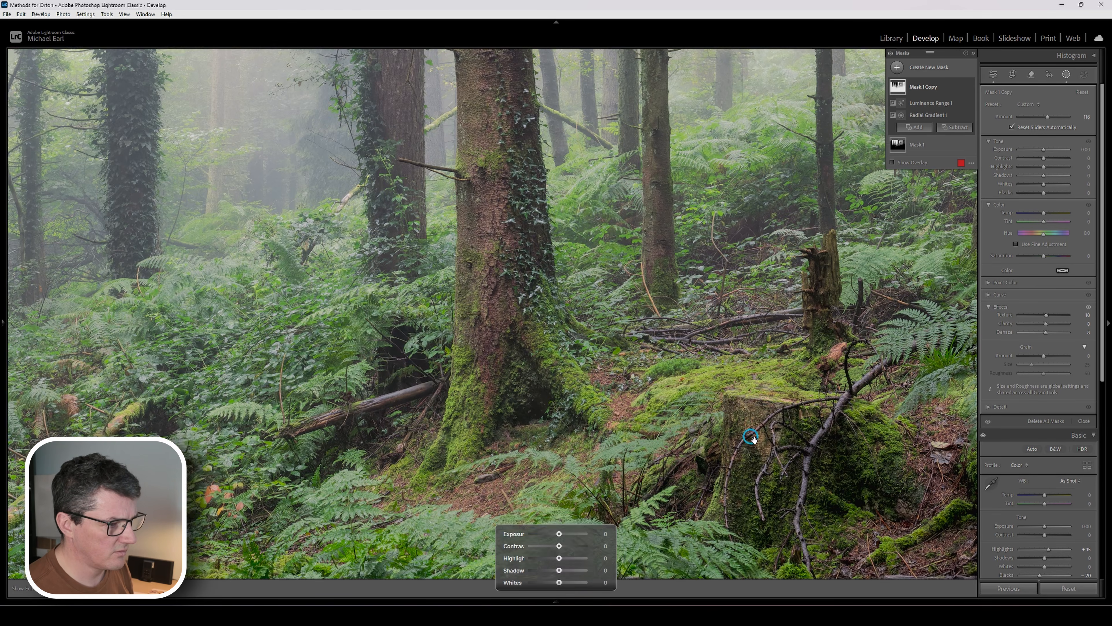
{"action": "scroll", "coordinate": [771, 219], "scroll_direction": "up", "scroll_amount": 10}
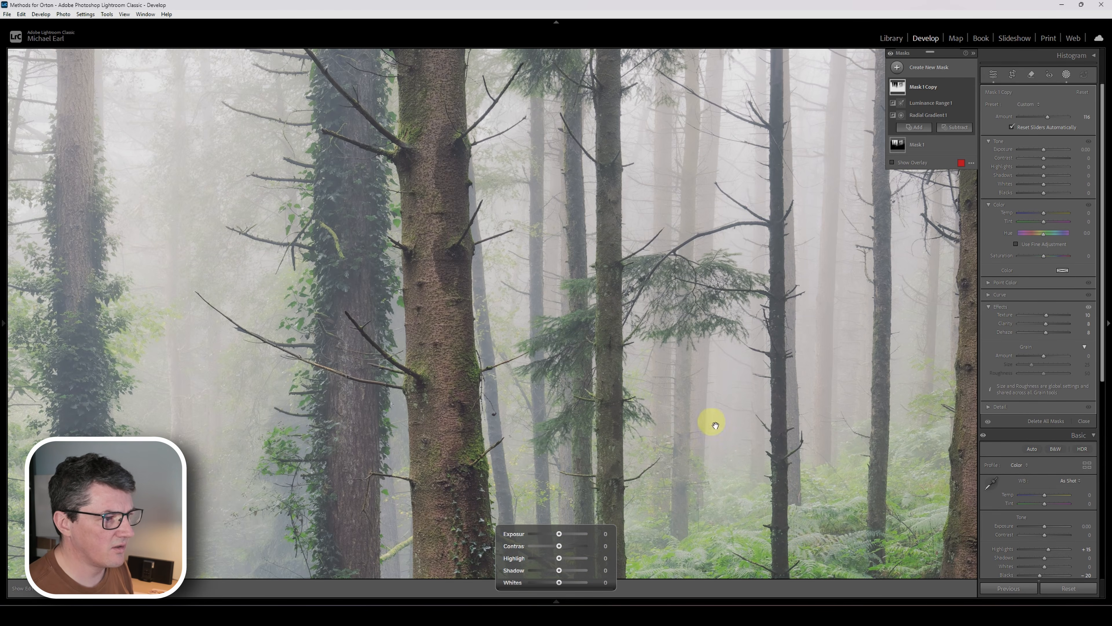
Step: Adjust the inverted mask's Amount, and set the mist mask's Amount to 25 while checking the misty trees up close
{"action": "left_click_drag", "start_coordinate": [617, 189], "coordinate": [683, 296]}
{"action": "left_click_drag", "start_coordinate": [510, 267], "coordinate": [928, 253]}
{"action": "left_click_drag", "start_coordinate": [715, 310], "coordinate": [829, 262]}
{"action": "left_click_drag", "start_coordinate": [444, 304], "coordinate": [556, 339]}
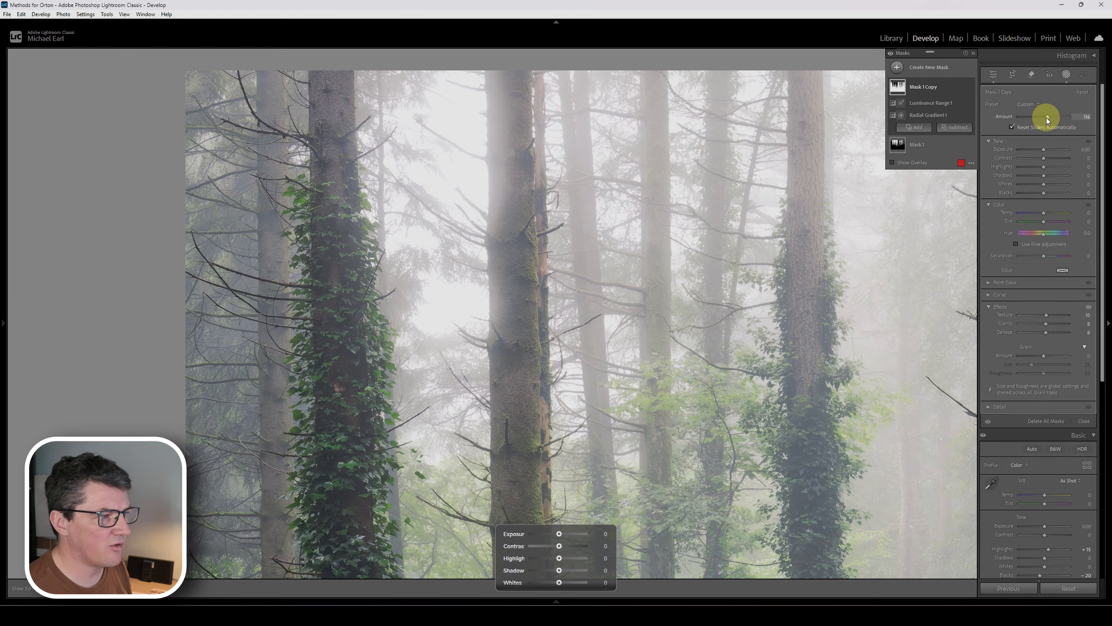
{"action": "mouse_move", "coordinate": [1046, 117]}
{"action": "left_mouse_down"}
{"action": "mouse_move", "coordinate": [1036, 117]}
{"action": "mouse_move", "coordinate": [1057, 119]}
{"action": "mouse_move", "coordinate": [1034, 114]}
{"action": "left_mouse_up"}
{"action": "left_click", "coordinate": [925, 108]}
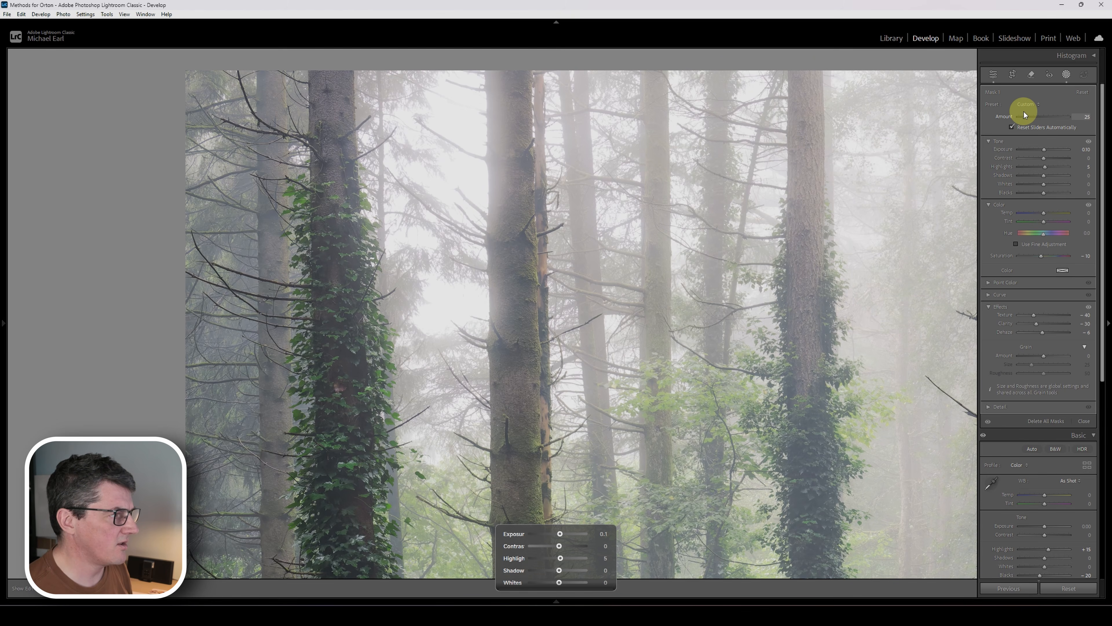
{"action": "left_click_drag", "start_coordinate": [1025, 116], "coordinate": [1026, 119]}
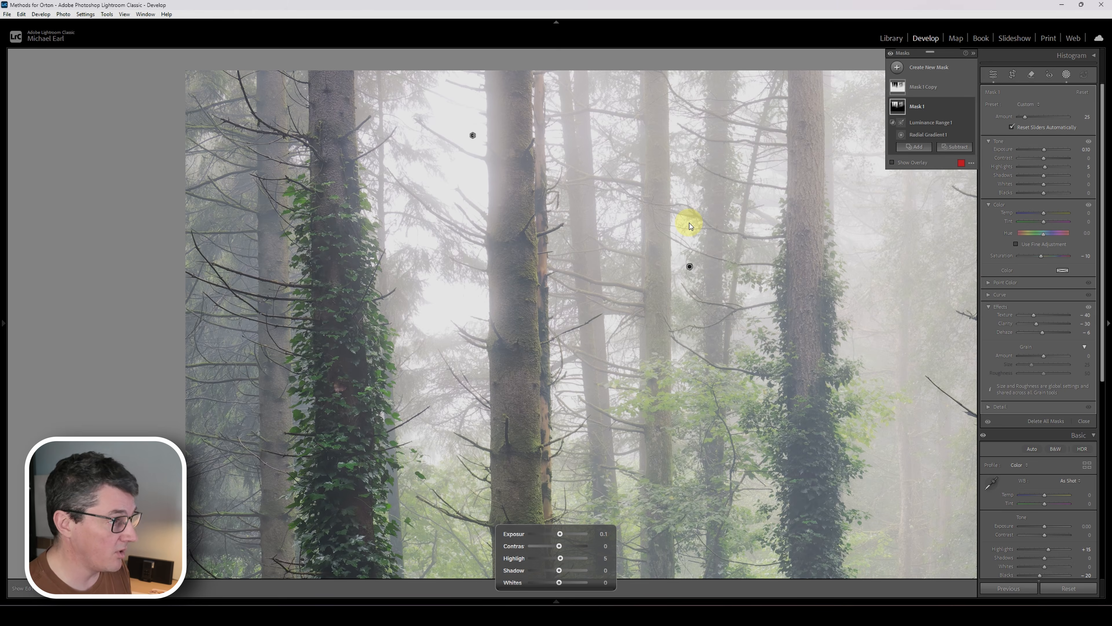
Step: Compare the whole woodland photo with all mask adjustments switched off and on
{"action": "key", "text": "ctrl+="}
{"action": "key", "text": "ctrl+-"}
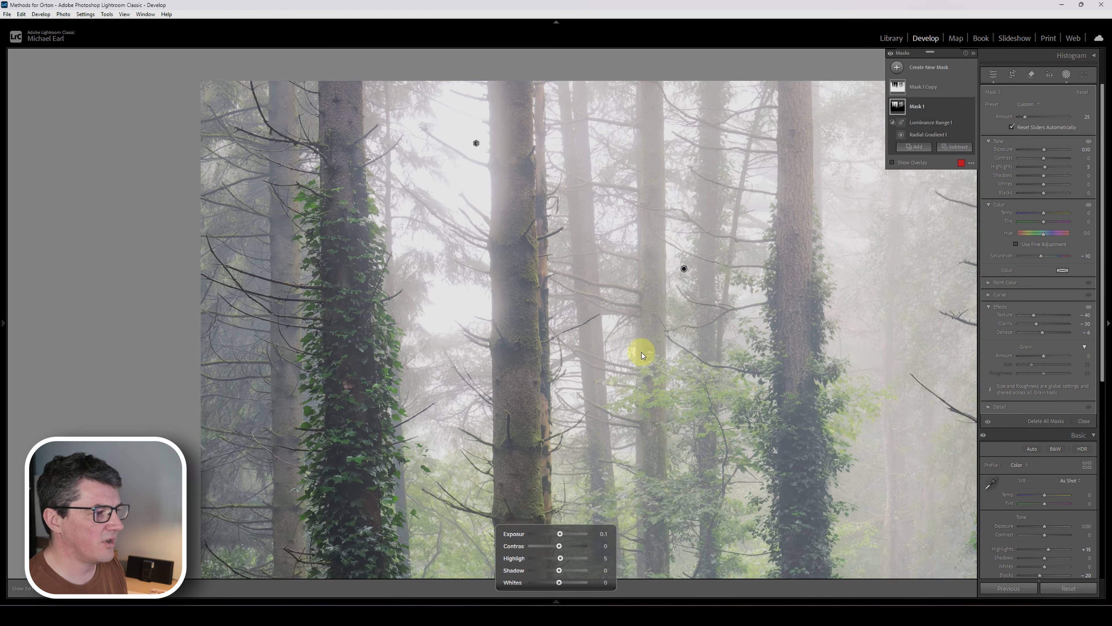
{"action": "key", "text": "ctrl+="}
{"action": "key", "text": "ctrl+-"}
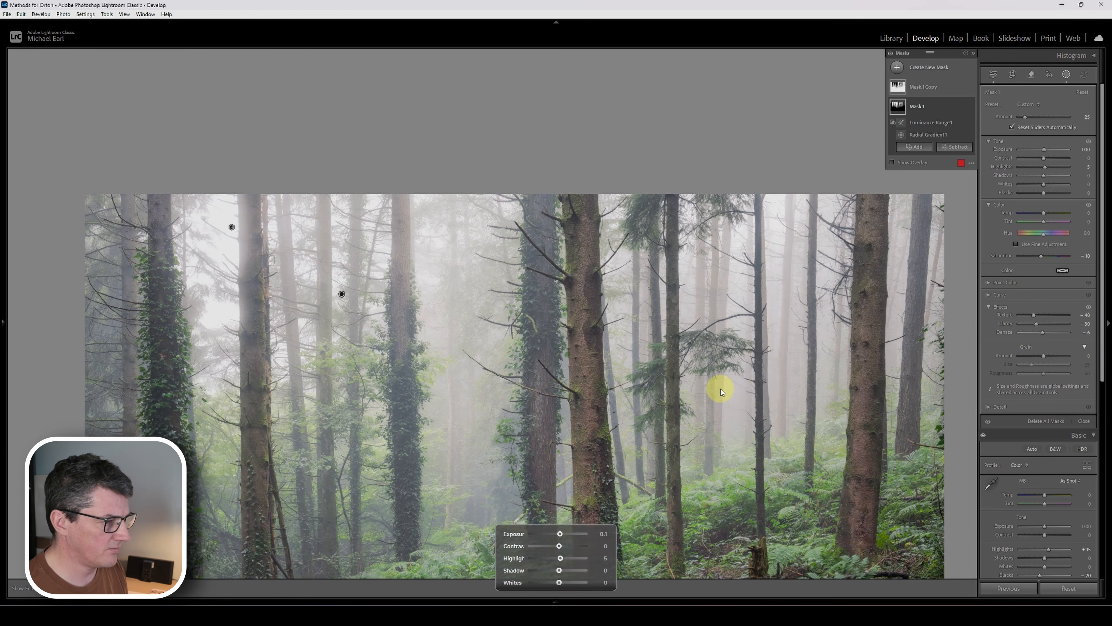
{"action": "key", "text": "ctrl+-"}
{"action": "key", "text": "ctrl+="}
{"action": "key", "text": "ctrl+-"}
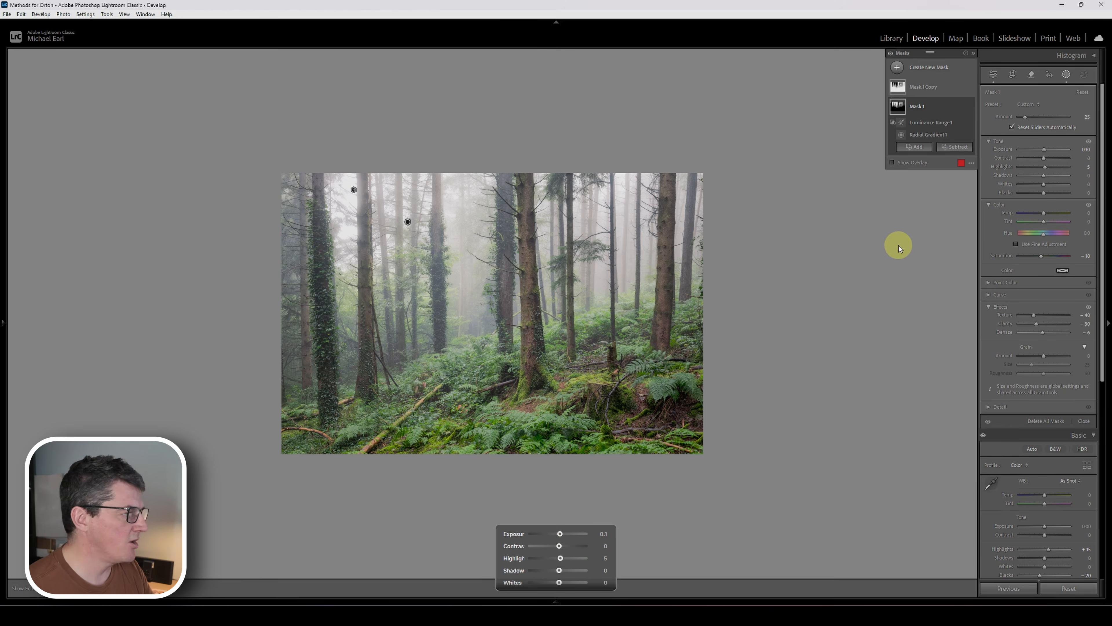
{"action": "left_click", "coordinate": [891, 55]}
{"action": "left_click", "coordinate": [890, 55]}
{"action": "left_click", "coordinate": [891, 55]}
{"action": "left_click", "coordinate": [891, 55]}
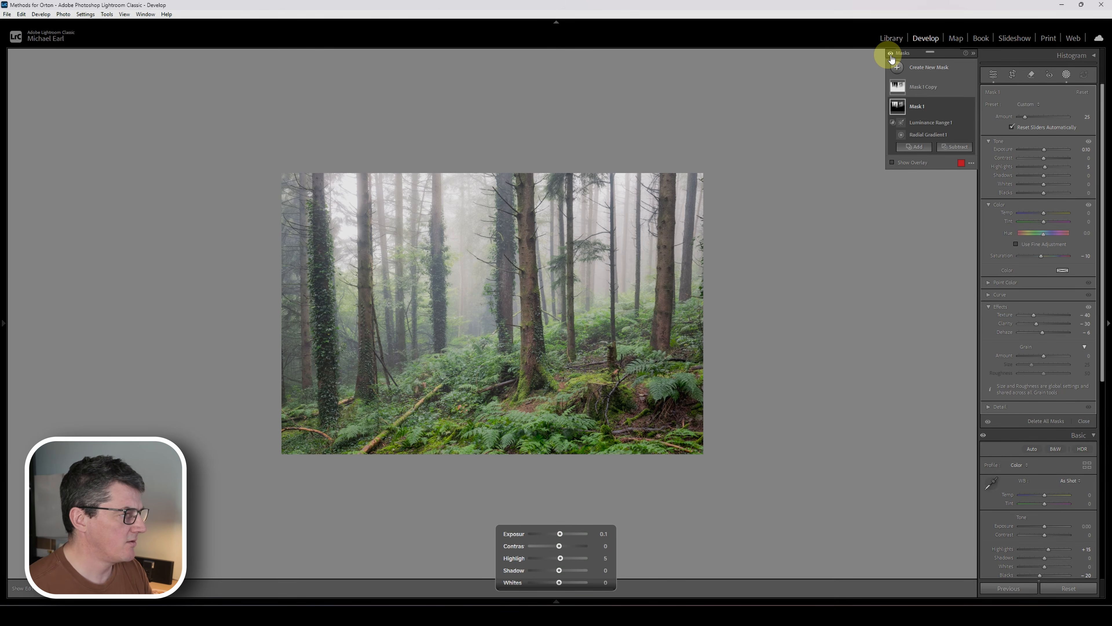
{"action": "left_click", "coordinate": [891, 55]}
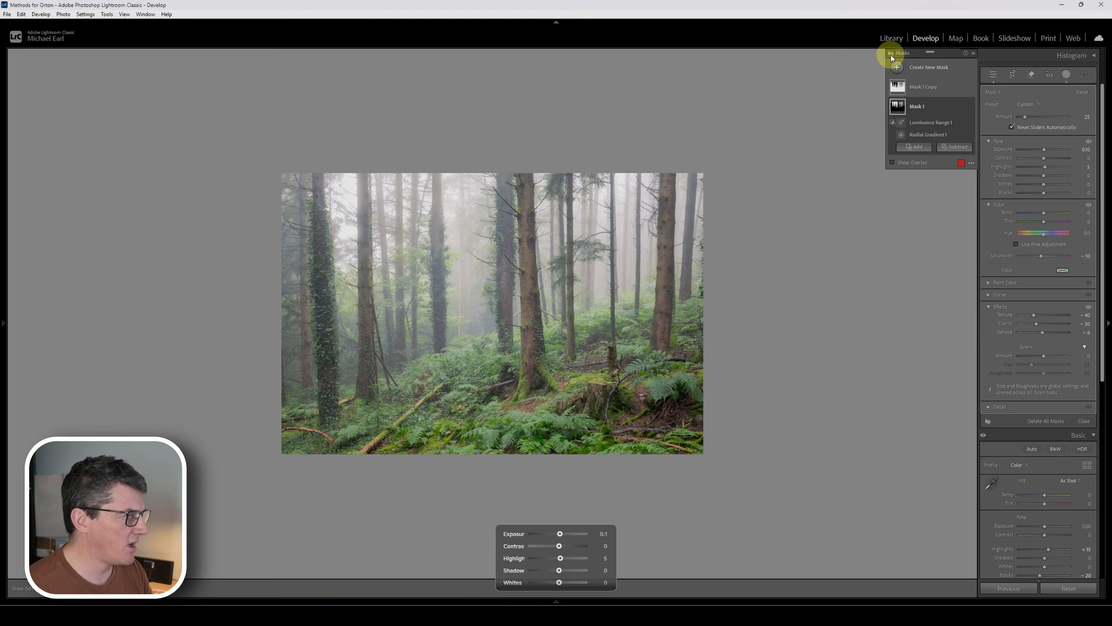
{"action": "left_click", "coordinate": [891, 55]}
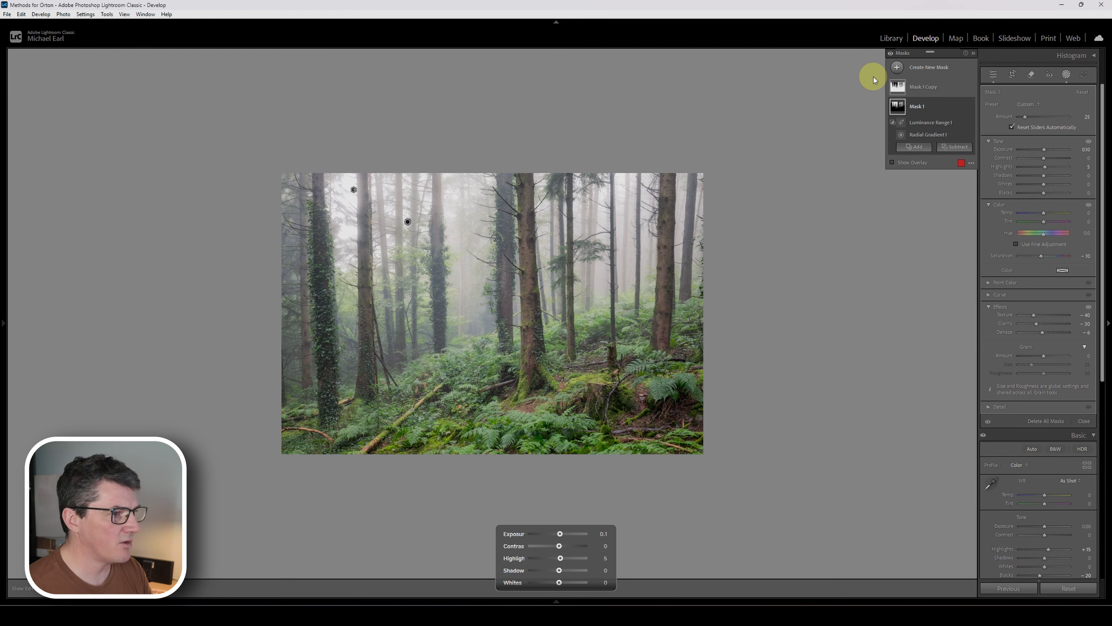
{"action": "mouse_move", "coordinate": [897, 90]}
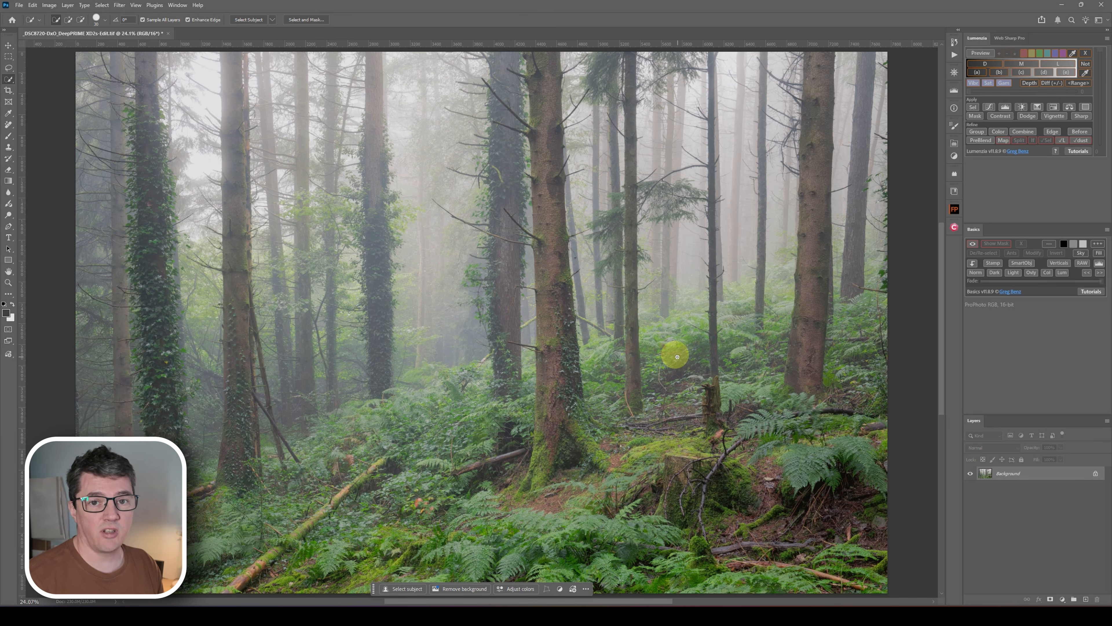
Step: In Photoshop, open the woodland photo in the Nik 8 Viveza plugin
{"action": "key", "text": "alt+v"}
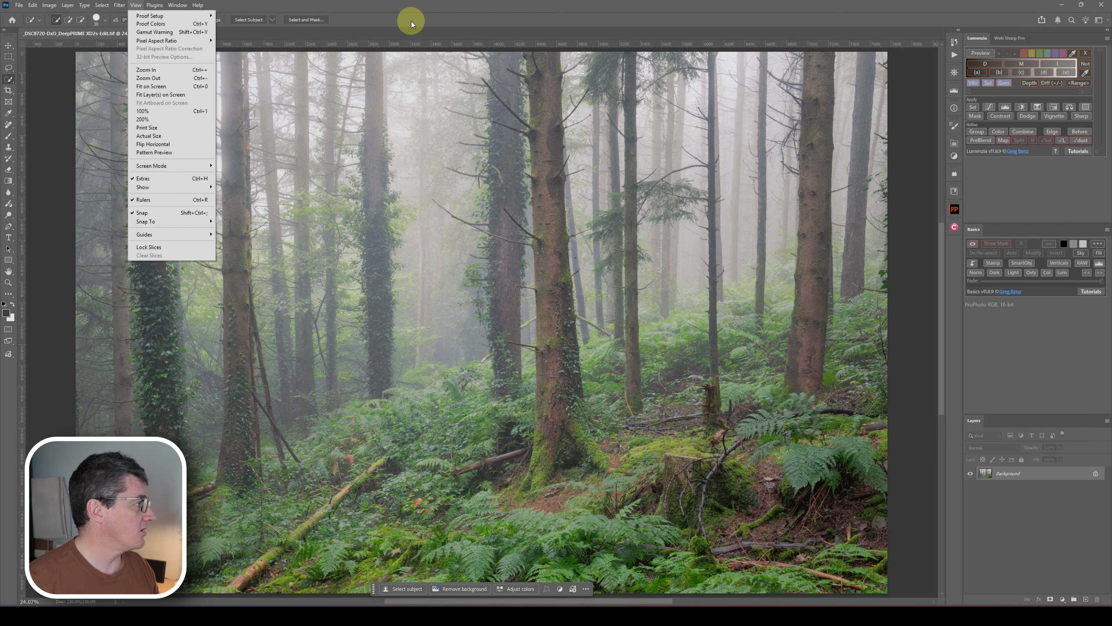
{"action": "left_click", "coordinate": [395, 327]}
{"action": "left_click", "coordinate": [155, 6]}
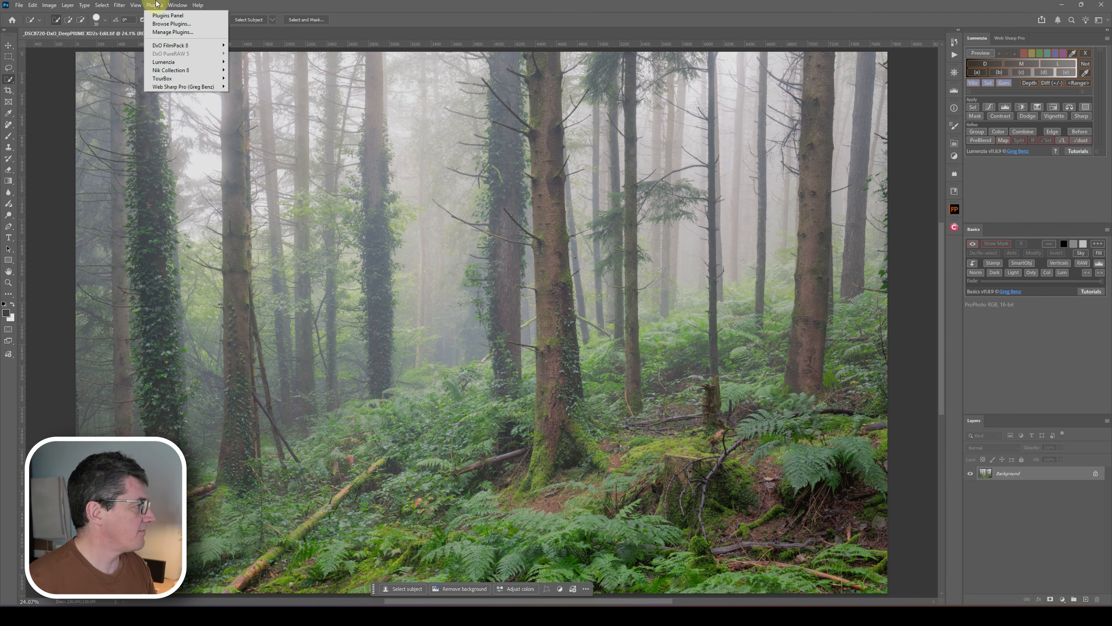
{"action": "left_click", "coordinate": [183, 72]}
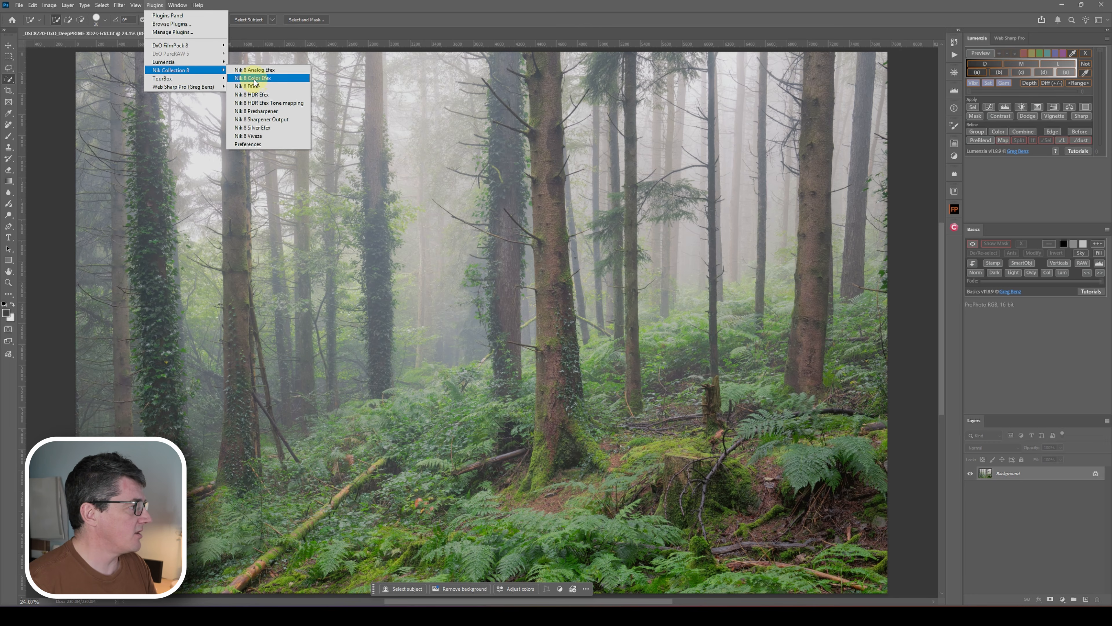
{"action": "left_click", "coordinate": [268, 136]}
{"action": "left_click", "coordinate": [925, 245]}
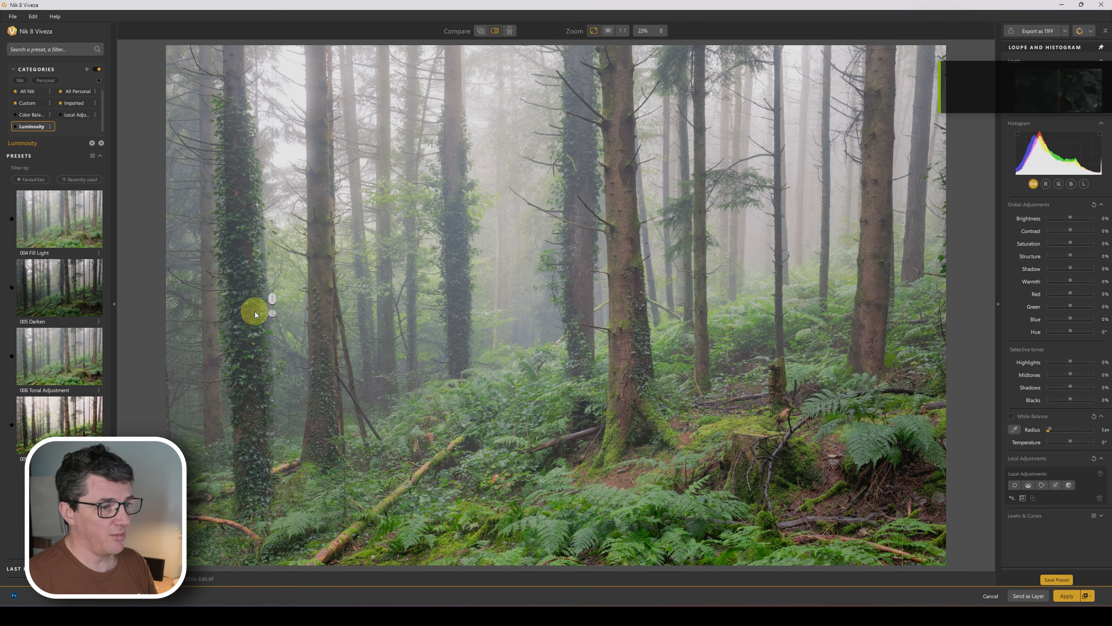
Step: Place a control point in the bright mist between the central trees, and narrow its area of effect to the misty gap
{"action": "left_click", "coordinate": [1014, 486]}
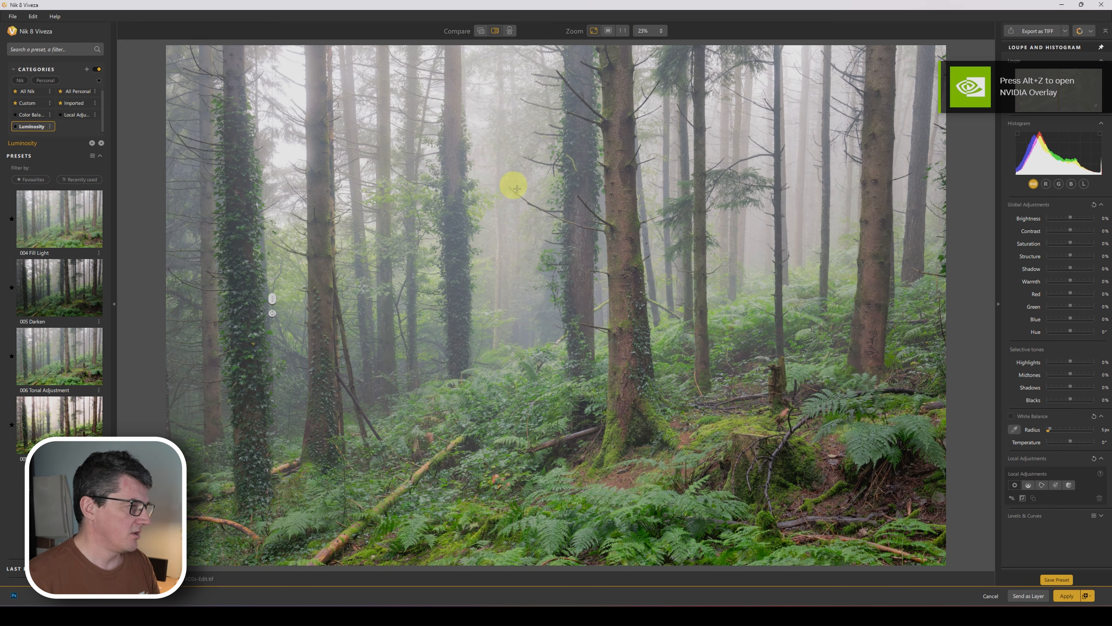
{"action": "left_click", "coordinate": [503, 159]}
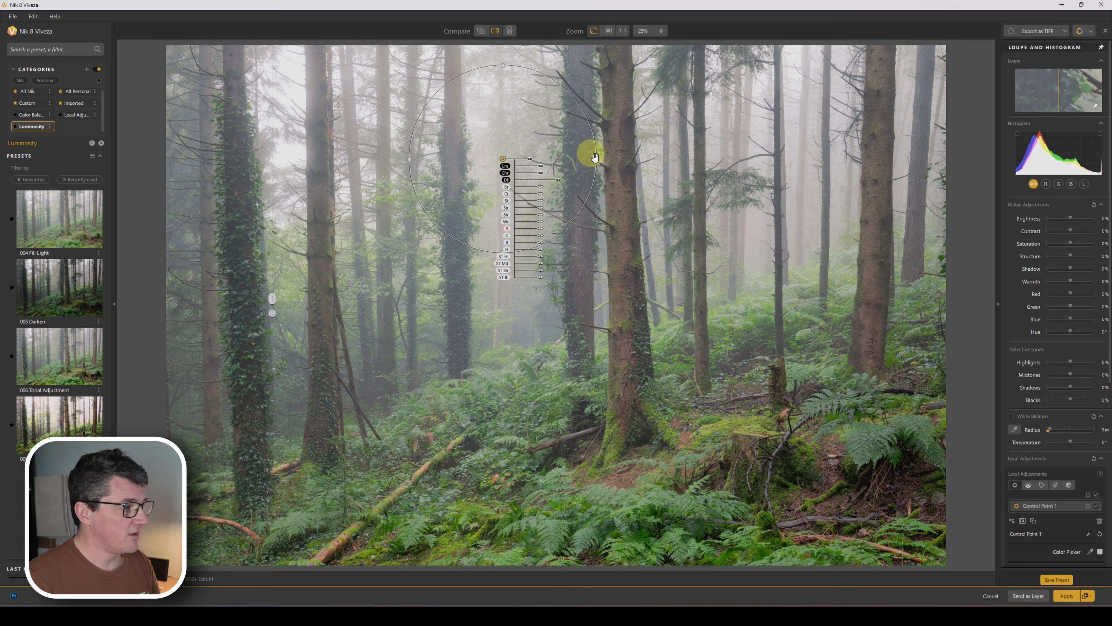
{"action": "left_click_drag", "start_coordinate": [597, 158], "coordinate": [511, 167]}
{"action": "mouse_move", "coordinate": [547, 215]}
{"action": "left_mouse_down"}
{"action": "mouse_move", "coordinate": [576, 217]}
{"action": "mouse_move", "coordinate": [508, 216]}
{"action": "mouse_move", "coordinate": [549, 216]}
{"action": "left_mouse_up"}
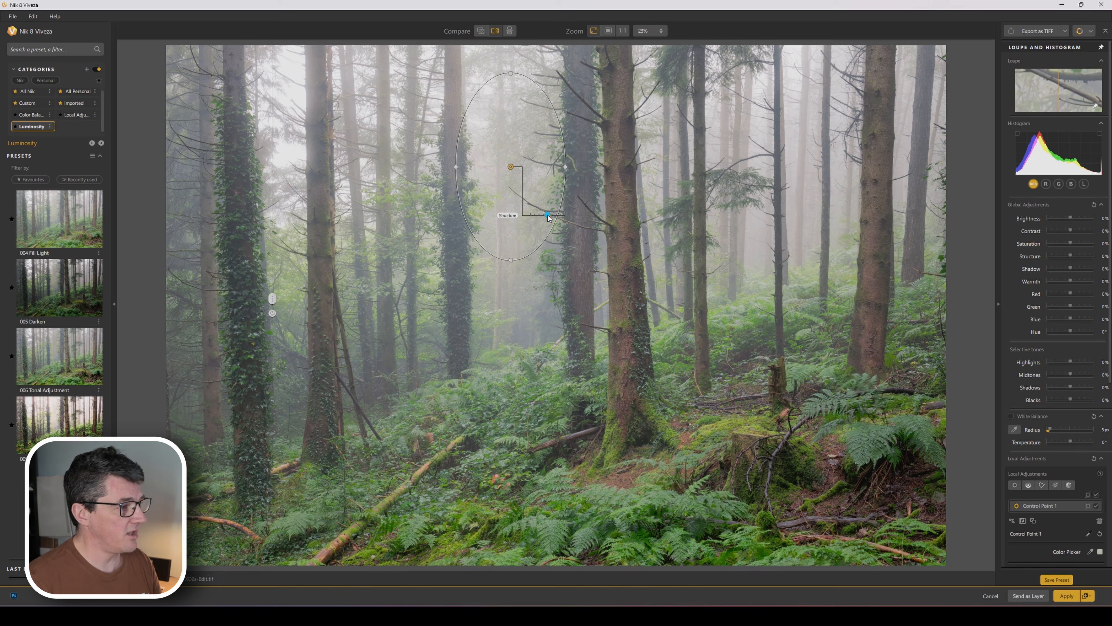
{"action": "left_click_drag", "start_coordinate": [510, 167], "coordinate": [513, 156]}
Step: Set the control point's Brightness to 15%, Contrast and Saturation to -15% each, and Structure to -30%
{"action": "scroll", "coordinate": [1037, 381], "scroll_direction": "down", "scroll_amount": 6}
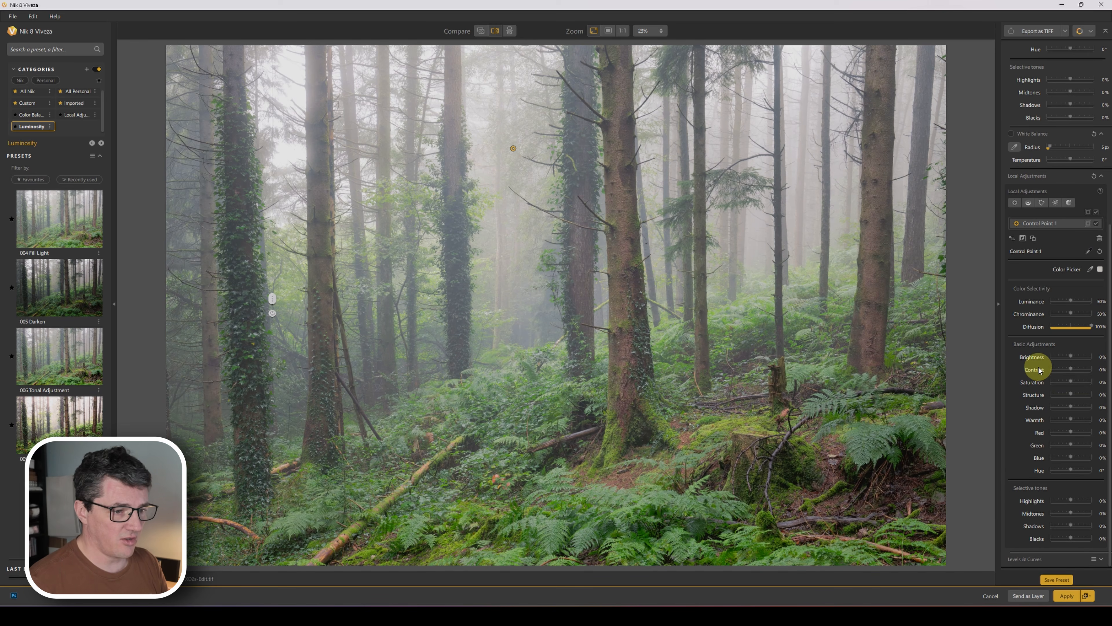
{"action": "mouse_move", "coordinate": [538, 178]}
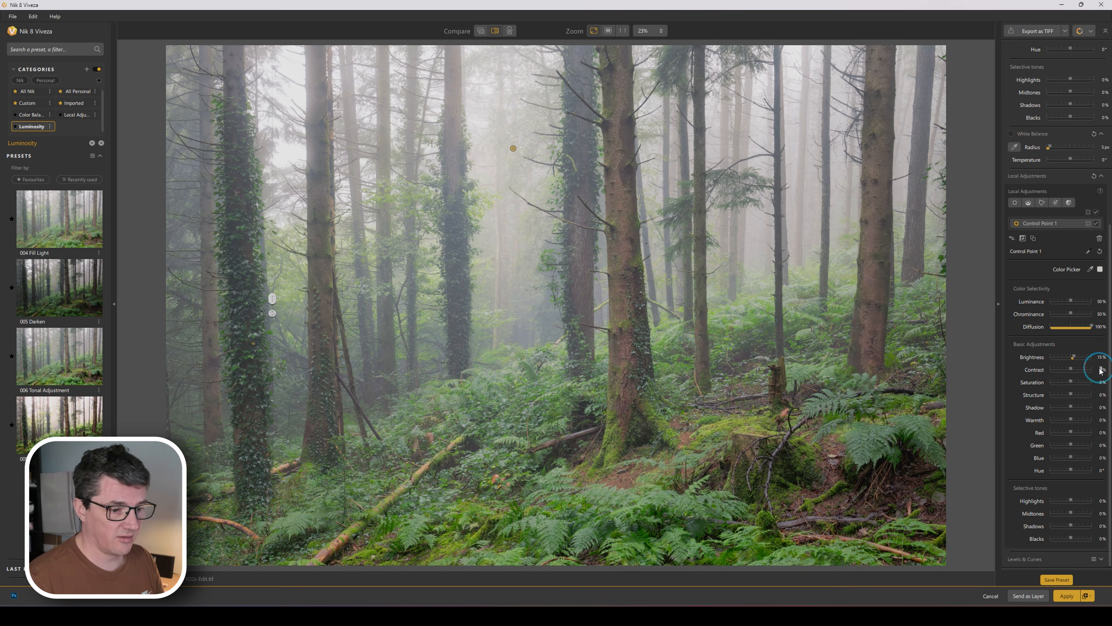
{"action": "left_click", "coordinate": [1100, 370]}
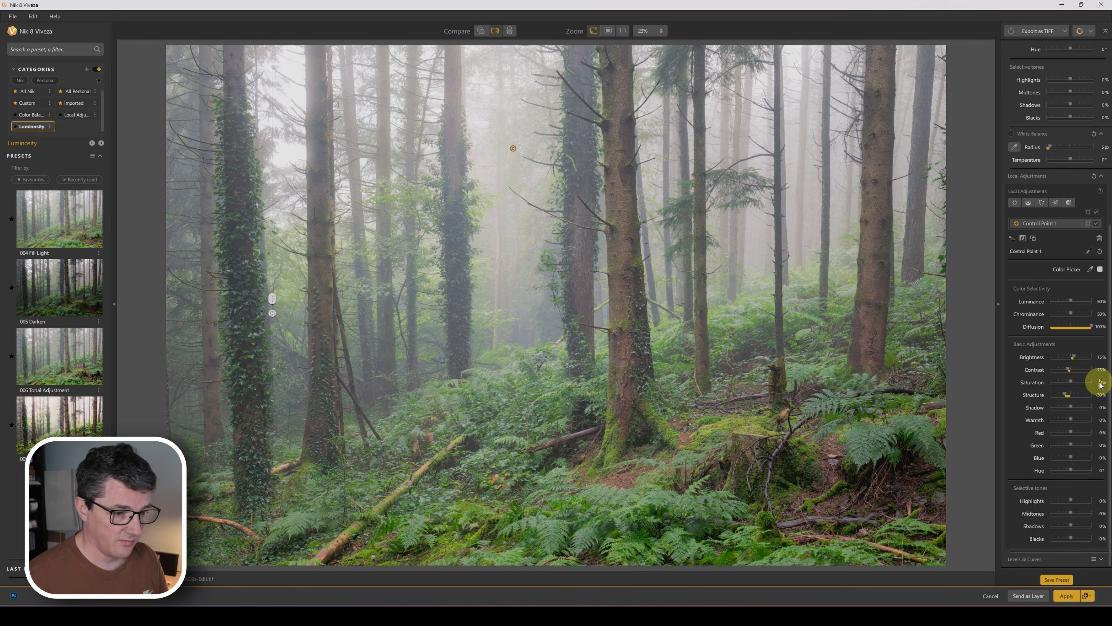
{"action": "type", "text": "-15"}
{"action": "key", "text": "Return"}
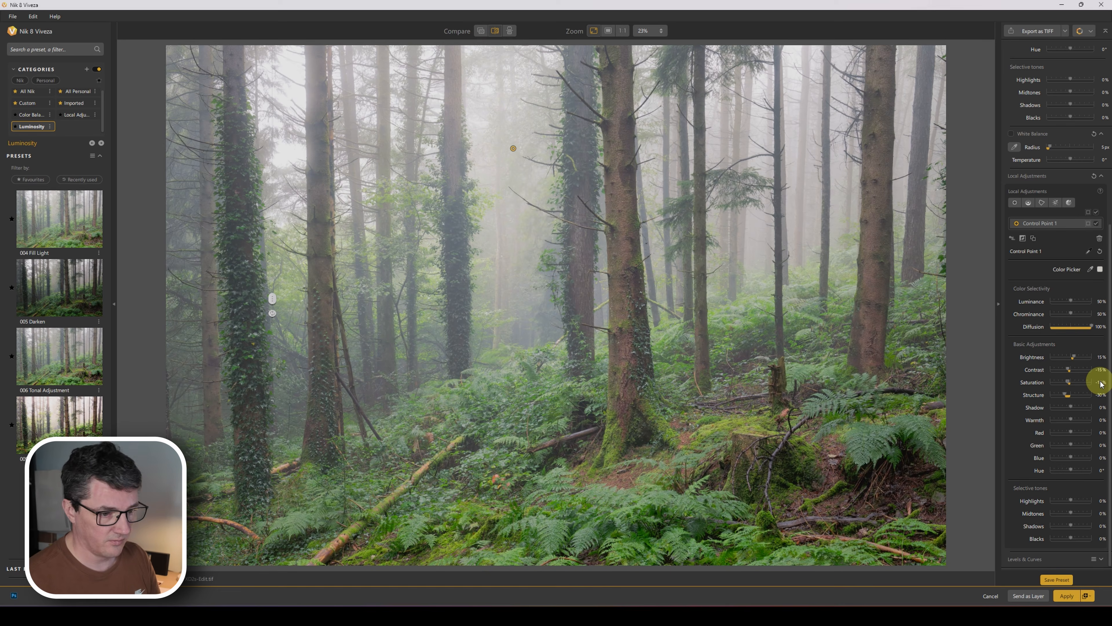
Step: Move the control point higher into the mist, and duplicate it over the other misty gaps to make five points
{"action": "mouse_move", "coordinate": [509, 153]}
{"action": "left_mouse_down"}
{"action": "mouse_move", "coordinate": [705, 179]}
{"action": "mouse_move", "coordinate": [790, 164]}
{"action": "mouse_move", "coordinate": [695, 187]}
{"action": "mouse_move", "coordinate": [568, 253]}
{"action": "mouse_move", "coordinate": [516, 229]}
{"action": "mouse_move", "coordinate": [511, 148]}
{"action": "left_mouse_up"}
{"action": "left_click_drag", "start_coordinate": [272, 298], "coordinate": [302, 310]}
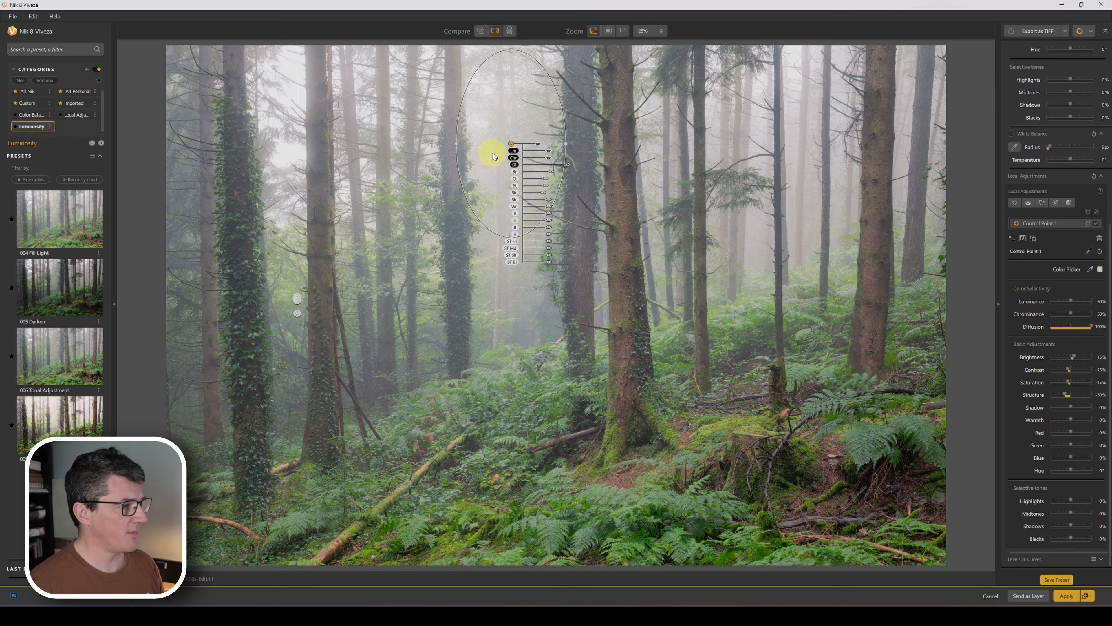
{"action": "left_click_drag", "start_coordinate": [511, 146], "coordinate": [514, 126]}
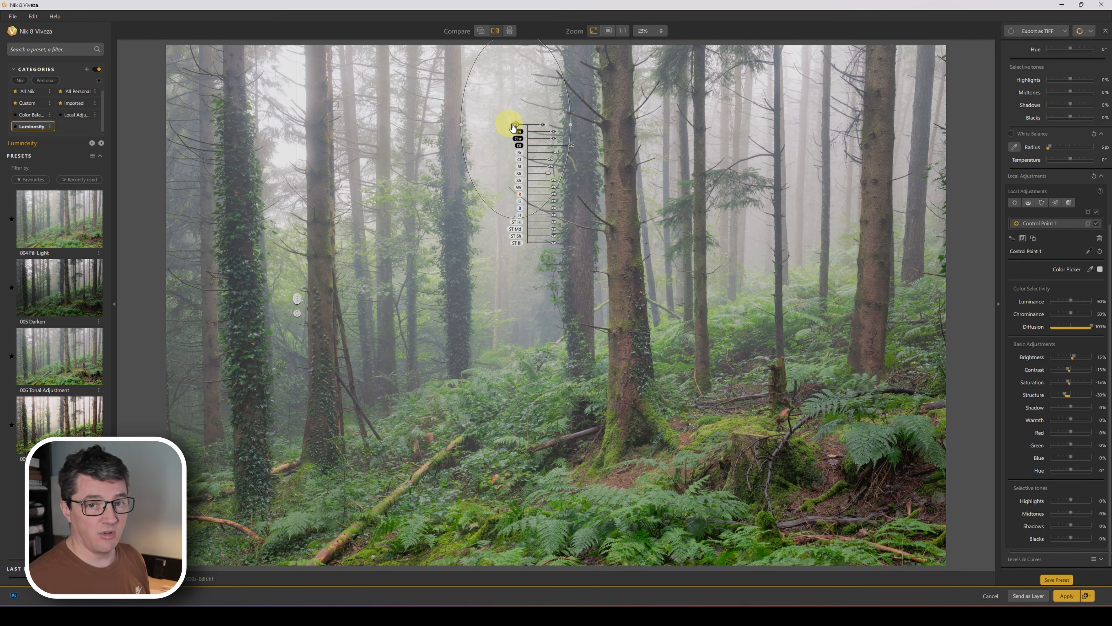
{"action": "left_click_drag", "start_coordinate": [515, 124], "coordinate": [841, 271], "text": "alt"}
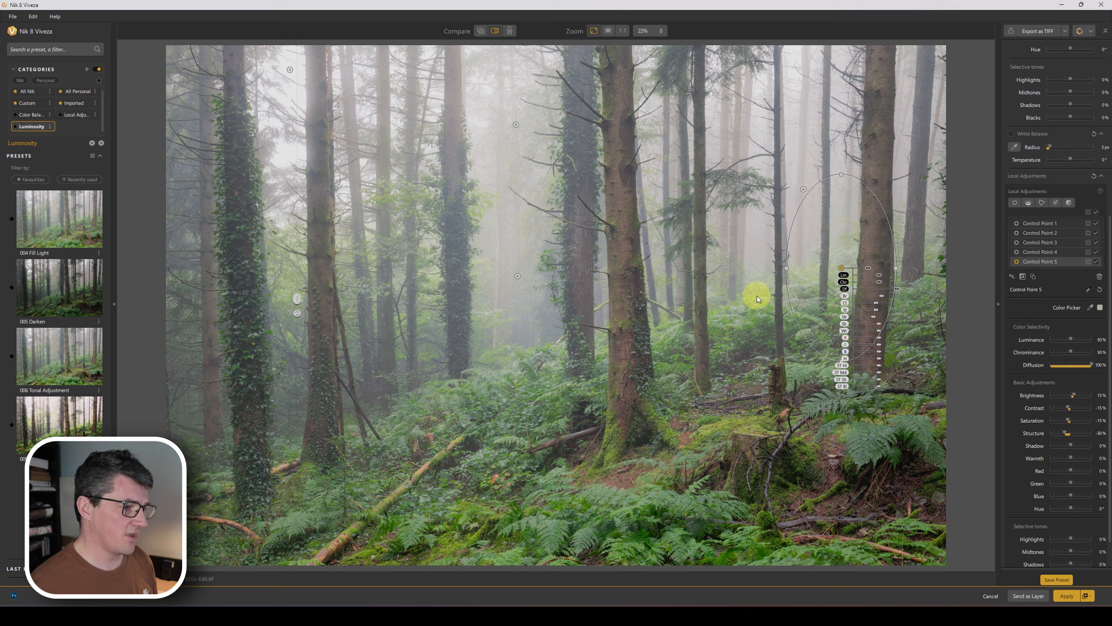
Step: Set Brightness to -24% on the control point among the upper-left trees, and apply the Viveza edit to the photo
{"action": "left_click_drag", "start_coordinate": [297, 299], "coordinate": [196, 299]}
{"action": "left_click", "coordinate": [288, 71]}
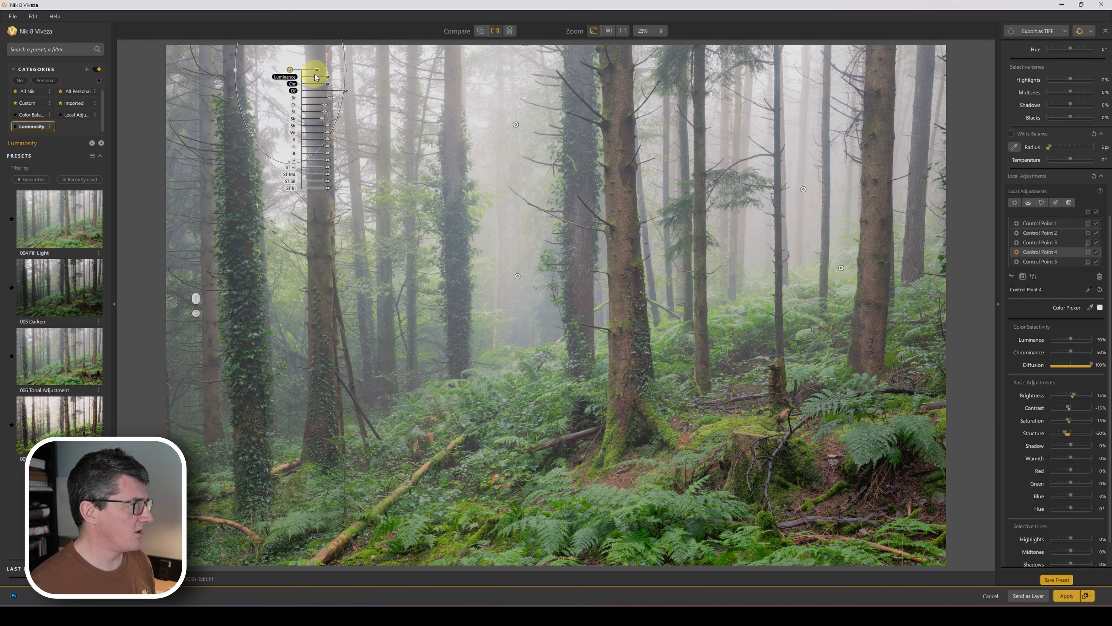
{"action": "left_click_drag", "start_coordinate": [329, 99], "coordinate": [323, 98]}
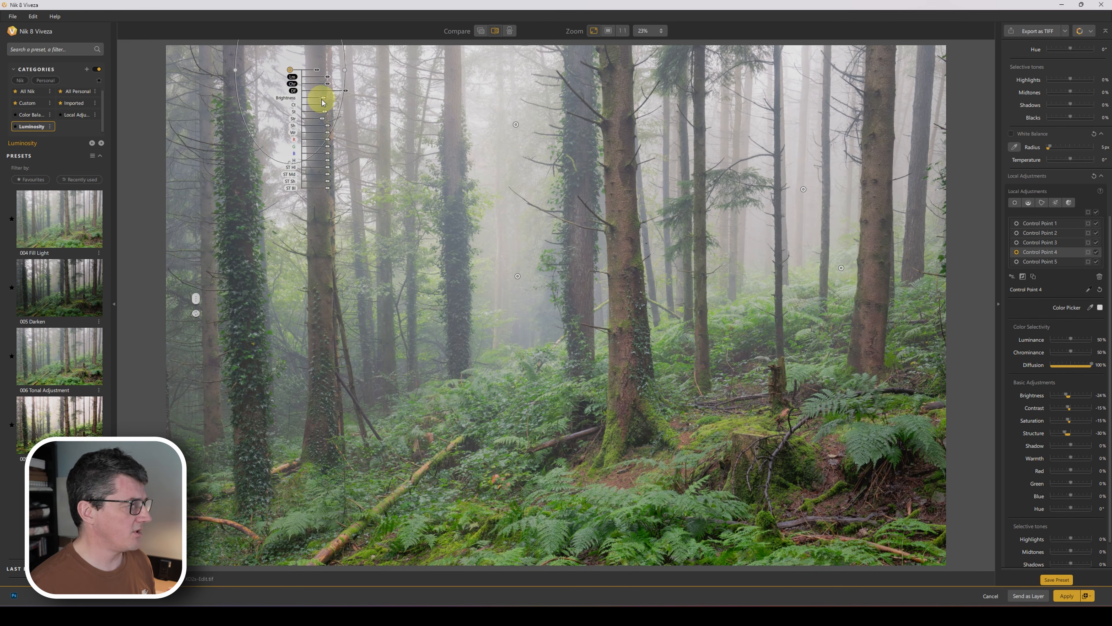
{"action": "left_click_drag", "start_coordinate": [191, 335], "coordinate": [160, 350]}
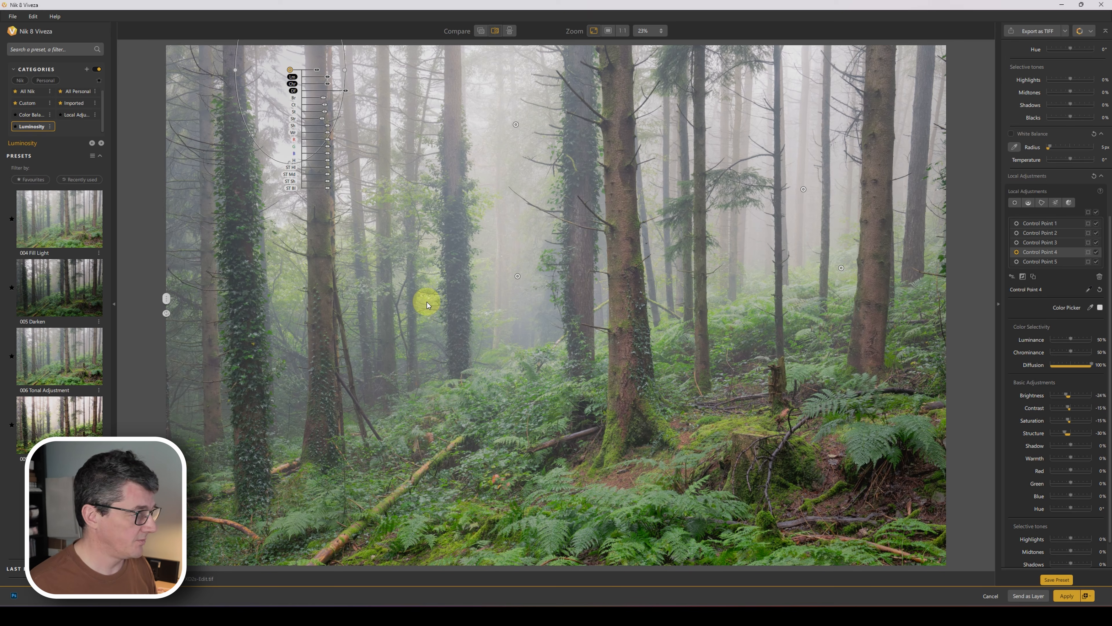
{"action": "left_click", "coordinate": [1055, 598]}
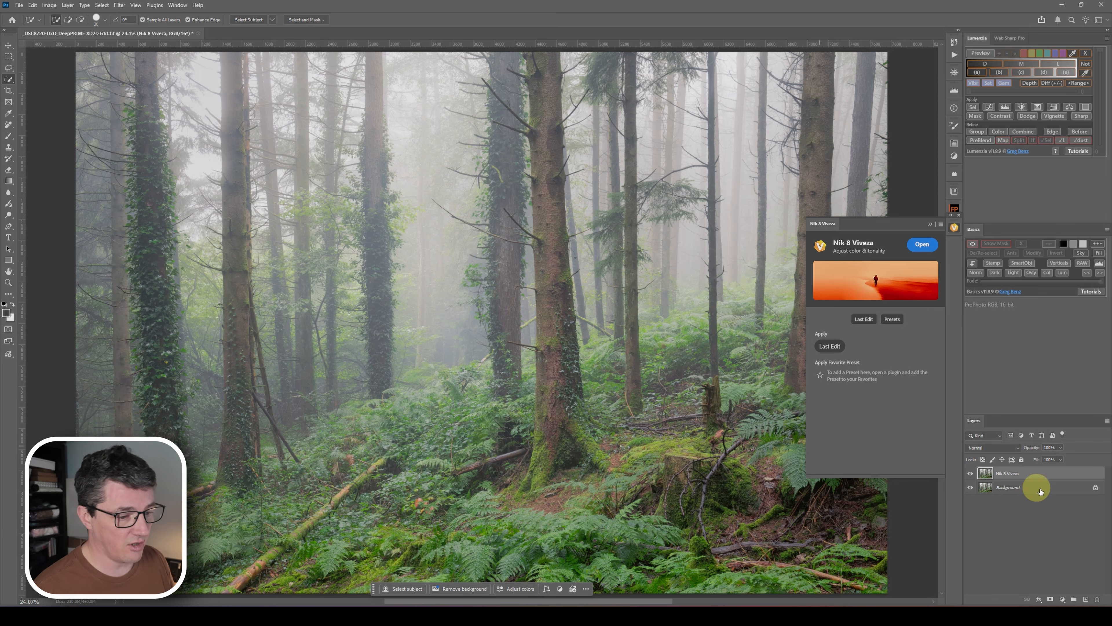
{"action": "left_click", "coordinate": [932, 225]}
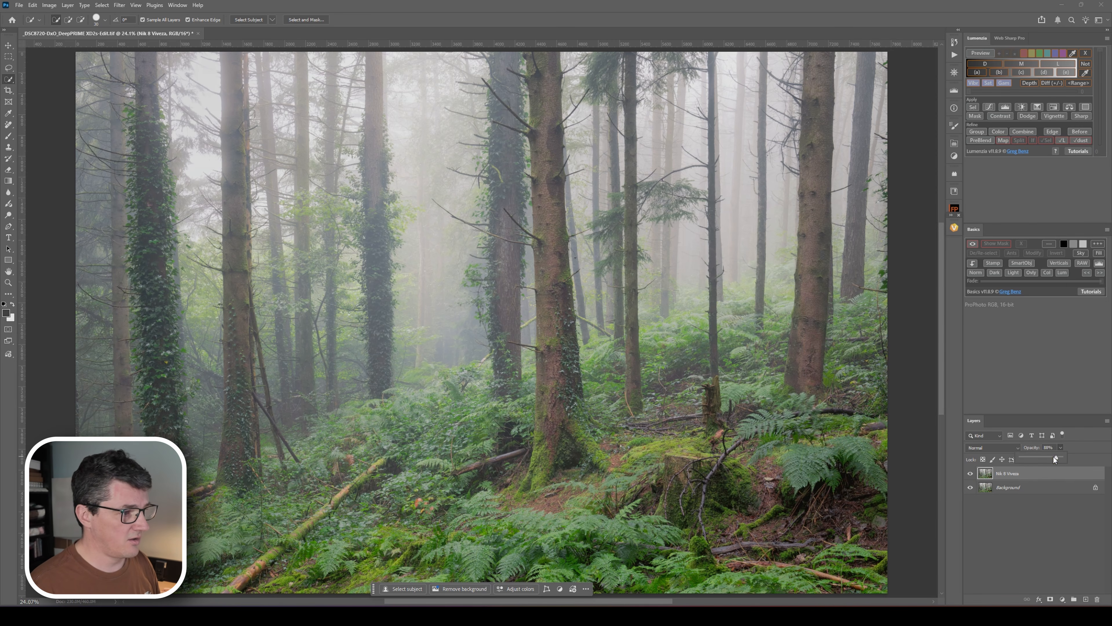
Step: Try different opacities on the Nik 8 Viveza layer, and delete that layer
{"action": "left_click_drag", "start_coordinate": [1055, 459], "coordinate": [1023, 461]}
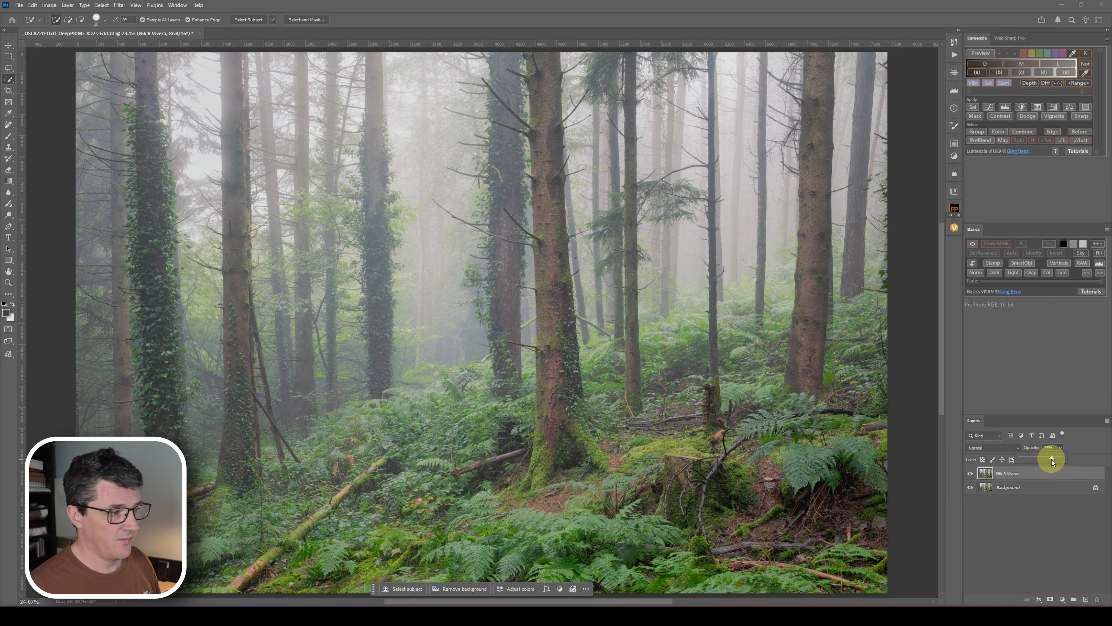
{"action": "left_click", "coordinate": [1032, 547]}
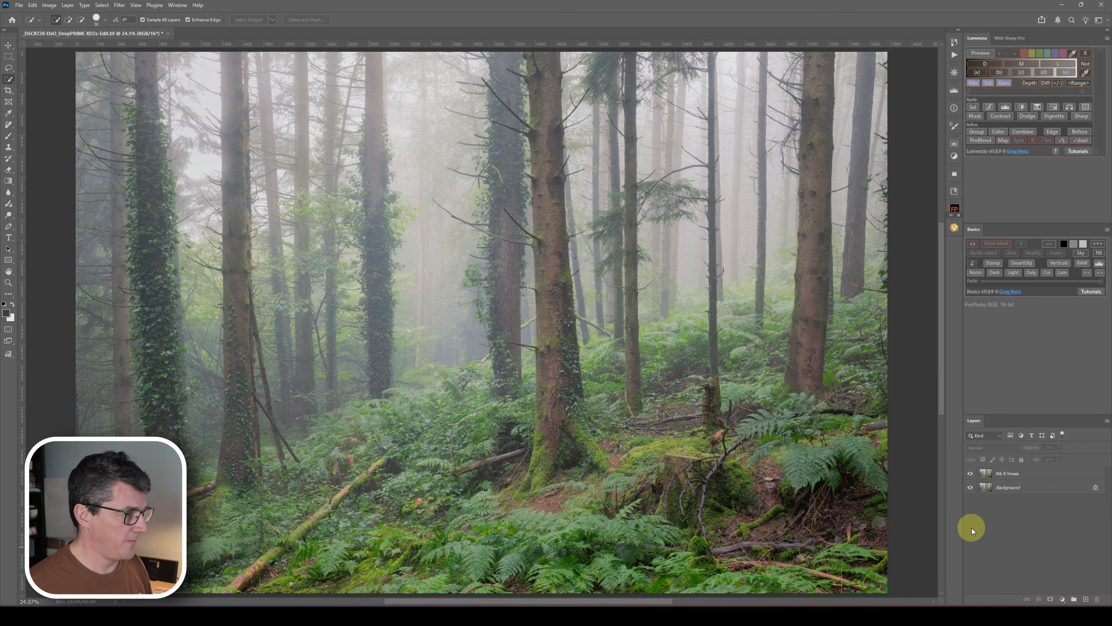
{"action": "left_click_drag", "start_coordinate": [1027, 477], "coordinate": [1096, 598]}
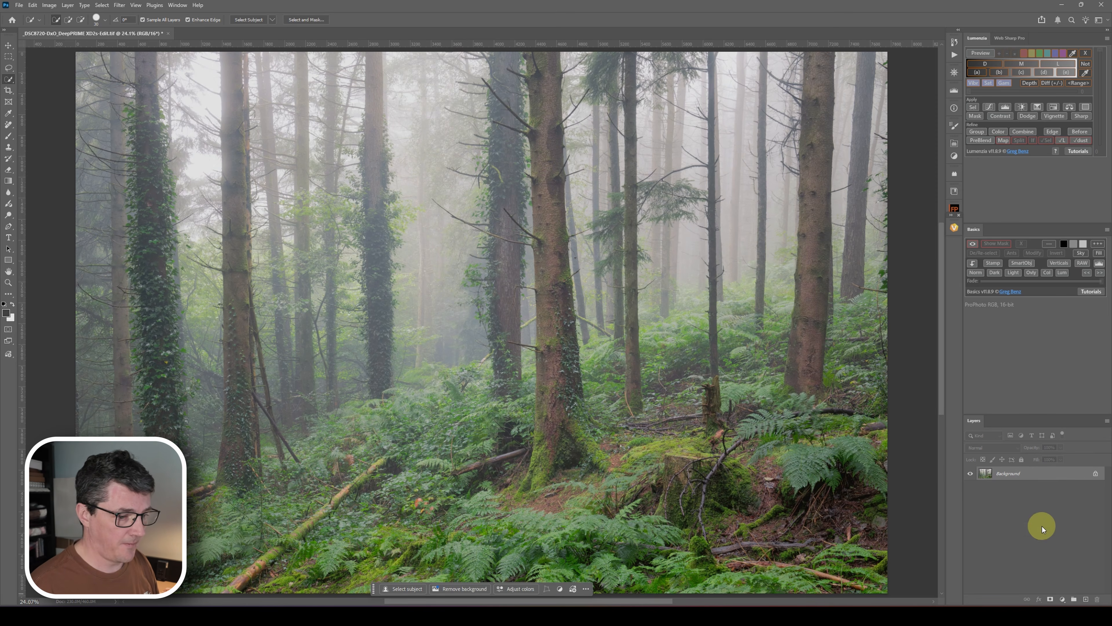
Step: Open the woodland photo's Background layer in the Nik 8 Color Efex plugin
{"action": "left_click", "coordinate": [120, 6]}
{"action": "left_click", "coordinate": [143, 5]}
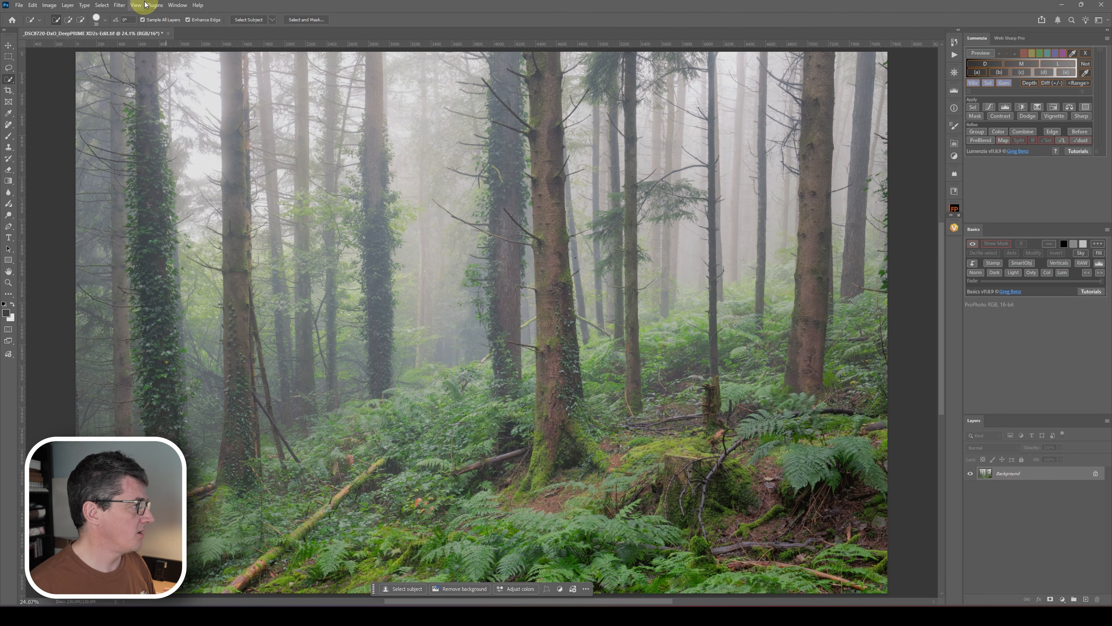
{"action": "left_click", "coordinate": [160, 6]}
{"action": "mouse_move", "coordinate": [206, 70]}
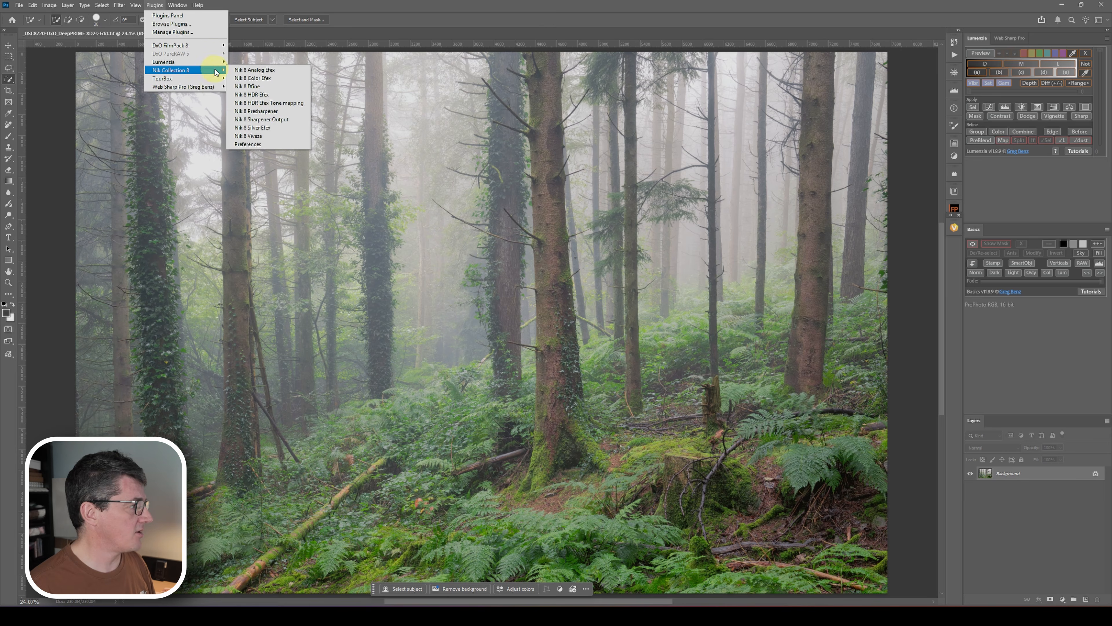
{"action": "left_click", "coordinate": [263, 79]}
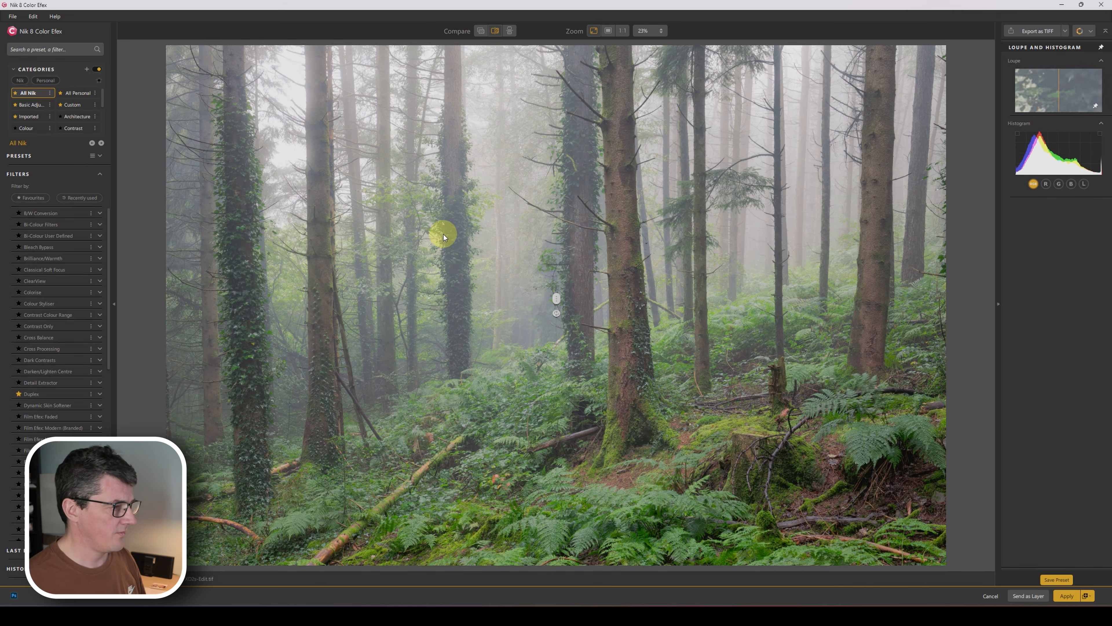
Step: Try the Classical Soft Focus filter on the photo, and limit it with a control point in the mist between the central trees
{"action": "left_click_drag", "start_coordinate": [557, 299], "coordinate": [346, 290]}
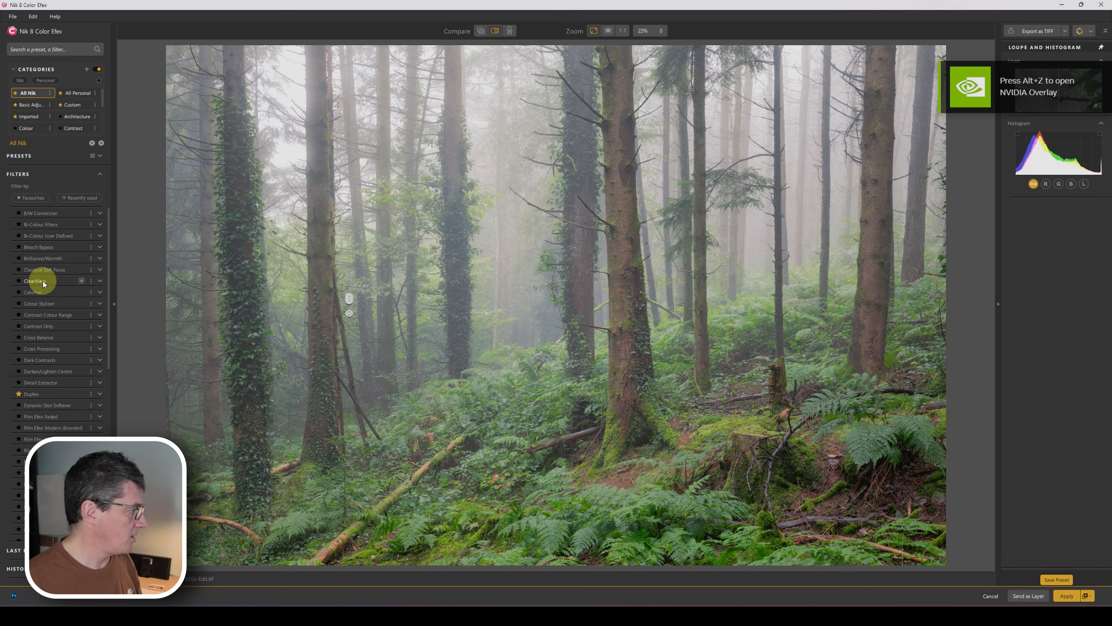
{"action": "left_click", "coordinate": [58, 270]}
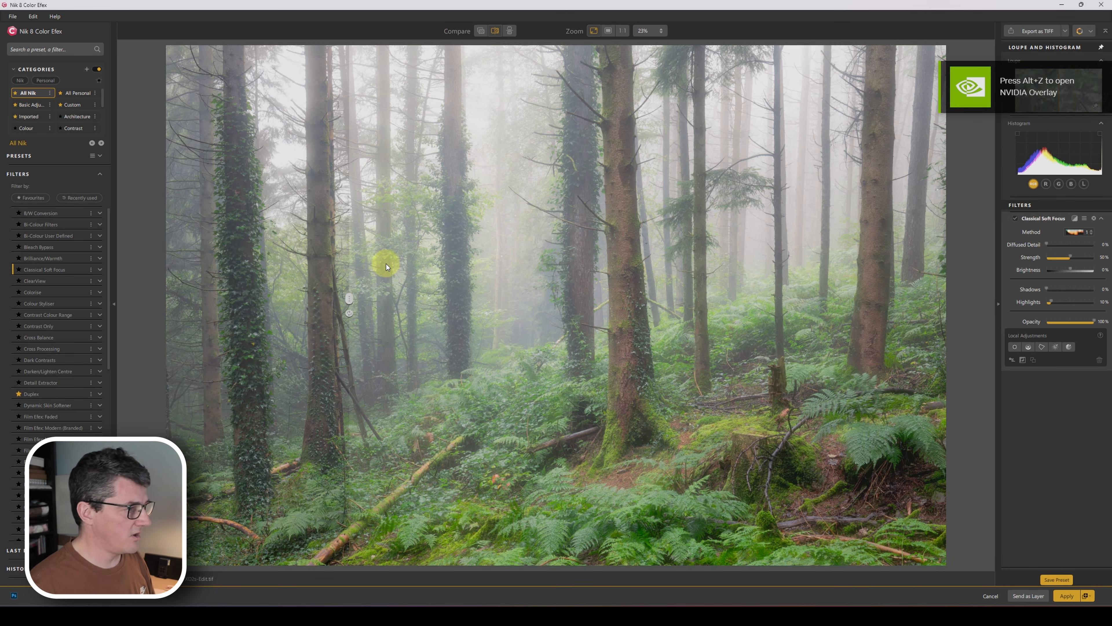
{"action": "left_click_drag", "start_coordinate": [349, 300], "coordinate": [172, 308]}
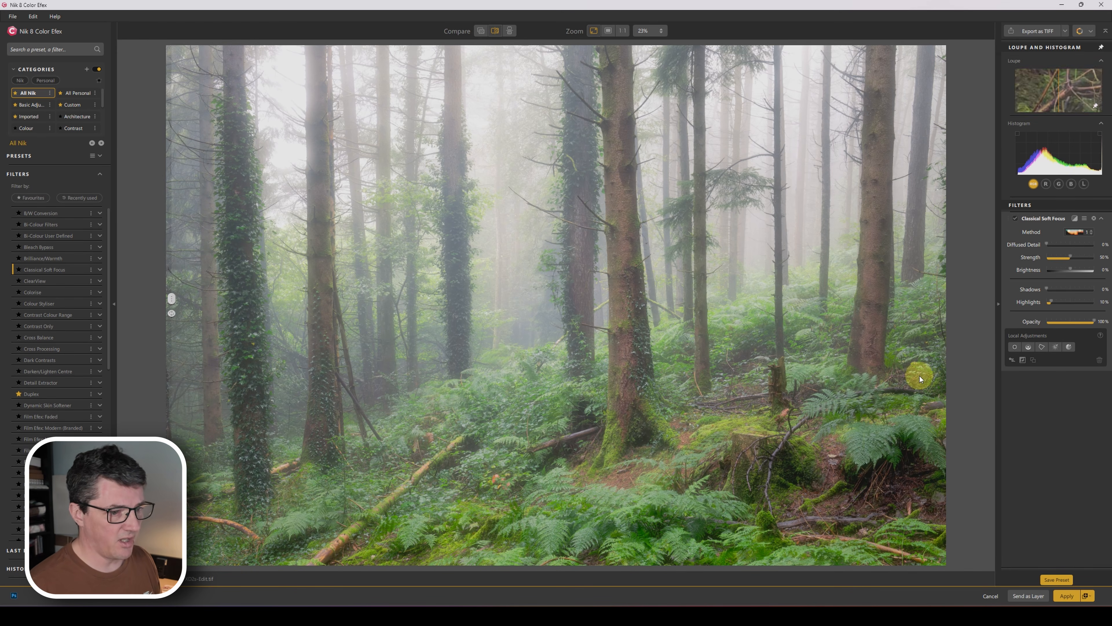
{"action": "left_click", "coordinate": [1014, 347]}
{"action": "left_click", "coordinate": [507, 160]}
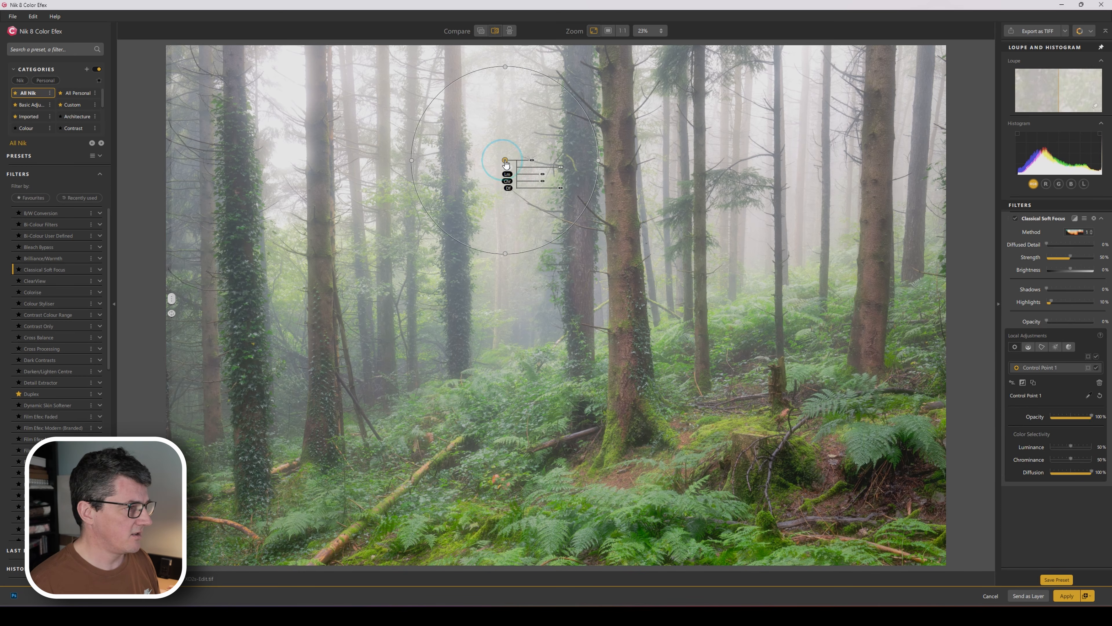
Step: Duplicate the control point over the misty gaps to make seven, and lower the upper-left point's opacity to 23%
{"action": "left_click_drag", "start_coordinate": [532, 160], "coordinate": [508, 110]}
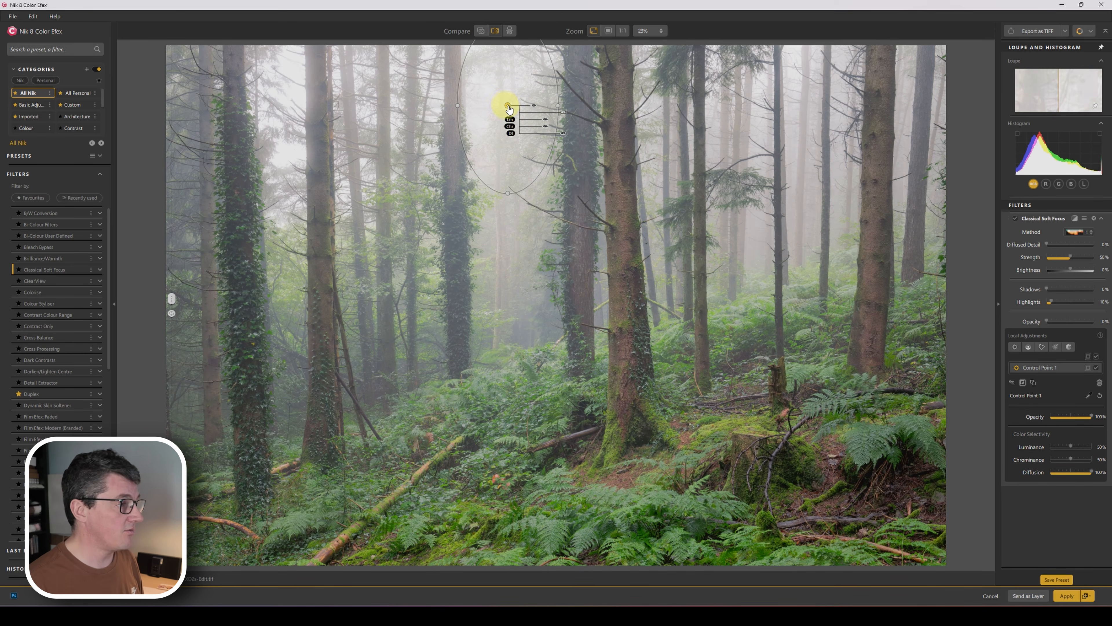
{"action": "left_click_drag", "start_coordinate": [508, 107], "coordinate": [288, 93]}
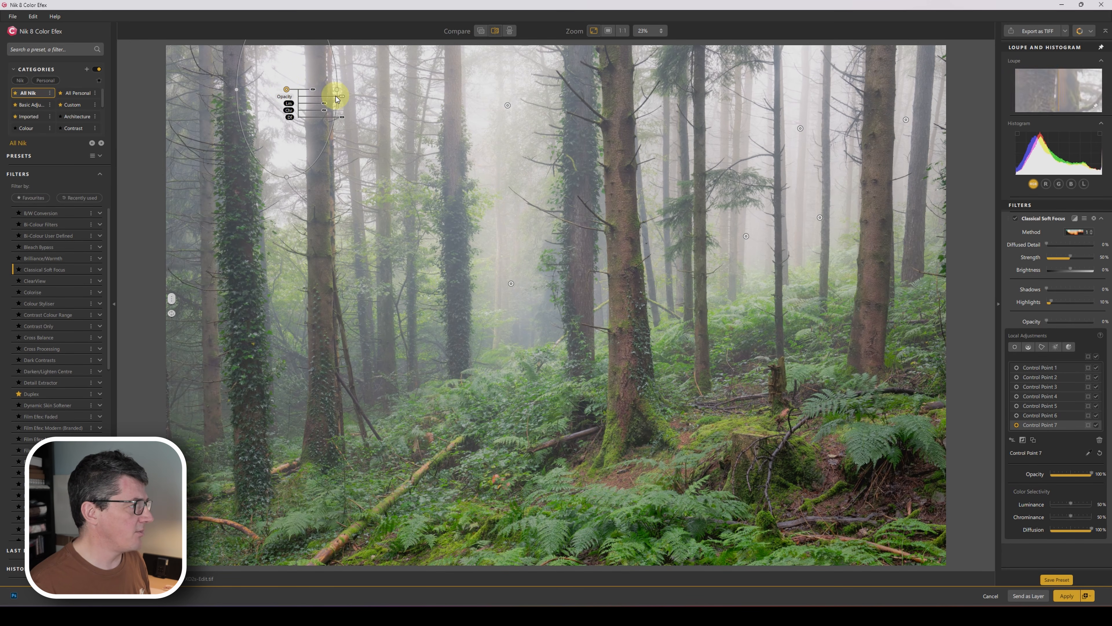
{"action": "left_click_drag", "start_coordinate": [342, 98], "coordinate": [311, 97]}
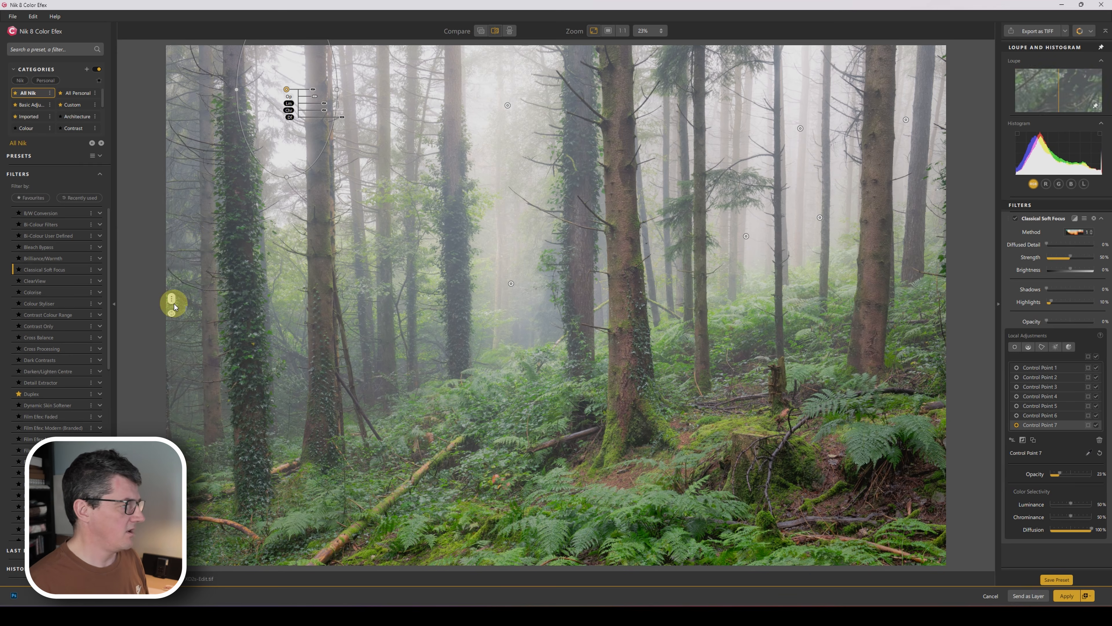
{"action": "left_click_drag", "start_coordinate": [173, 302], "coordinate": [431, 292]}
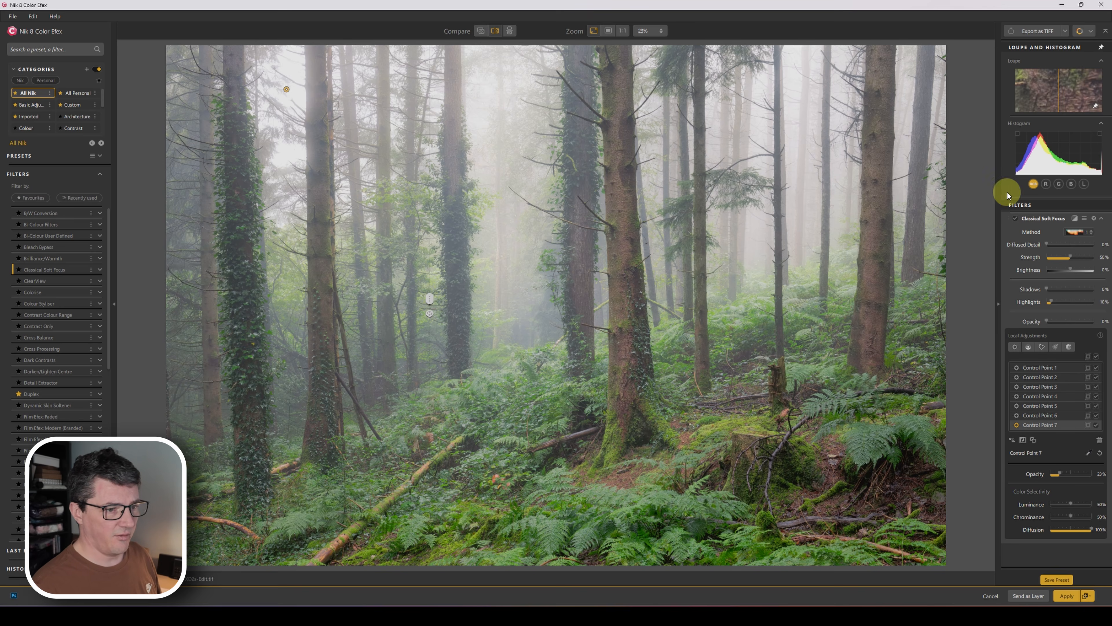
Step: Replace the Classical Soft Focus filter with Glamour Glow, and compare the glow with the original photo
{"action": "left_click", "coordinate": [1093, 218]}
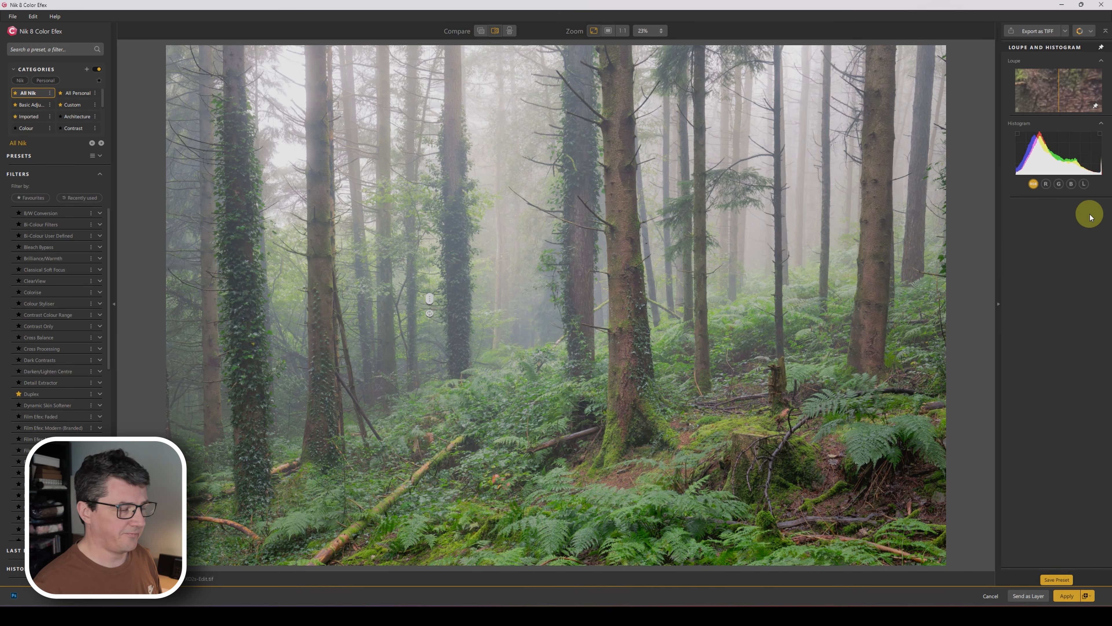
{"action": "scroll", "coordinate": [49, 409], "scroll_direction": "down", "scroll_amount": 3}
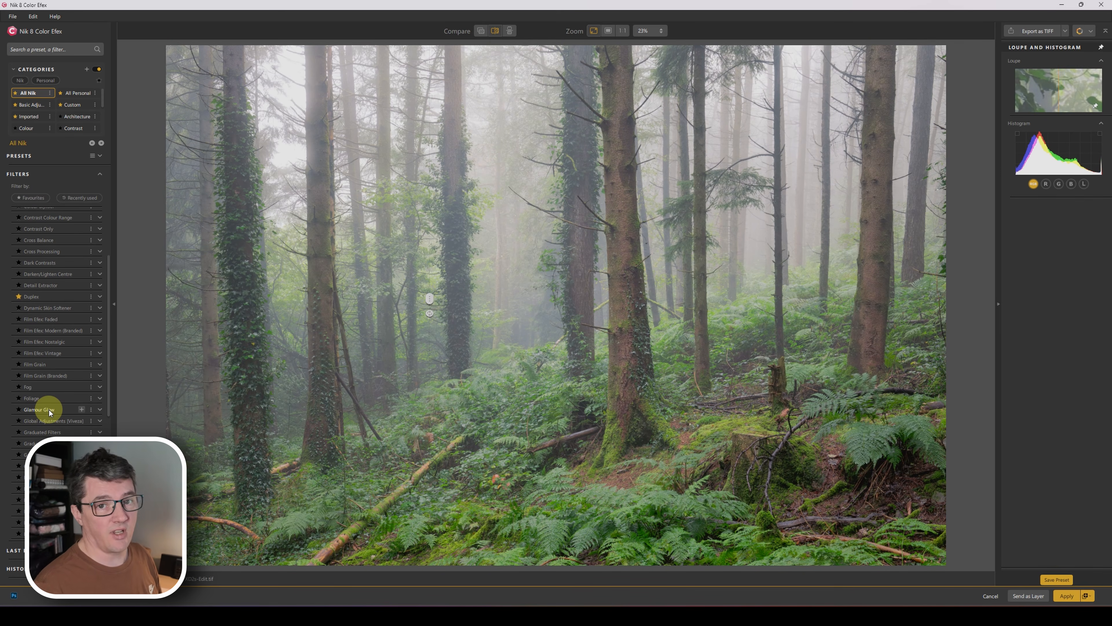
{"action": "left_click", "coordinate": [40, 411]}
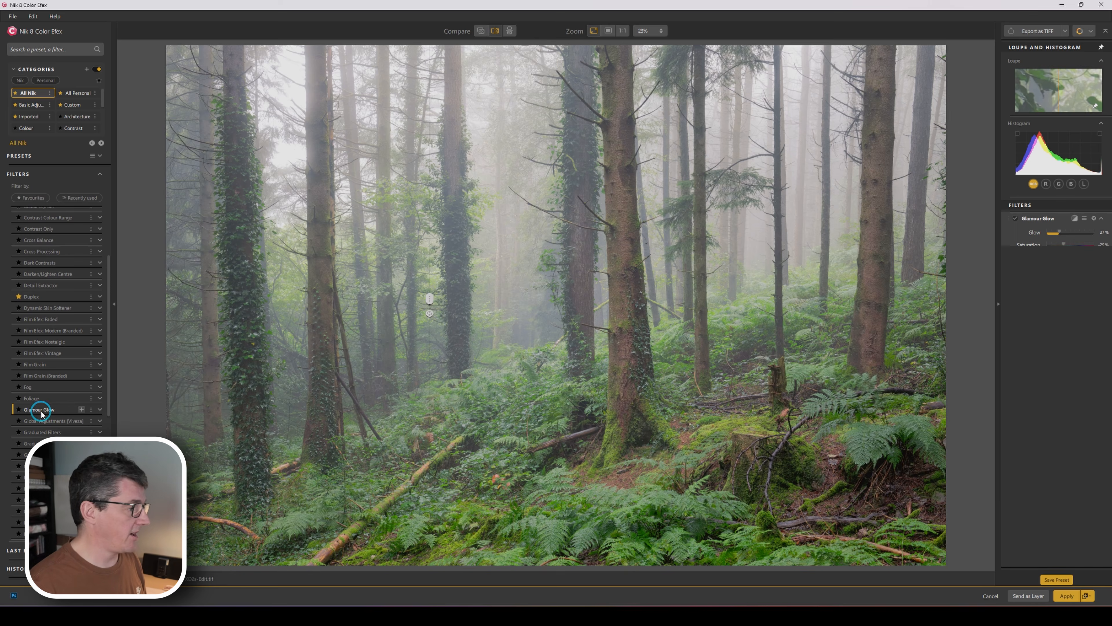
{"action": "mouse_move", "coordinate": [434, 302]}
{"action": "left_mouse_down"}
{"action": "mouse_move", "coordinate": [722, 308]}
{"action": "mouse_move", "coordinate": [156, 302]}
{"action": "left_mouse_up"}
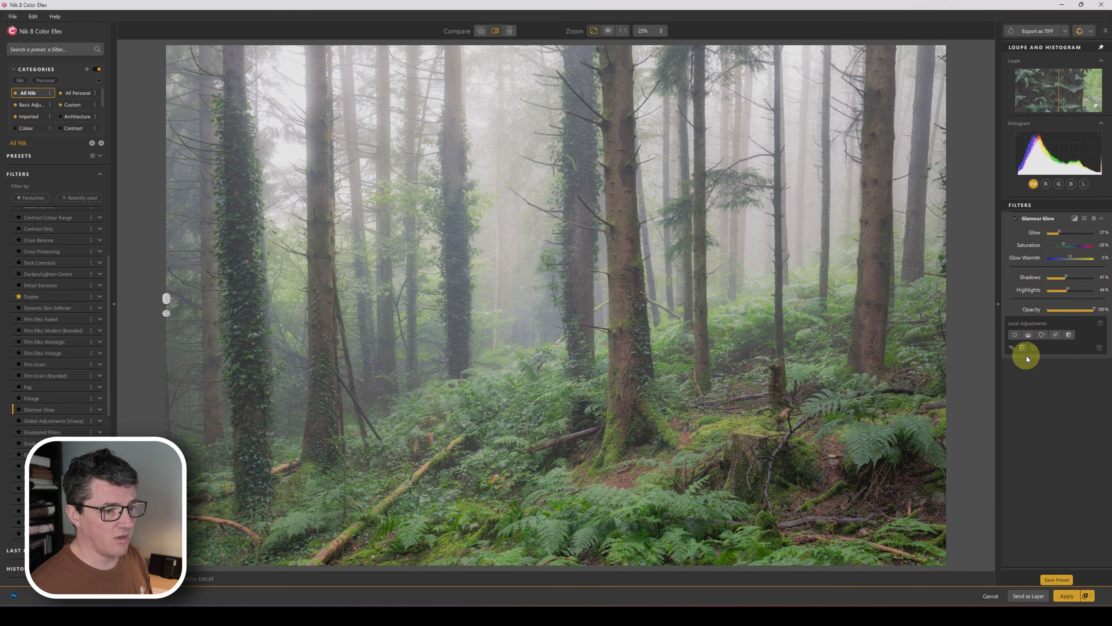
Step: Limit Glamour Glow to the mist with seven control points spread over the gaps between the trees, and compare the result
{"action": "left_click", "coordinate": [509, 153]}
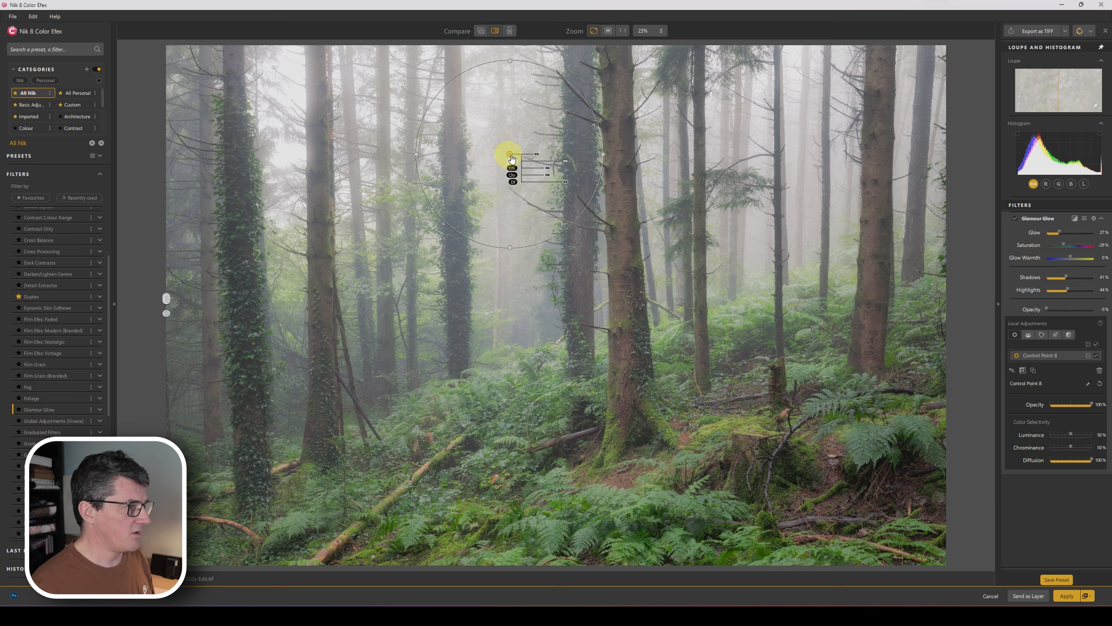
{"action": "left_click_drag", "start_coordinate": [601, 151], "coordinate": [907, 97]}
{"action": "left_click", "coordinate": [511, 155]}
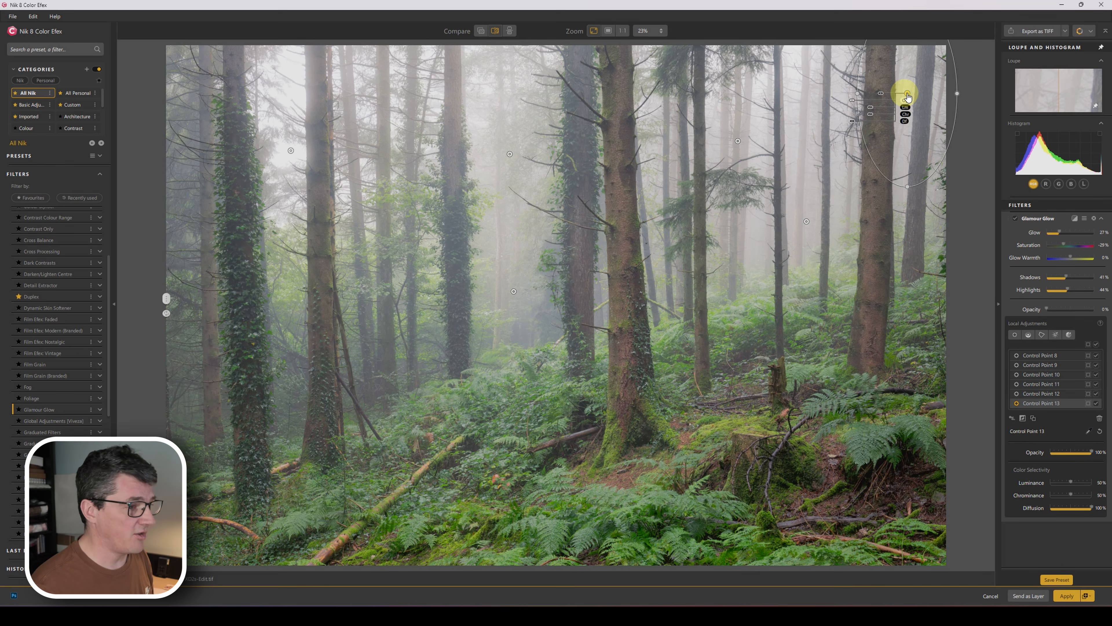
{"action": "left_click_drag", "start_coordinate": [907, 94], "coordinate": [536, 342]}
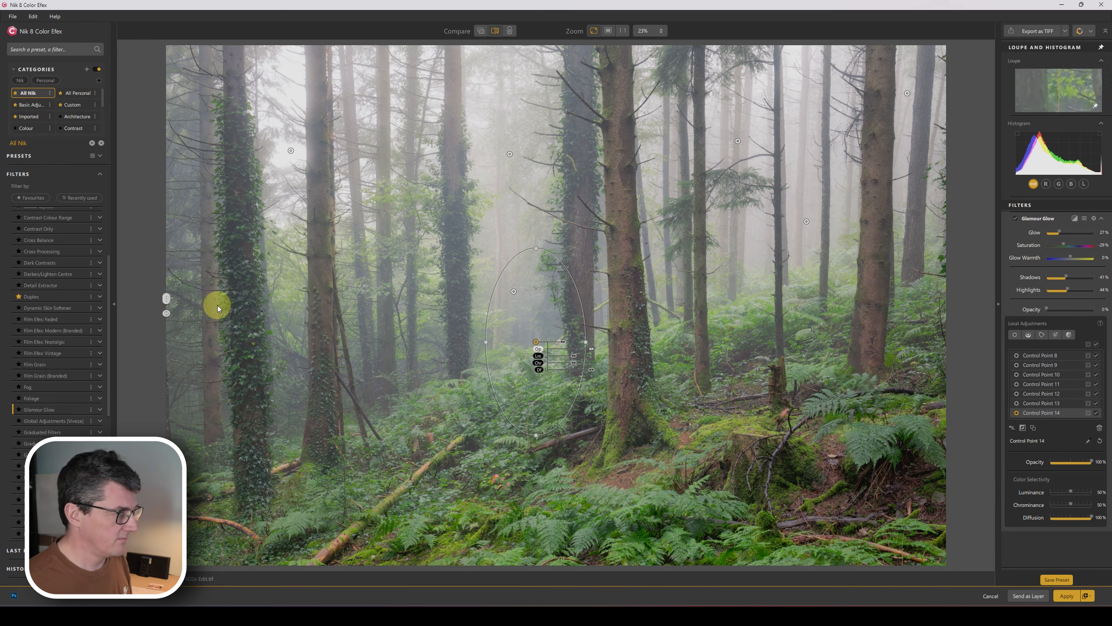
{"action": "left_click_drag", "start_coordinate": [168, 298], "coordinate": [254, 324]}
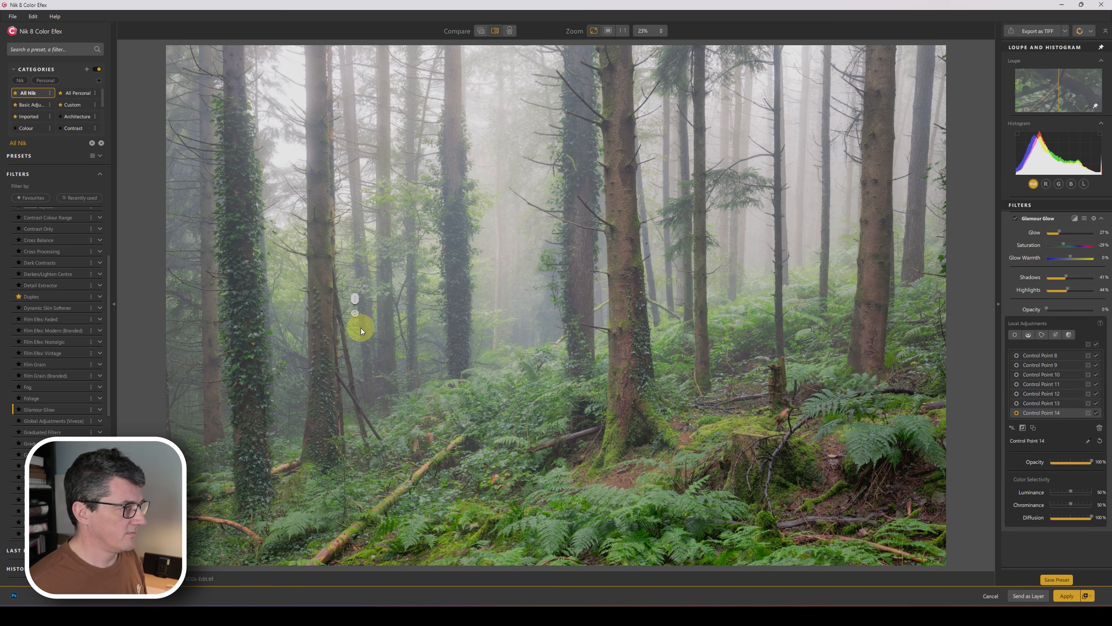
{"action": "left_click_drag", "start_coordinate": [361, 330], "coordinate": [177, 348]}
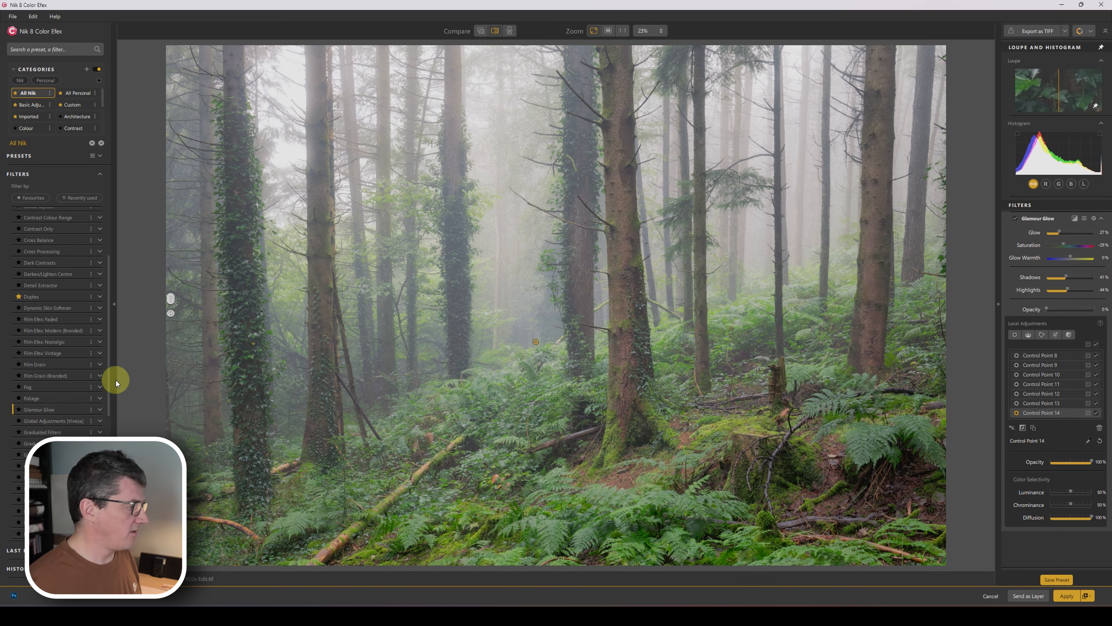
Step: Add Detail Extractor as a second filter, and place a control point on the lower trunk of the central tree
{"action": "scroll", "coordinate": [72, 362], "scroll_direction": "up", "scroll_amount": 3}
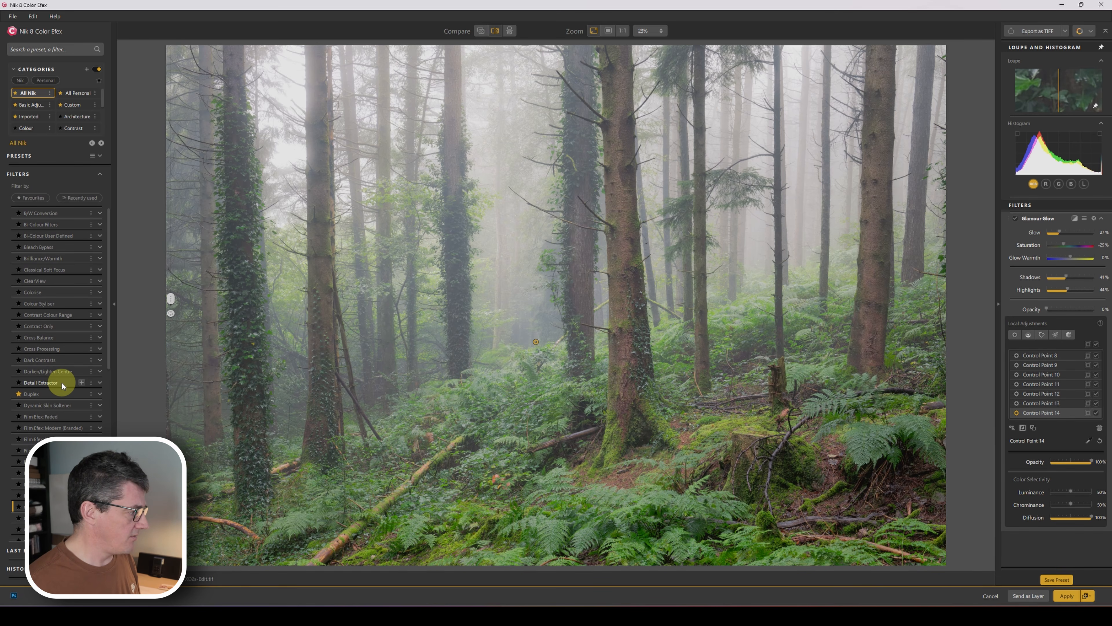
{"action": "left_click", "coordinate": [81, 384]}
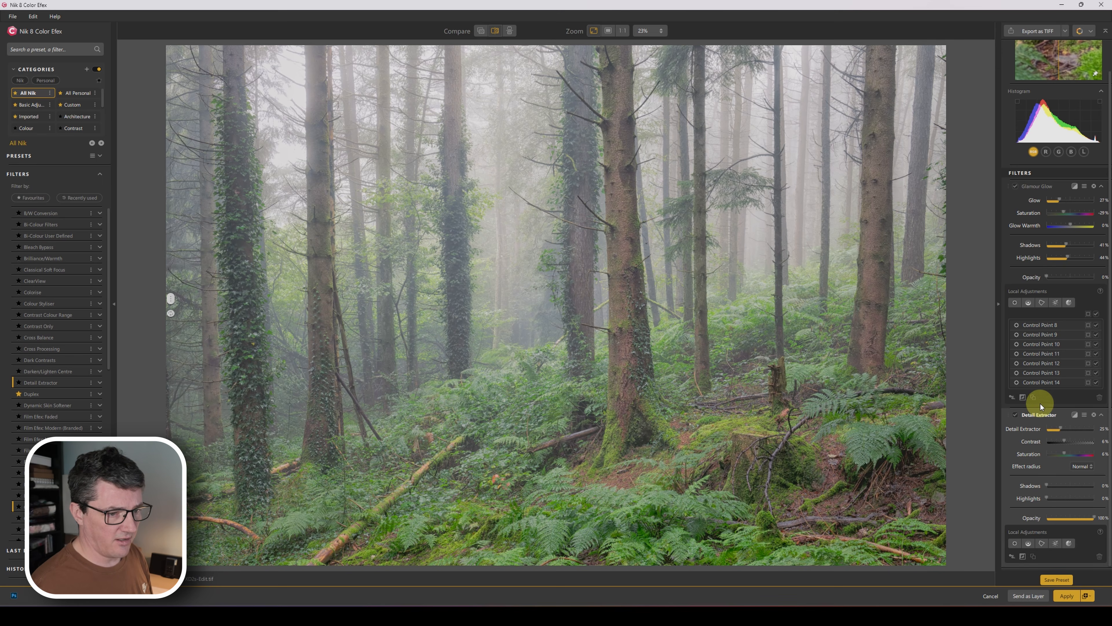
{"action": "left_click", "coordinate": [1101, 187]}
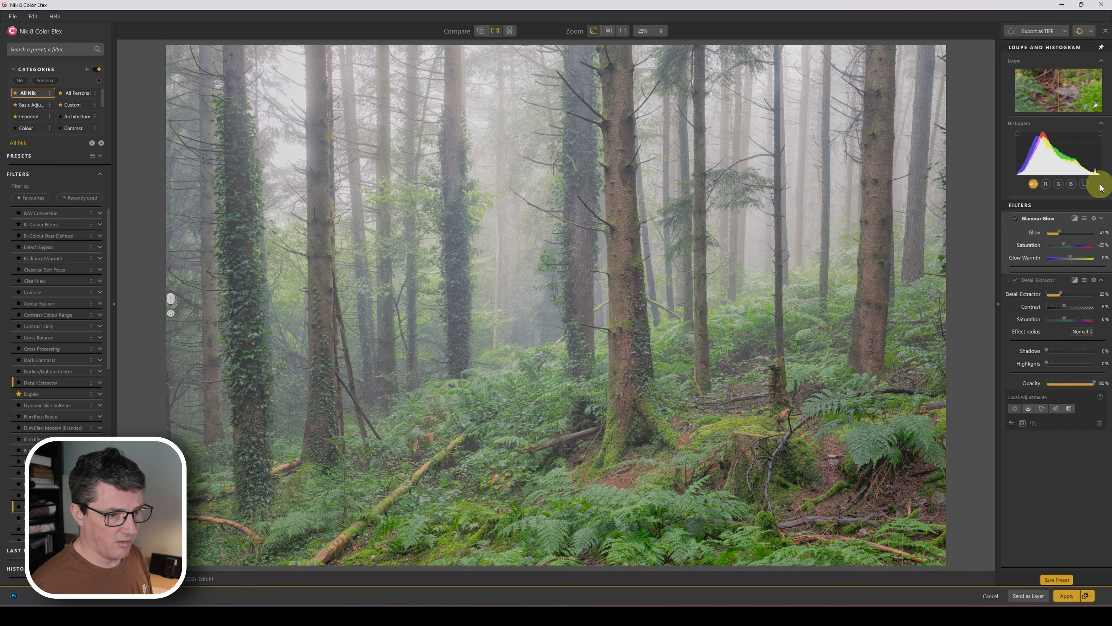
{"action": "left_click", "coordinate": [1015, 362]}
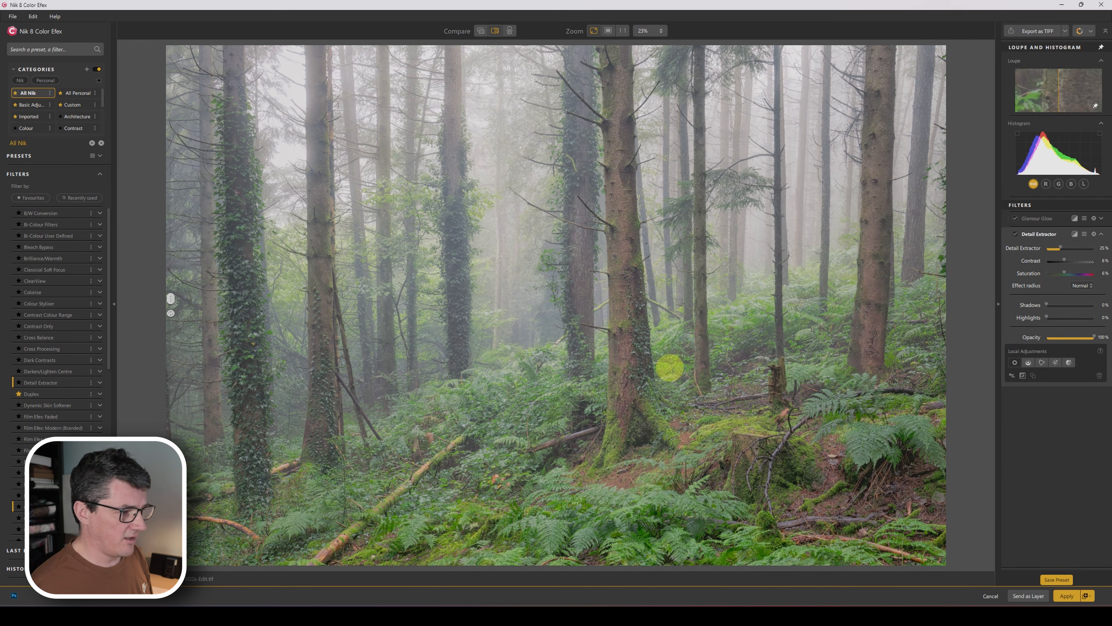
{"action": "left_click", "coordinate": [636, 362]}
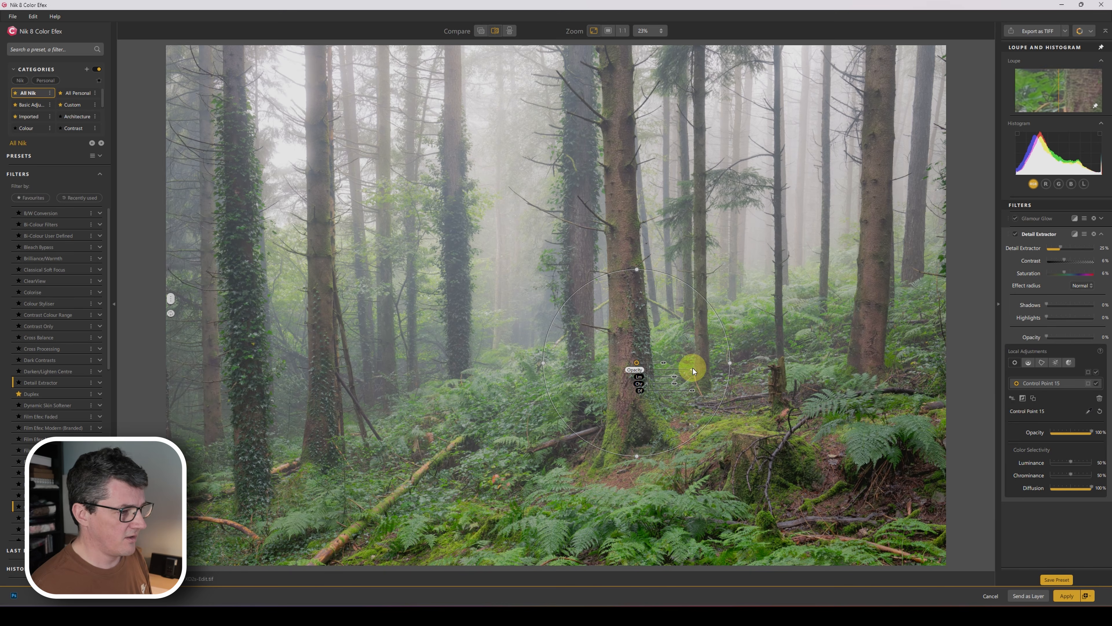
Step: Add Detail Extractor control points along the central trunk, the bare trunk at left and the ivy-covered trunk beside it
{"action": "left_click_drag", "start_coordinate": [664, 365], "coordinate": [617, 79]}
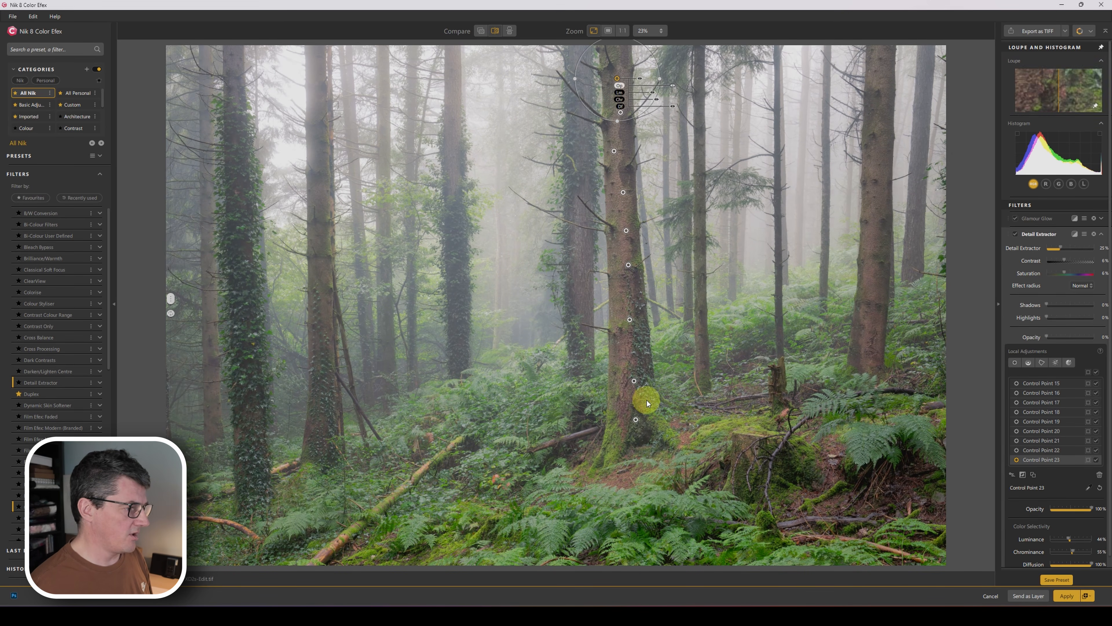
{"action": "left_click_drag", "start_coordinate": [634, 381], "coordinate": [318, 85]}
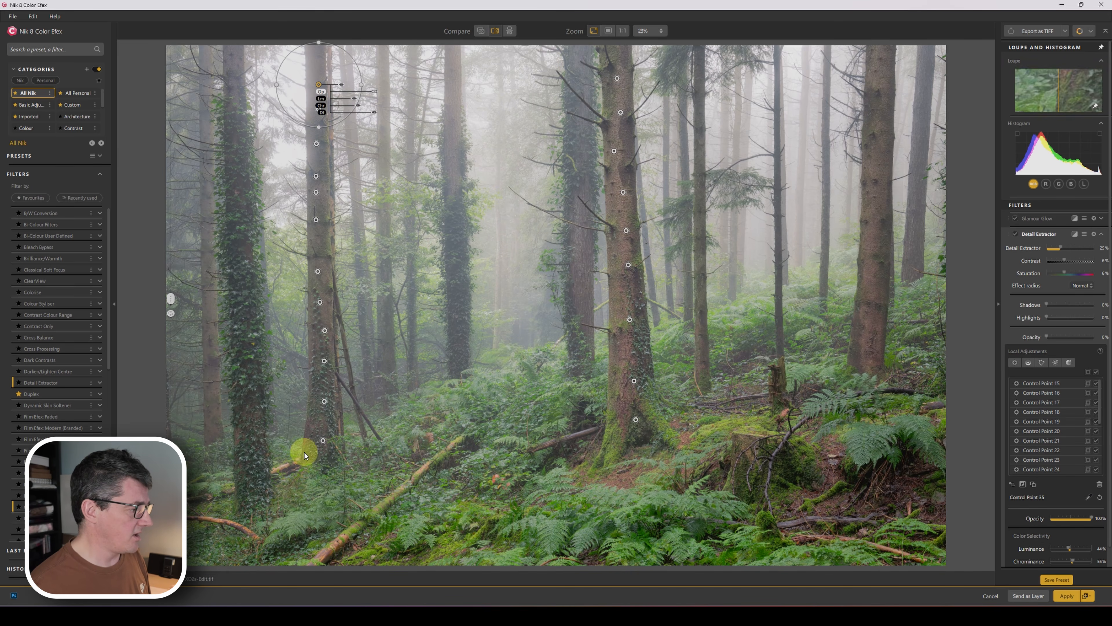
{"action": "left_click_drag", "start_coordinate": [322, 440], "coordinate": [242, 219]}
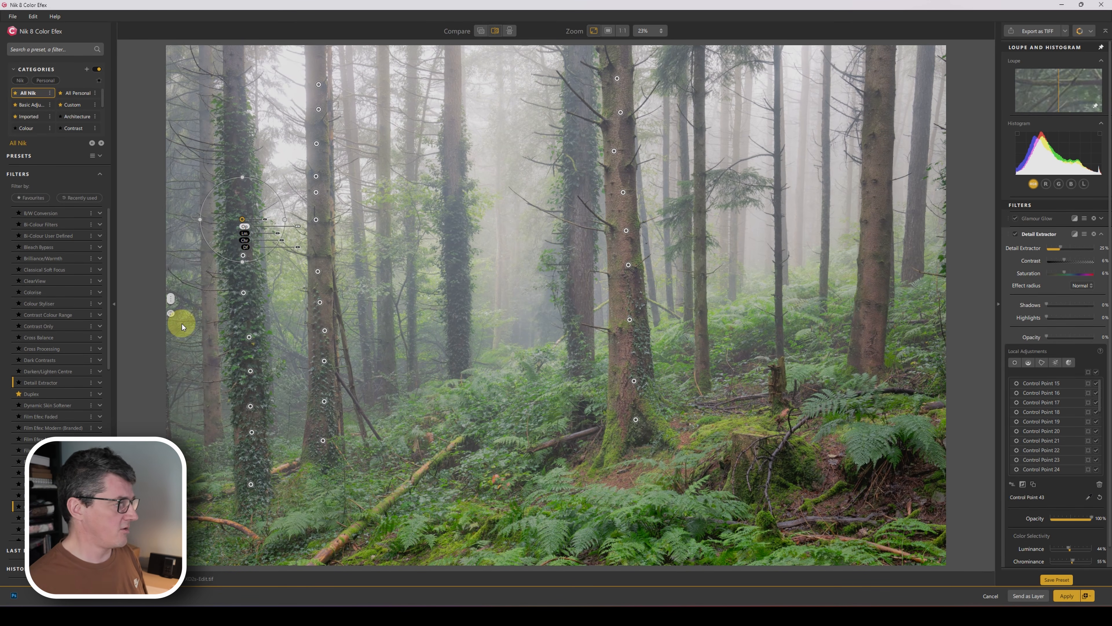
Step: Apply the Color Efex edit to the photo, and reduce the Nik 8 Color Efex layer's opacity to 49%
{"action": "left_click_drag", "start_coordinate": [171, 299], "coordinate": [123, 383]}
{"action": "left_click", "coordinate": [1067, 595]}
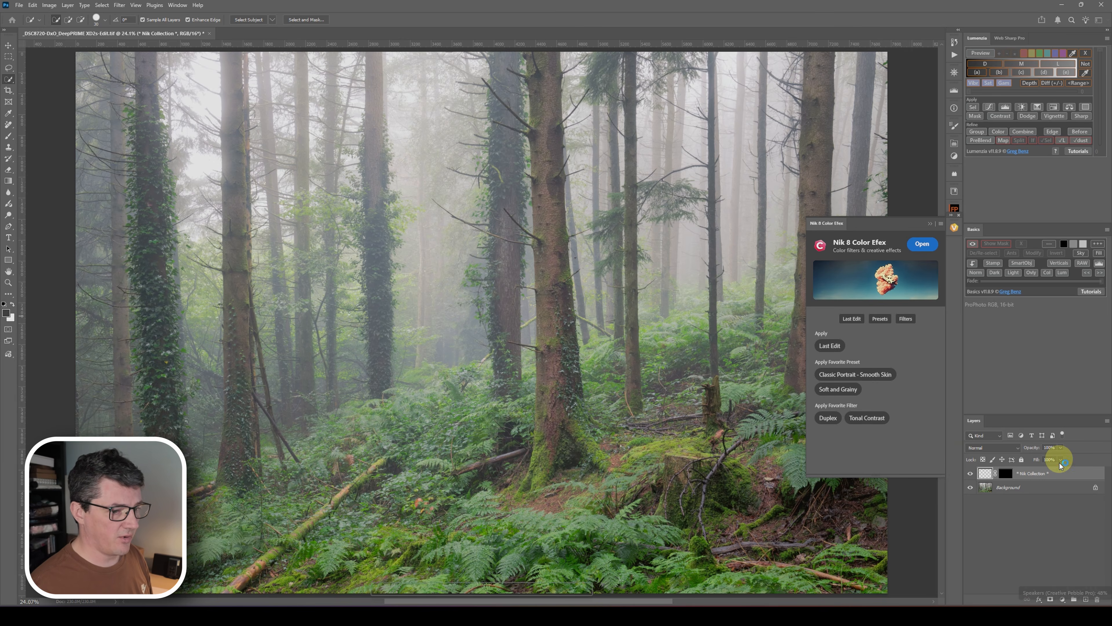
{"action": "left_click", "coordinate": [1062, 447]}
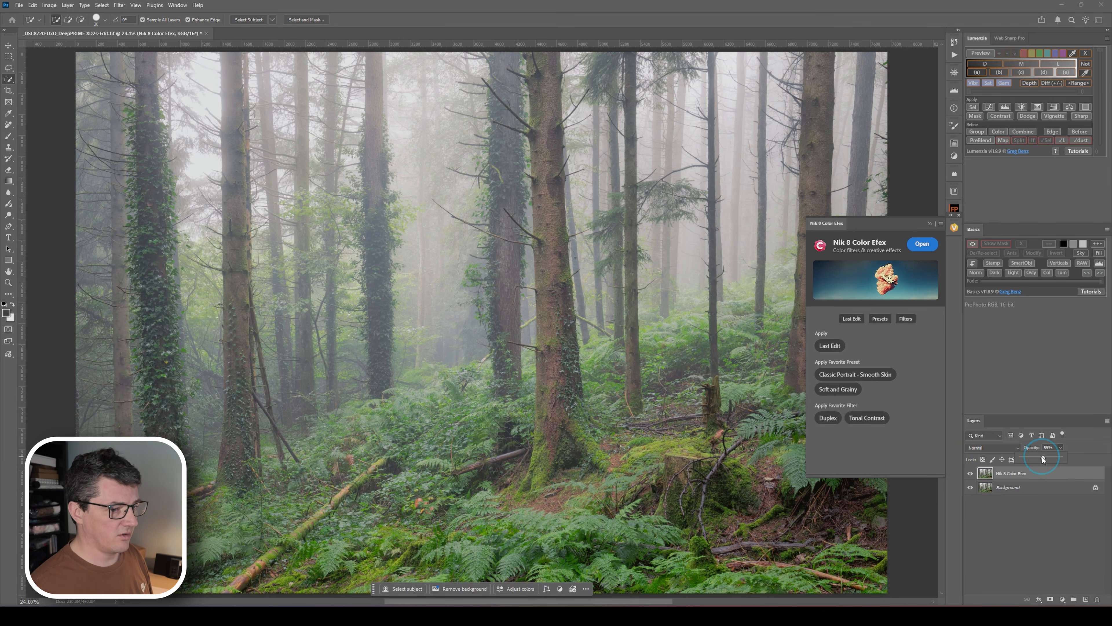
{"action": "left_click_drag", "start_coordinate": [1062, 459], "coordinate": [1032, 459]}
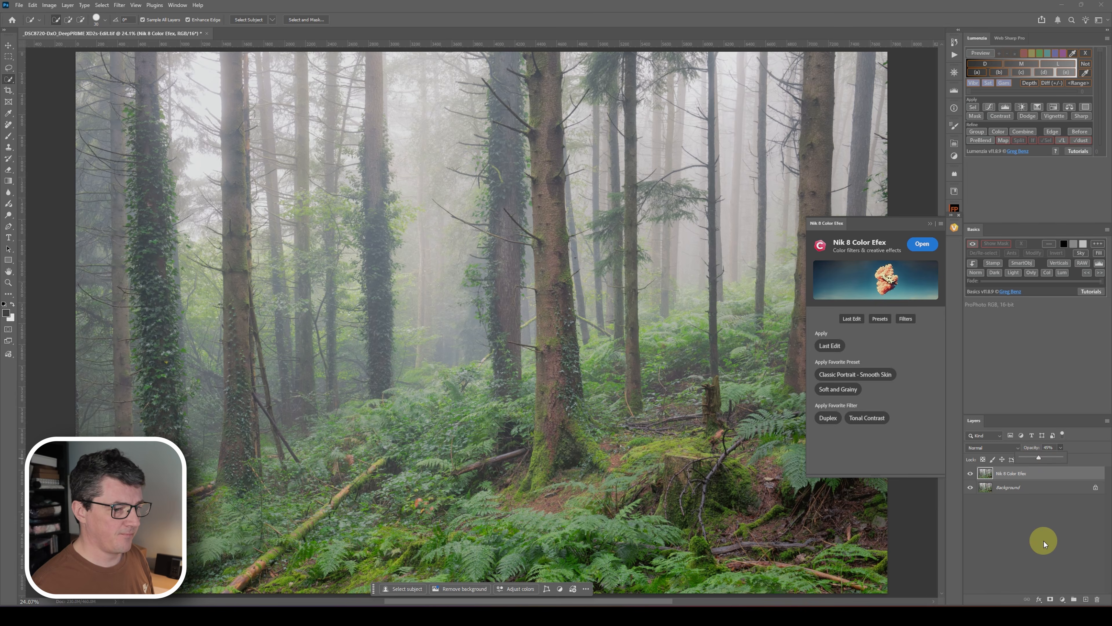
{"action": "left_click", "coordinate": [1044, 540]}
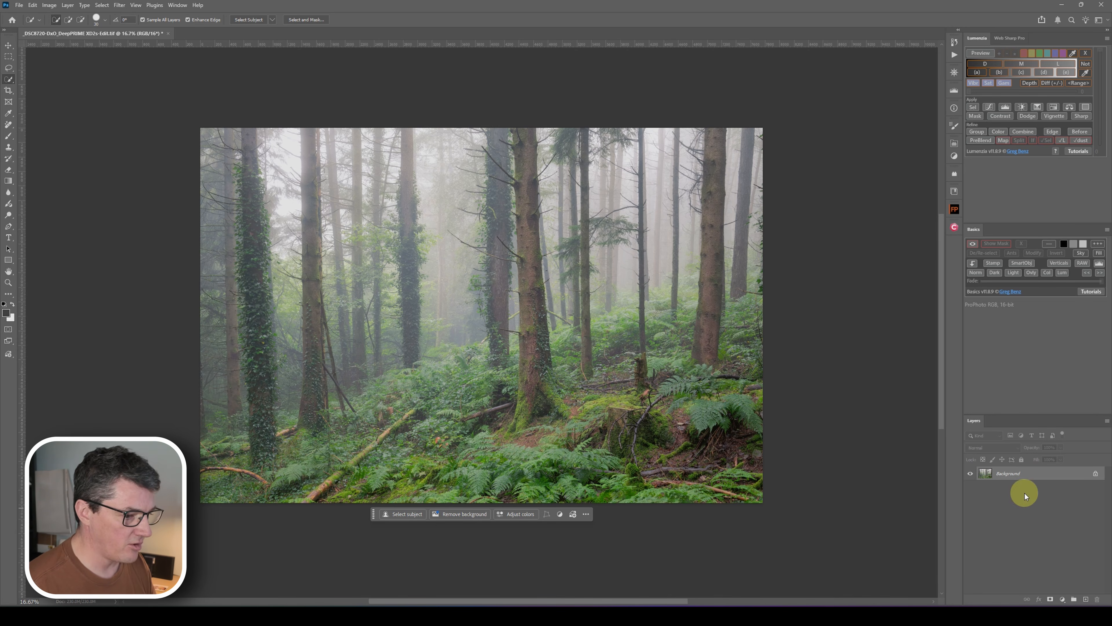
Step: Duplicate the Background layer and apply a Gaussian Blur with a 50-pixel radius to the copy
{"action": "left_click", "coordinate": [1021, 477]}
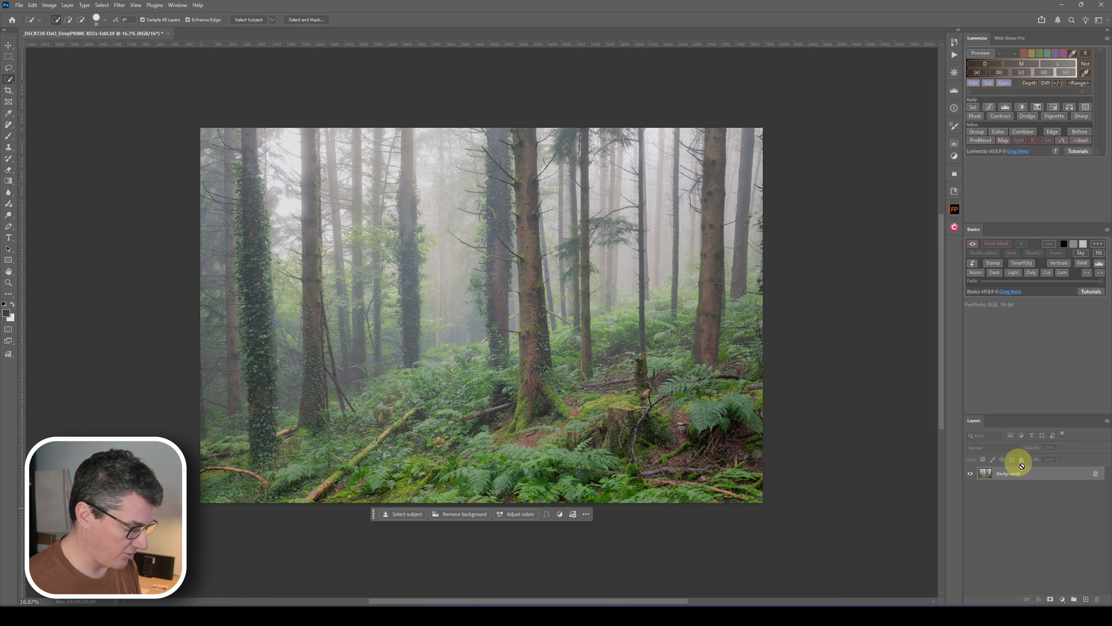
{"action": "key", "text": "ctrl+j"}
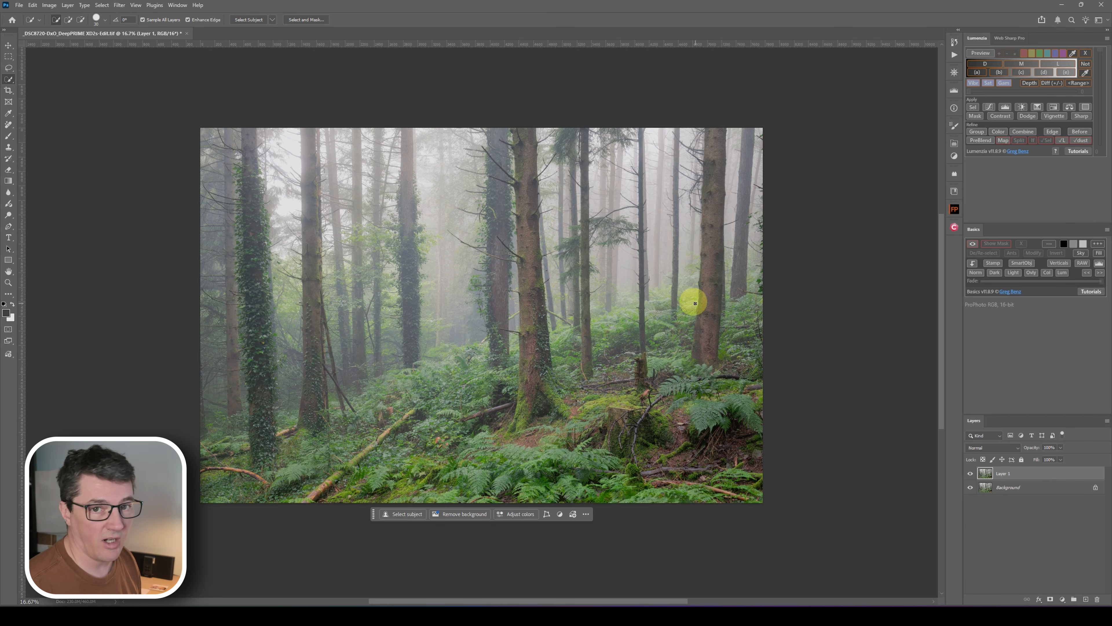
{"action": "left_click", "coordinate": [100, 5]}
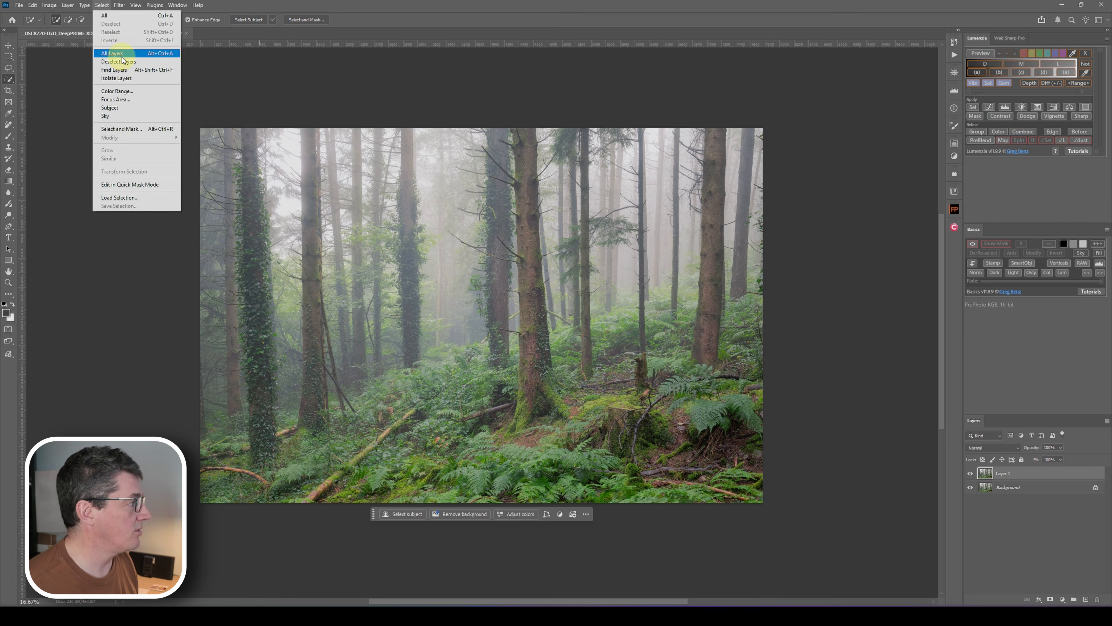
{"action": "left_click", "coordinate": [117, 131]}
{"action": "left_click", "coordinate": [119, 5]}
{"action": "mouse_move", "coordinate": [140, 134]}
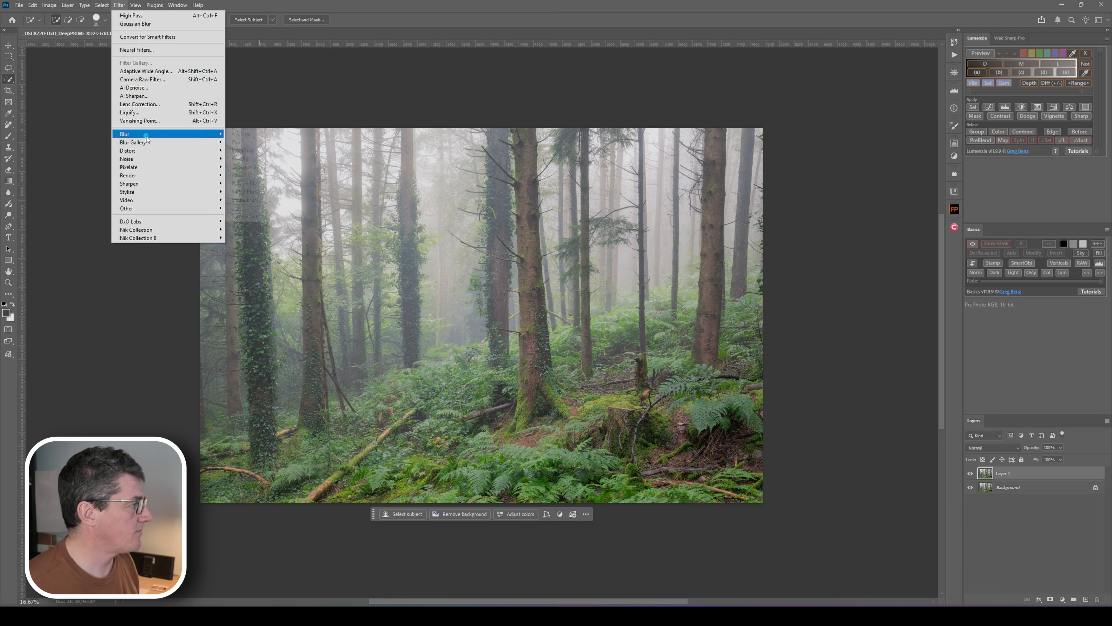
{"action": "left_click", "coordinate": [248, 166]}
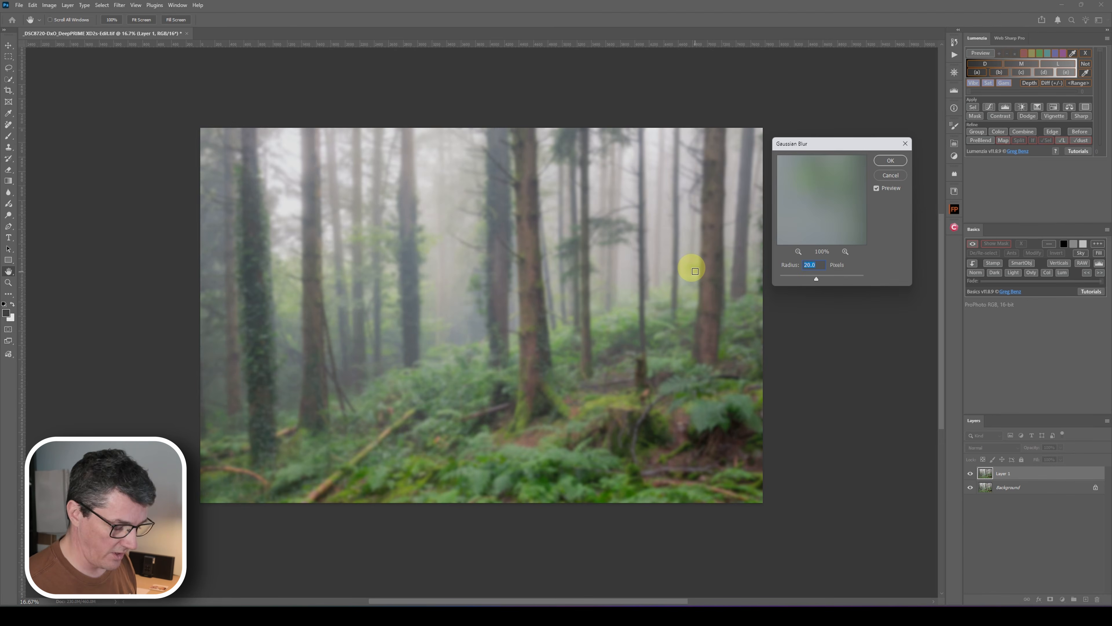
{"action": "type", "text": "50"}
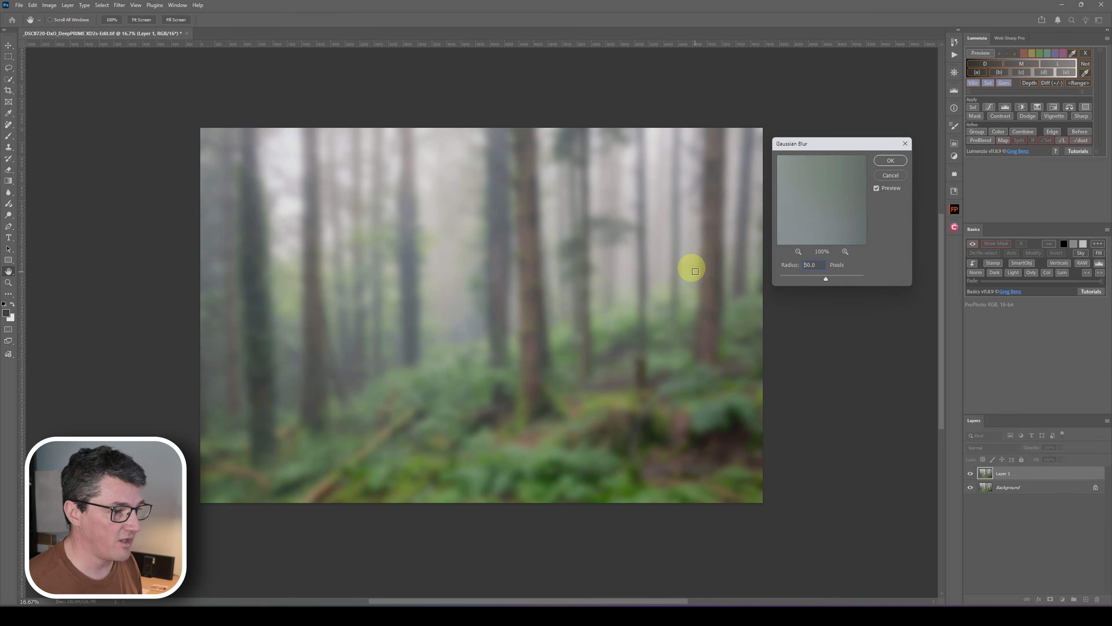
{"action": "key", "text": "Return"}
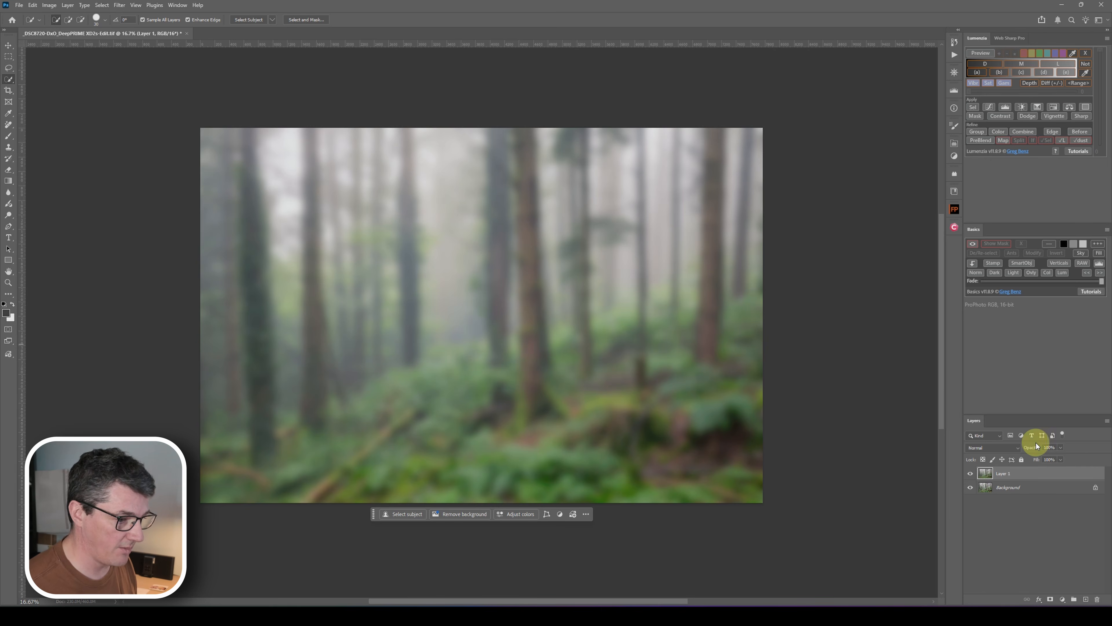
Step: Set the blurred layer's blend mode to Screen and lower its opacity to about 18%
{"action": "left_click", "coordinate": [1012, 447]}
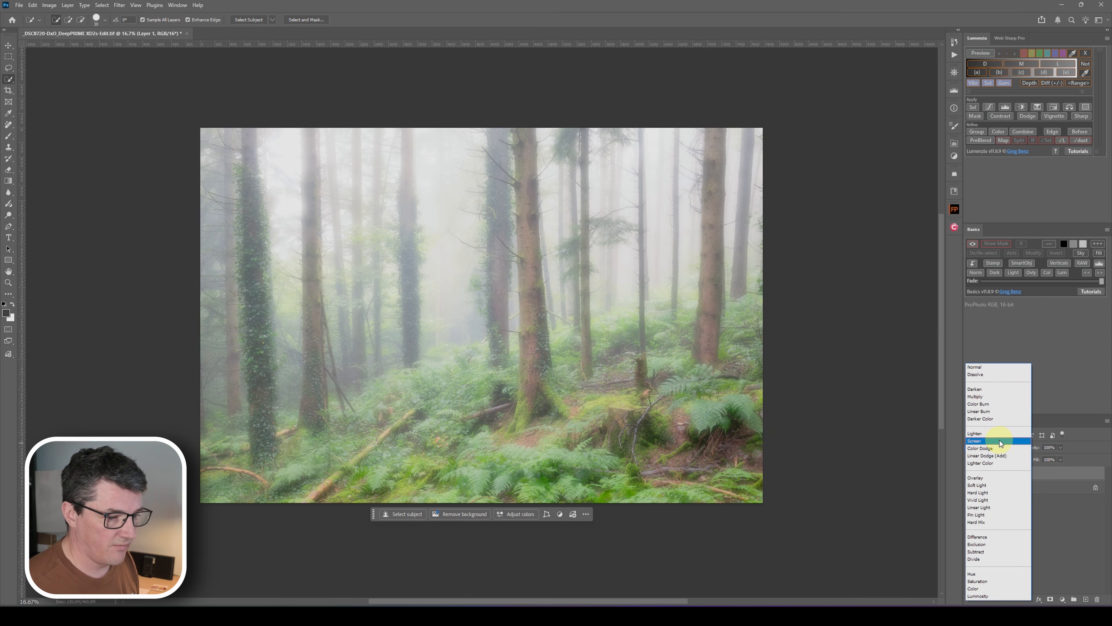
{"action": "left_click", "coordinate": [995, 440]}
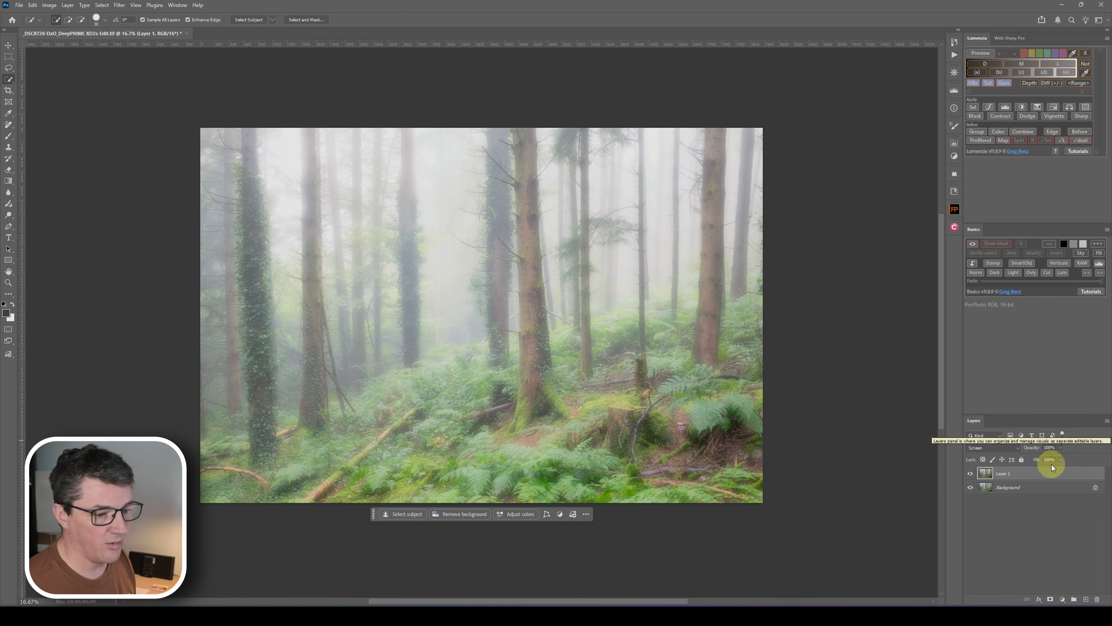
{"action": "left_click_drag", "start_coordinate": [1059, 449], "coordinate": [1031, 457]}
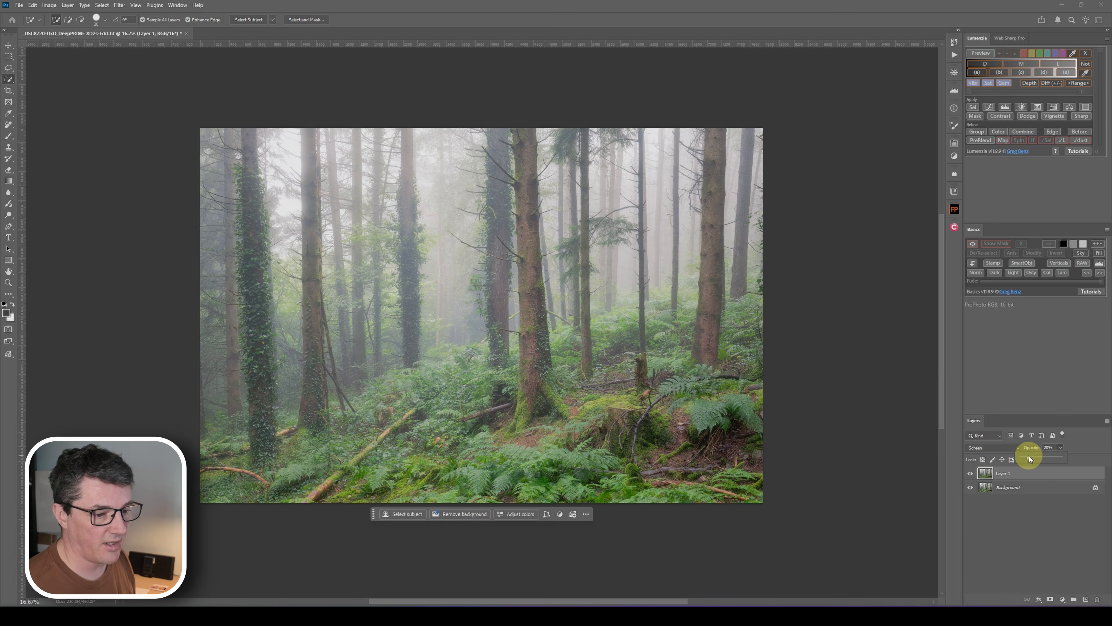
{"action": "left_click", "coordinate": [1026, 520]}
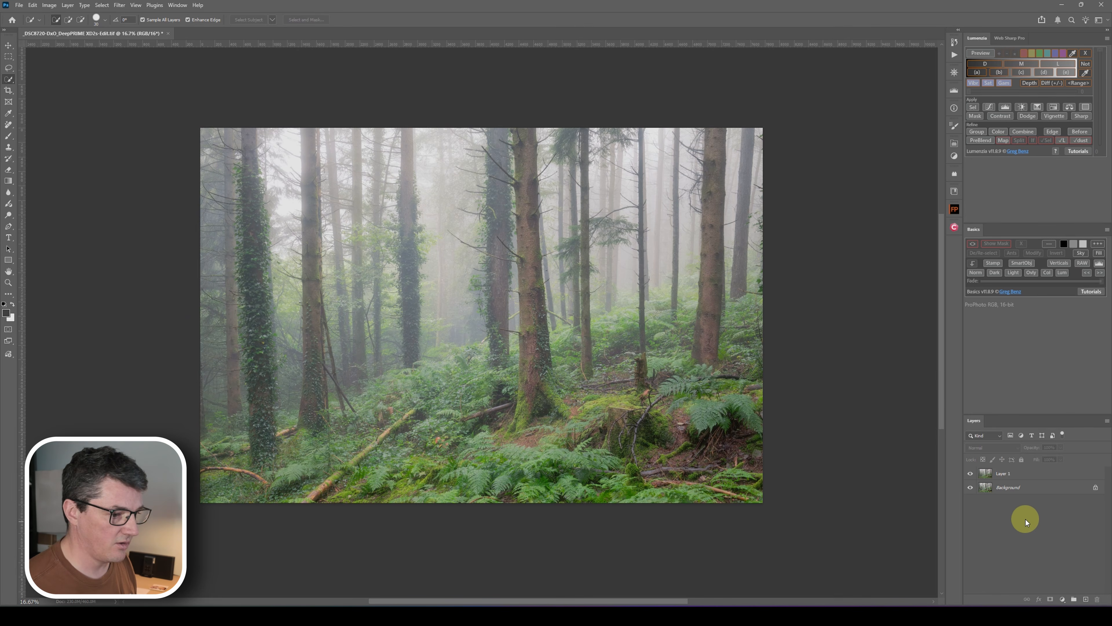
{"action": "left_click", "coordinate": [1043, 472]}
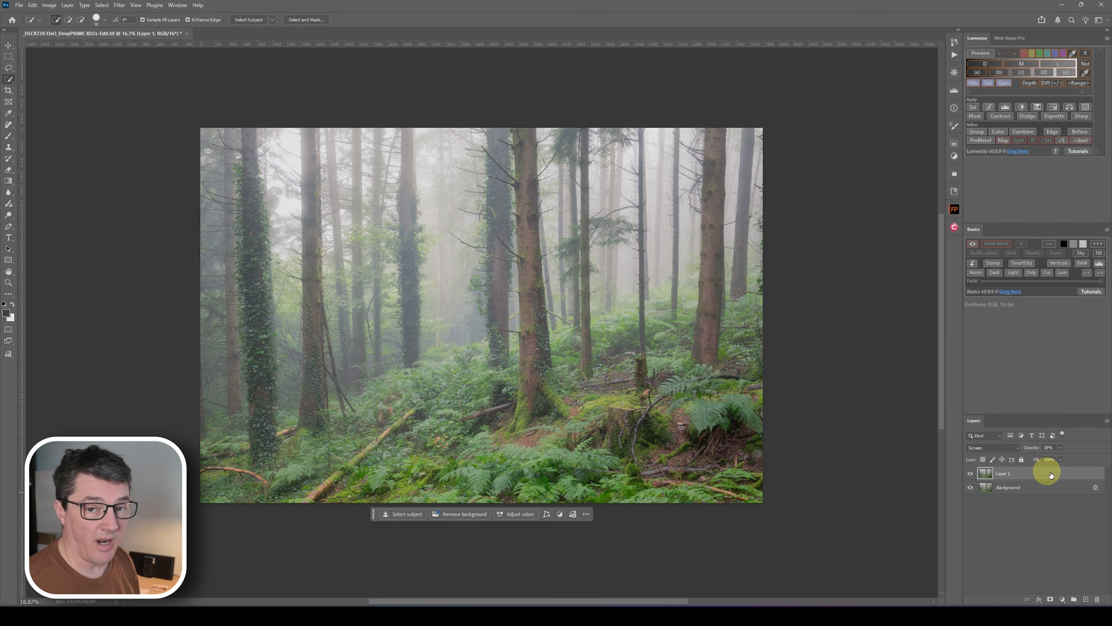
Step: Restrict the blurred layer with Blend If on the underlying layer, setting black to about 29 and splitting the white slider down to about 171
{"action": "double_click", "coordinate": [1051, 475]}
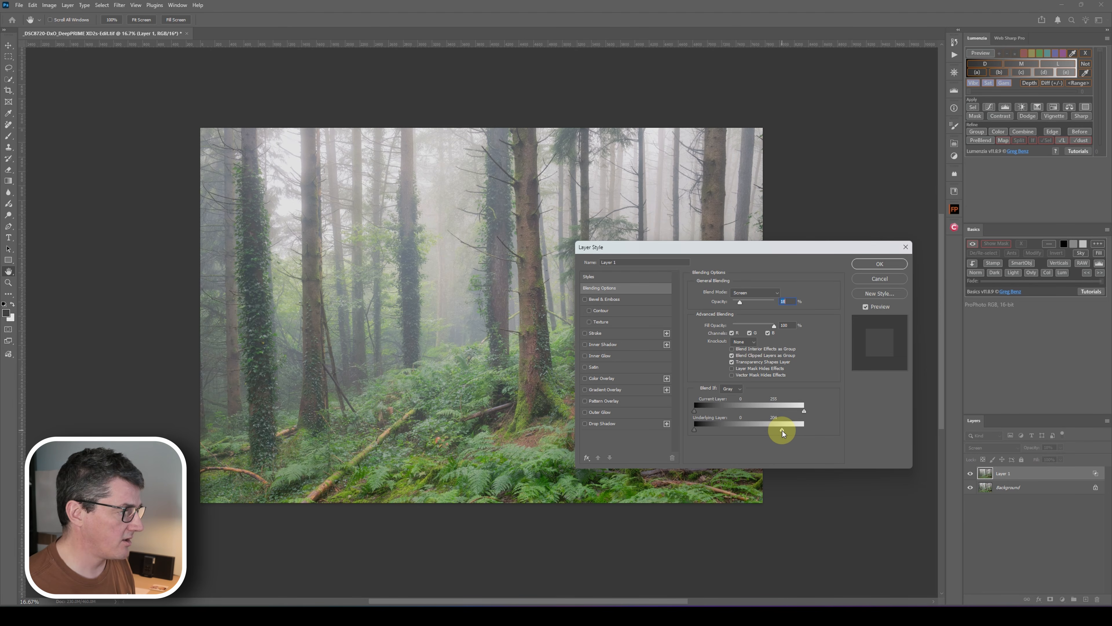
{"action": "mouse_move", "coordinate": [694, 430]}
{"action": "left_mouse_down"}
{"action": "mouse_move", "coordinate": [713, 430]}
{"action": "mouse_move", "coordinate": [698, 432]}
{"action": "left_mouse_up"}
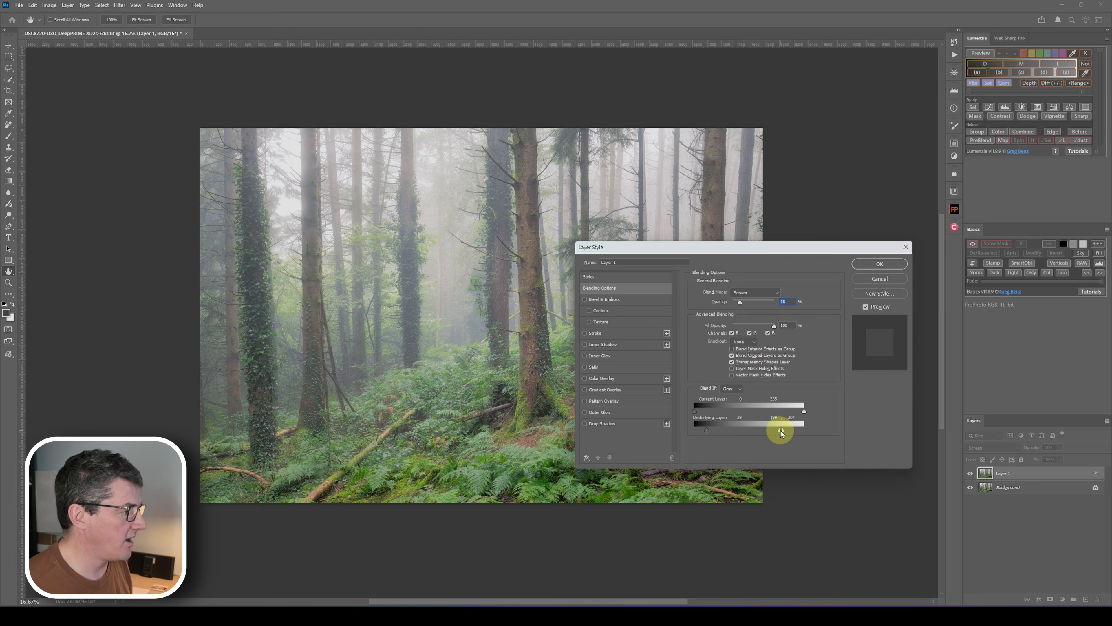
{"action": "left_click_drag", "start_coordinate": [766, 430], "coordinate": [766, 430]}
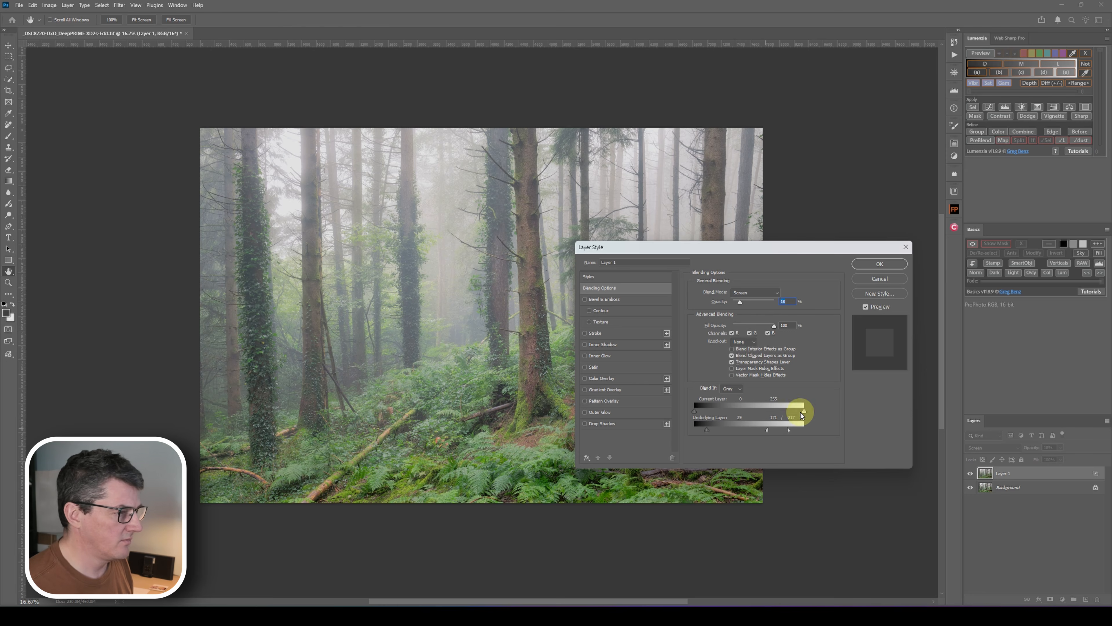
{"action": "left_click", "coordinate": [875, 261]}
{"action": "key", "text": "w"}
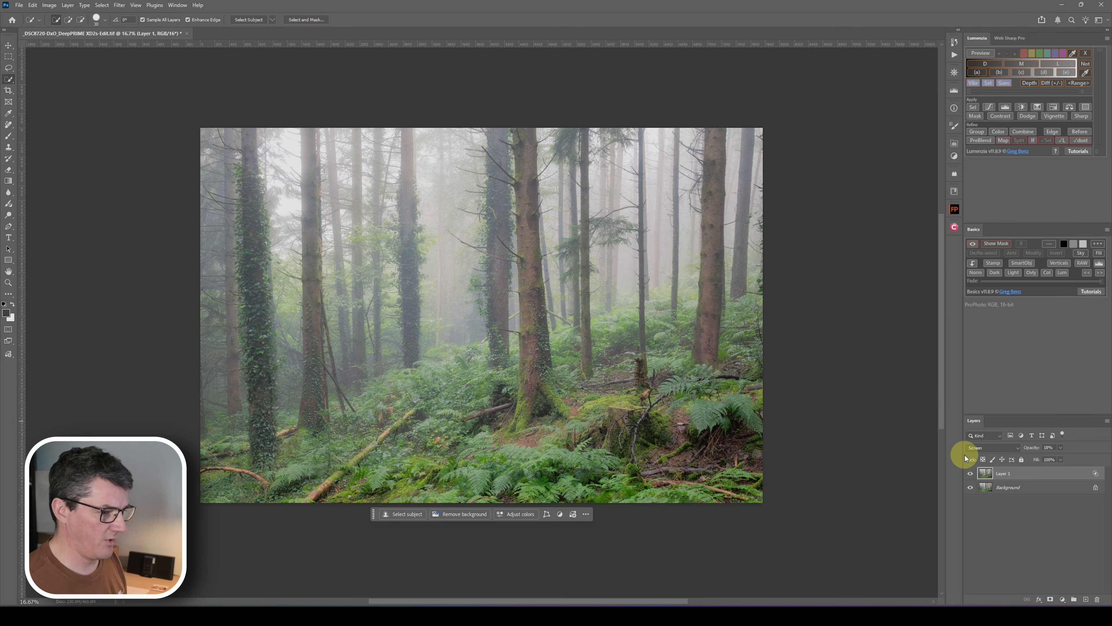
Step: Compare the whole photo with and without the blurred glow layer
{"action": "left_click", "coordinate": [969, 474]}
{"action": "left_click", "coordinate": [969, 474]}
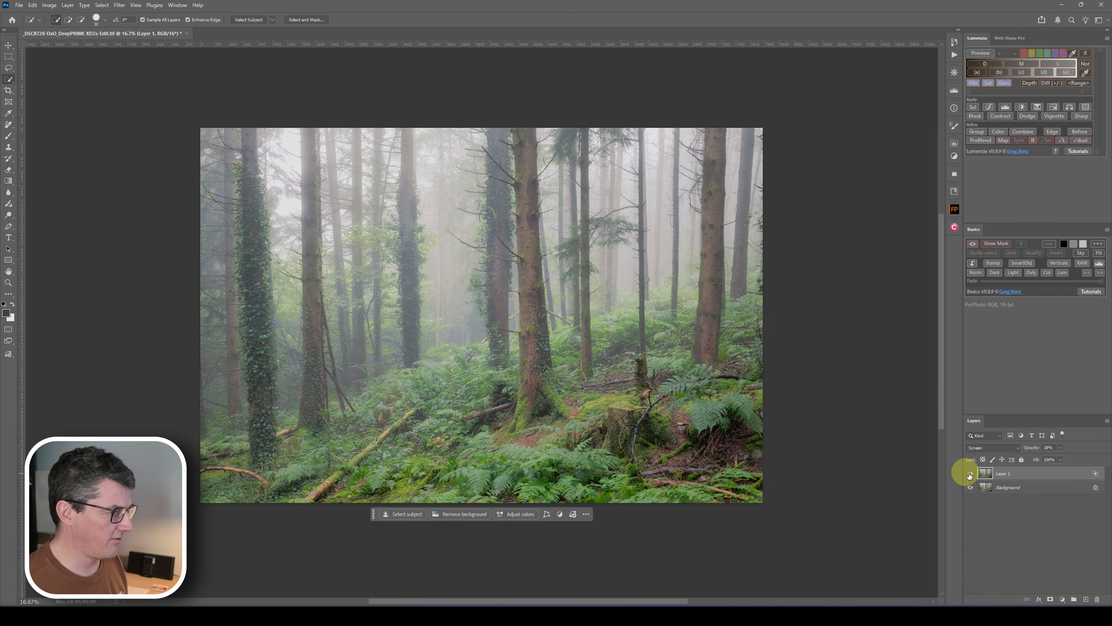
{"action": "left_click", "coordinate": [970, 473]}
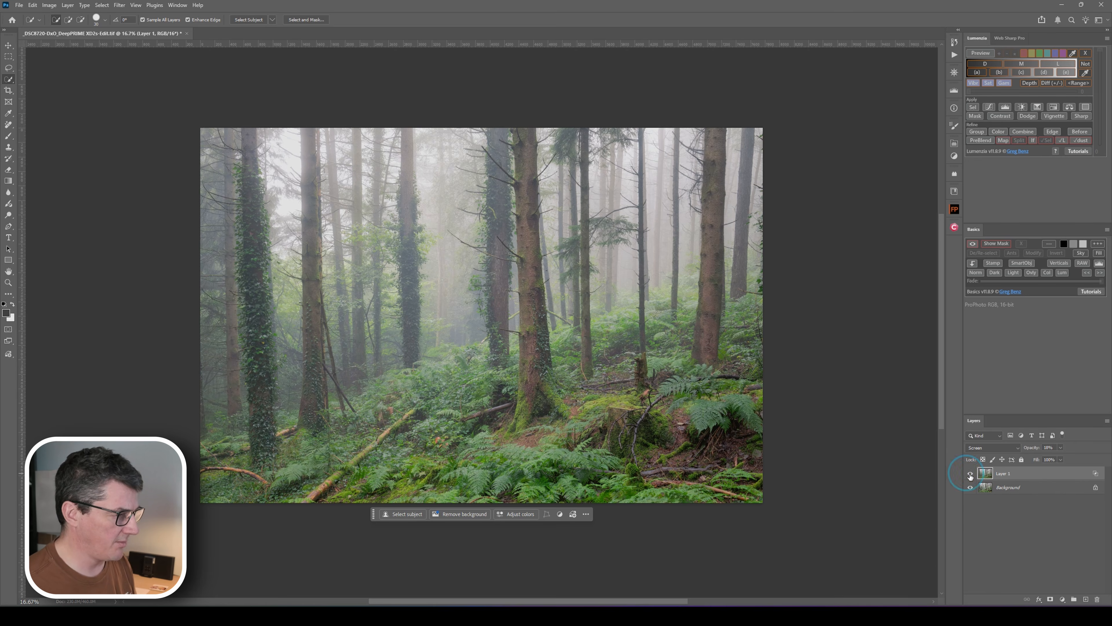
{"action": "left_click", "coordinate": [970, 474]}
{"action": "left_click", "coordinate": [970, 474]}
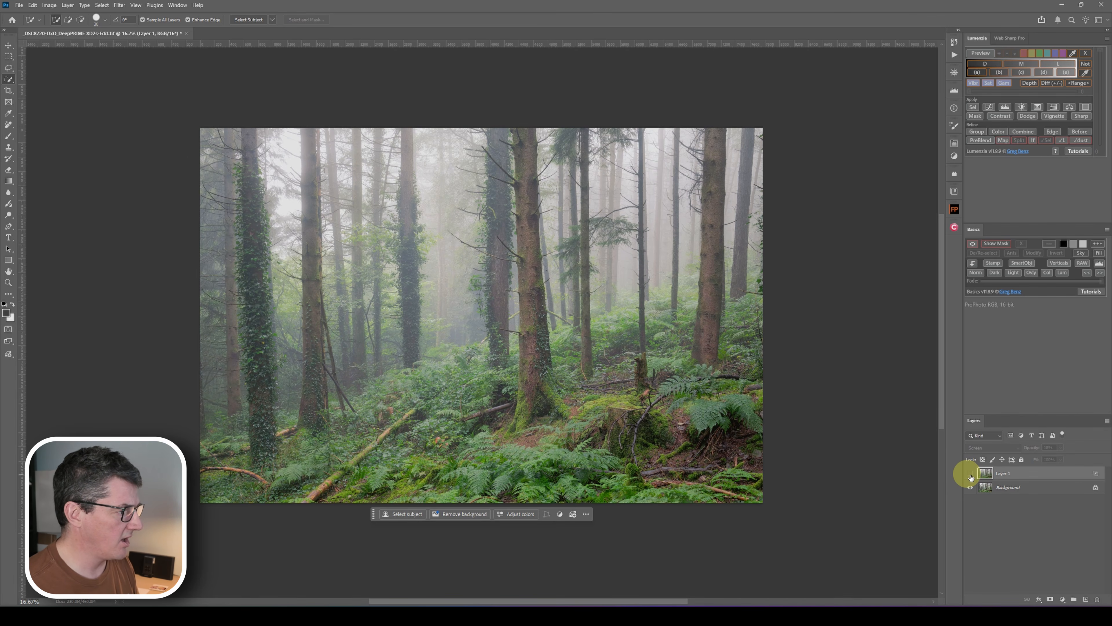
{"action": "left_click", "coordinate": [970, 474]}
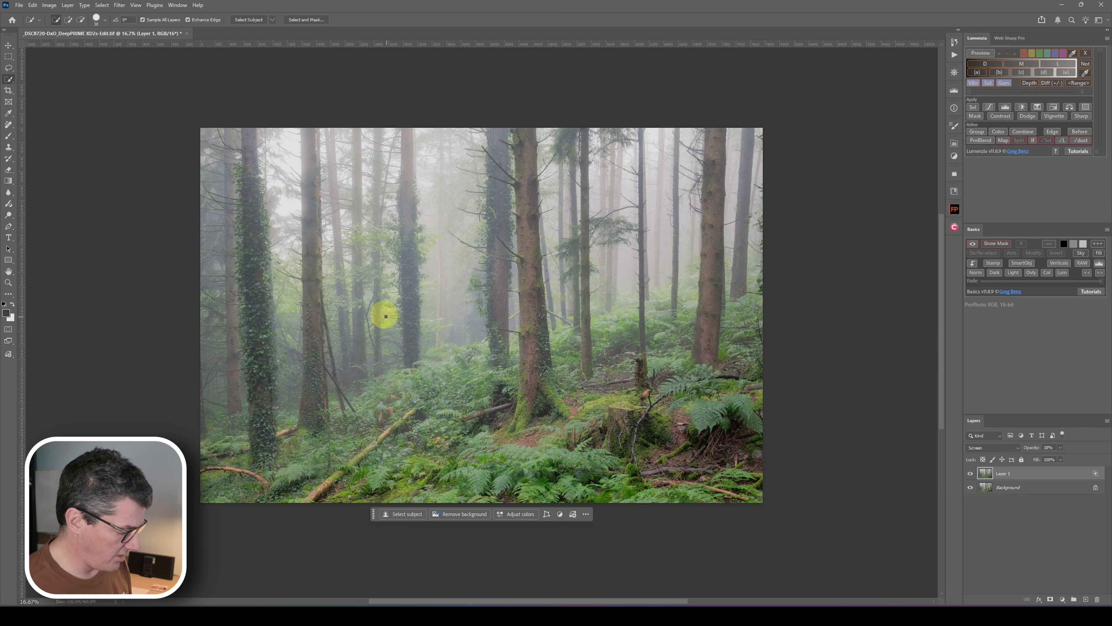
Step: Inspect the upper central trunks at 66.67% magnification and compare them with and without the glow layer
{"action": "key", "text": "ctrl+1"}
{"action": "scroll", "coordinate": [738, 335], "scroll_direction": "up", "scroll_amount": 3}
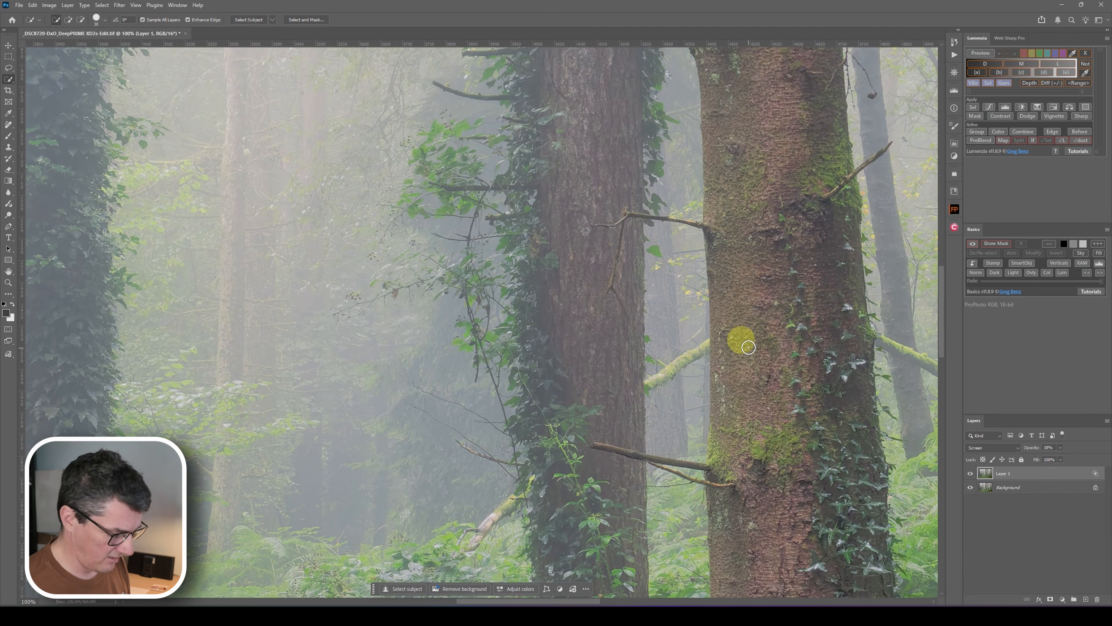
{"action": "scroll", "coordinate": [748, 347], "scroll_direction": "up", "scroll_amount": 1}
{"action": "key", "text": "ctrl+minus"}
{"action": "scroll", "coordinate": [675, 310], "scroll_direction": "up", "scroll_amount": 4}
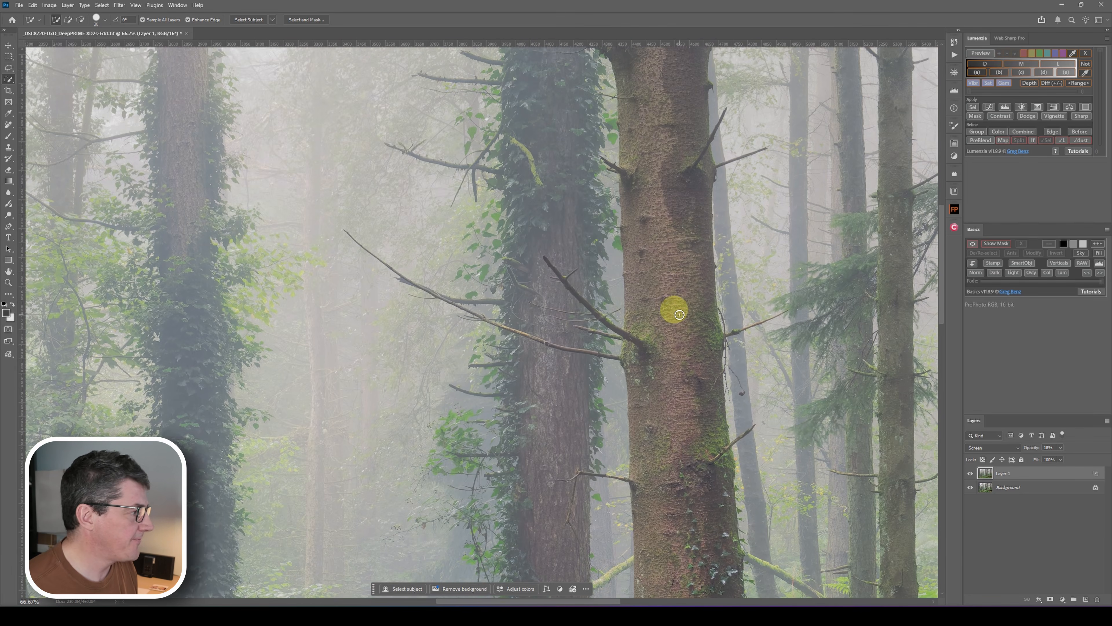
{"action": "scroll", "coordinate": [678, 314], "scroll_direction": "up", "scroll_amount": 8}
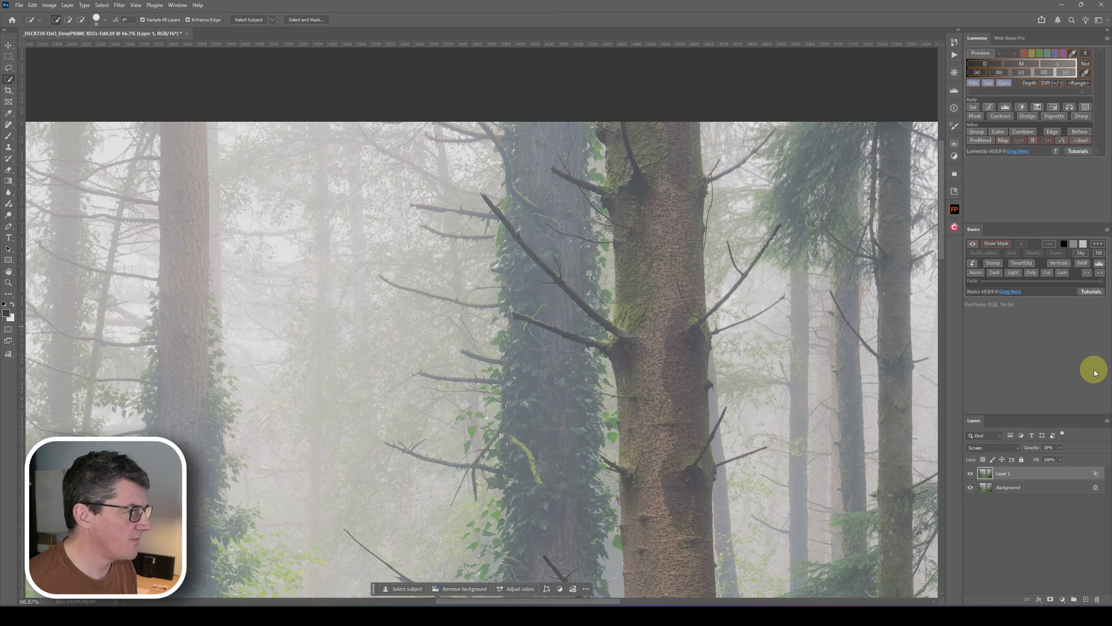
{"action": "left_click", "coordinate": [970, 474]}
{"action": "left_click", "coordinate": [970, 473]}
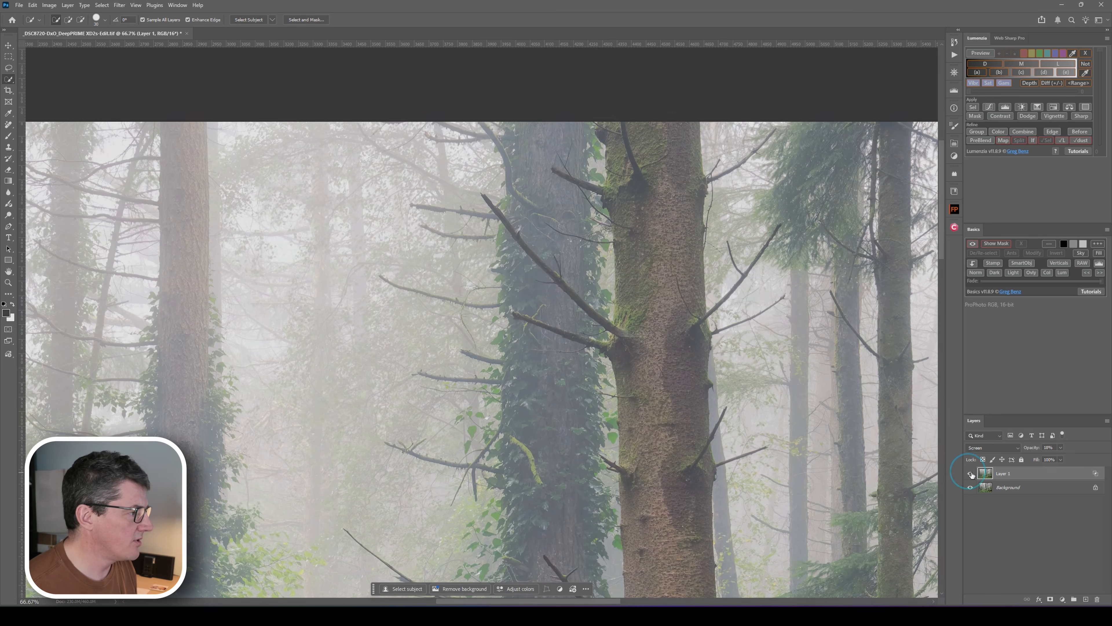